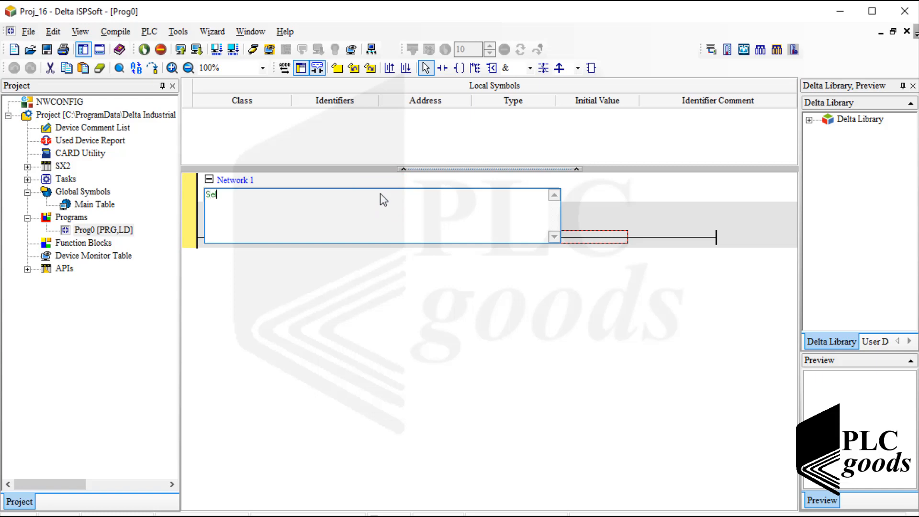
Enter the comment "Select TrafficLight Mode" for Network 1
{"action": "type", "text": "lect Traf"}
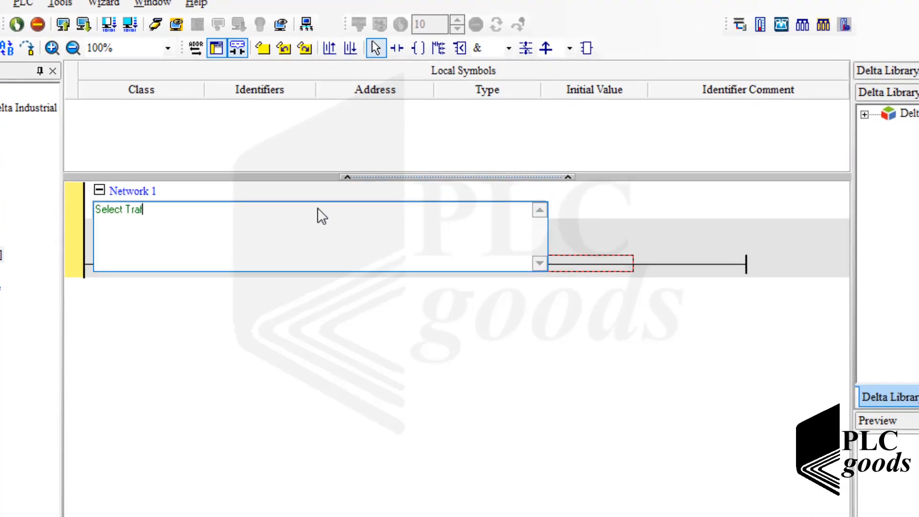
{"action": "type", "text": "ficLight Mode"}
{"action": "left_click", "coordinate": [398, 285]}
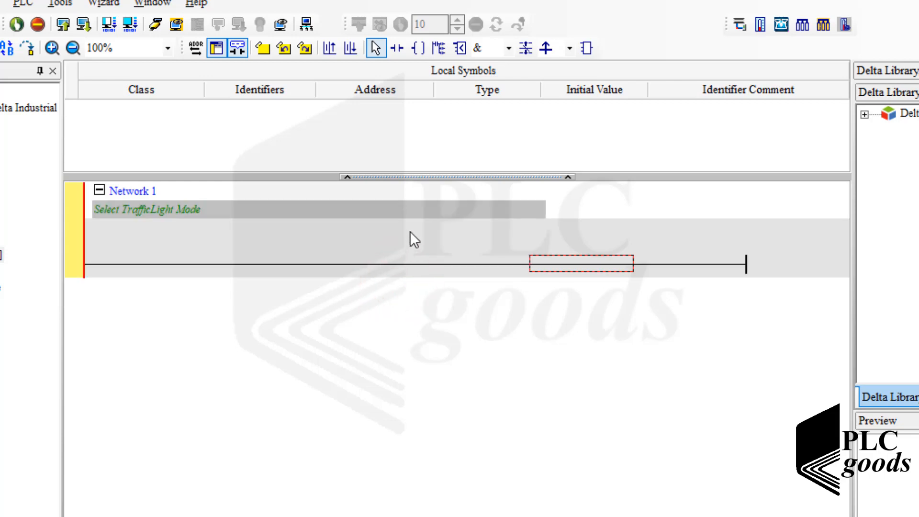
Insert a contact on the Network 1 rung, followed by a CNT instruction with counter C0 and value 2
{"action": "left_click", "coordinate": [397, 48]}
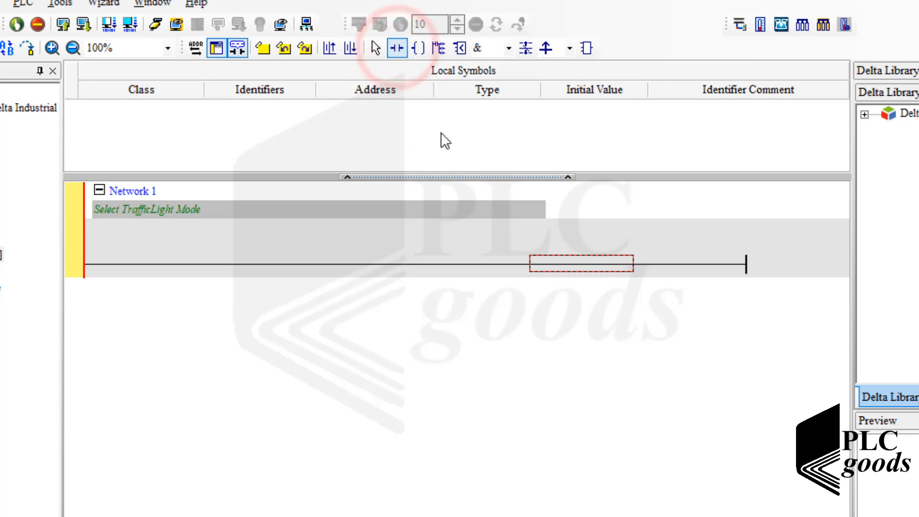
{"action": "left_click", "coordinate": [577, 271]}
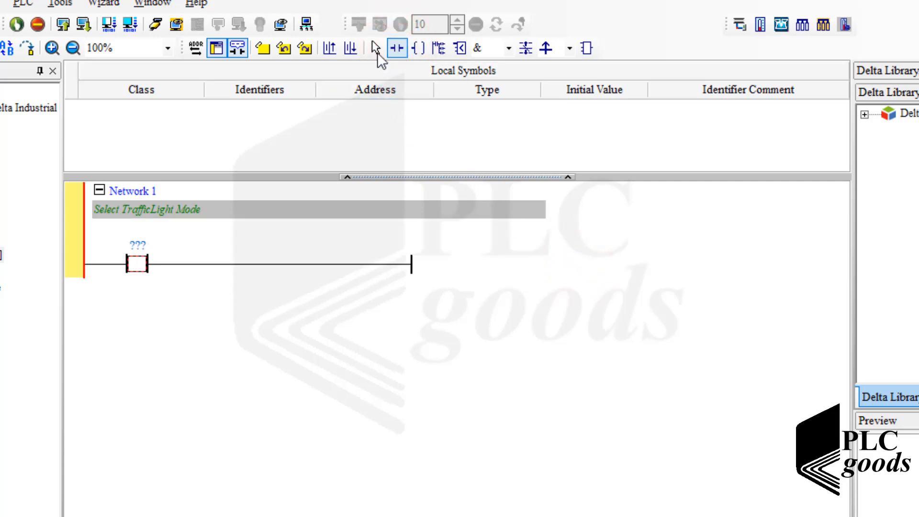
{"action": "left_click", "coordinate": [376, 48]}
{"action": "double_click", "coordinate": [281, 262]}
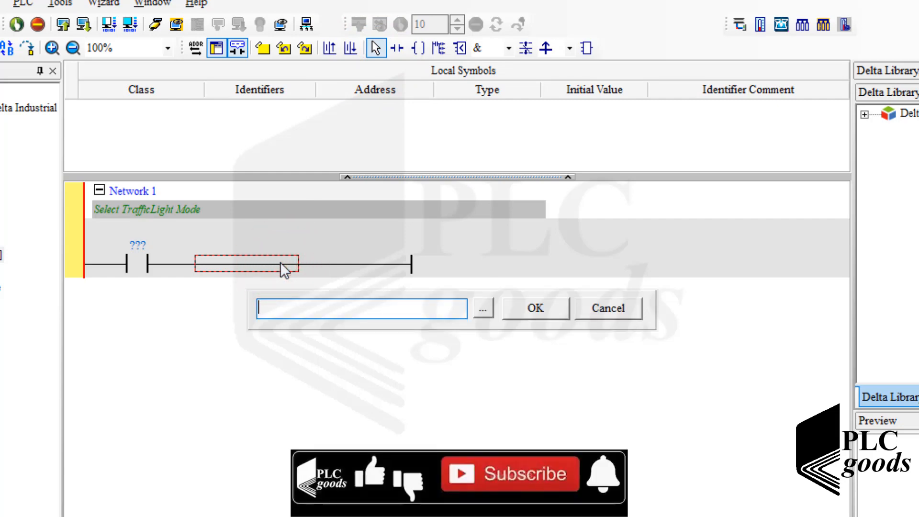
{"action": "type", "text": "CNT"}
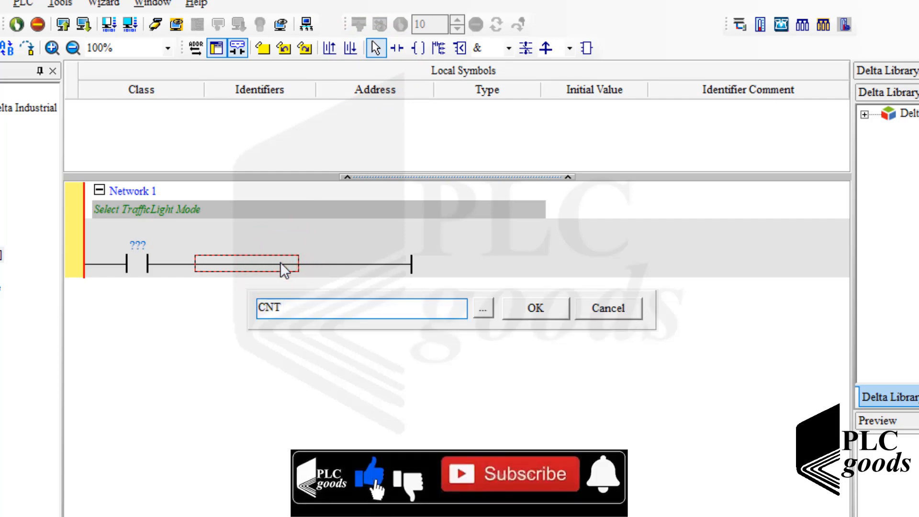
{"action": "type", "text": " C0 2"}
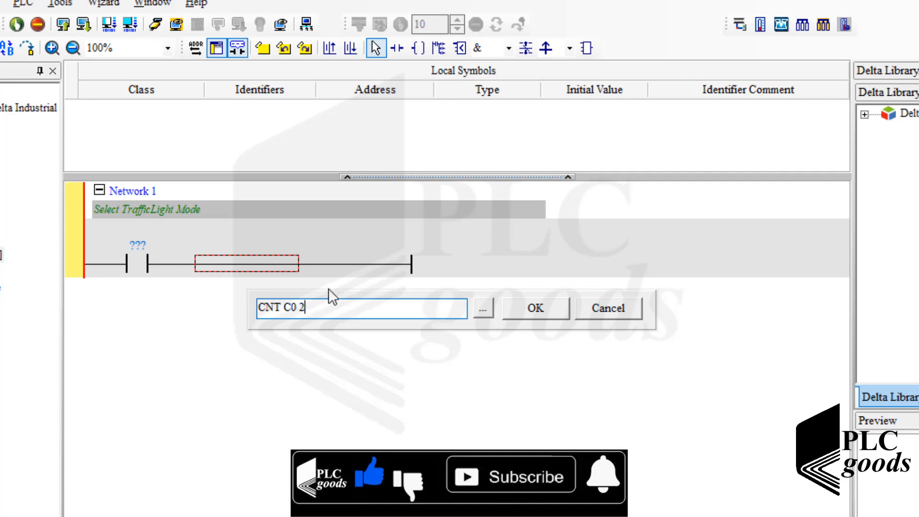
{"action": "left_click", "coordinate": [520, 311]}
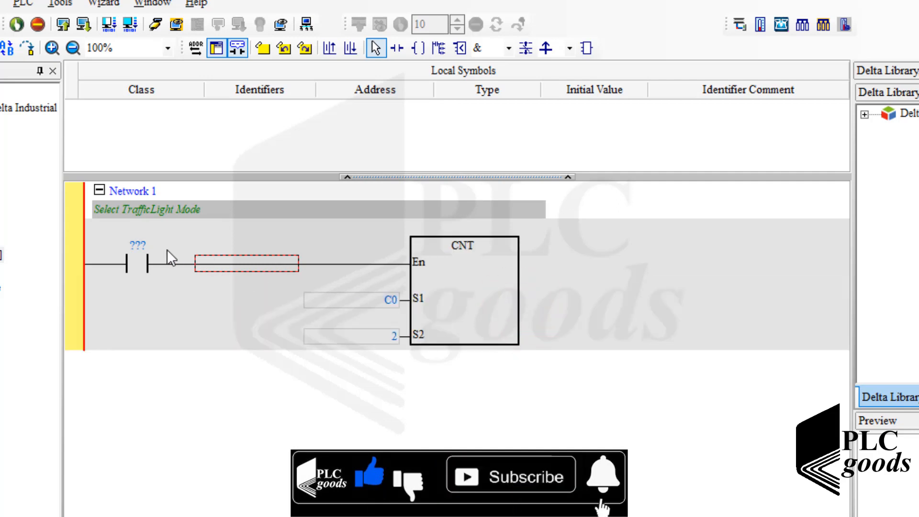
Assign device M0 to the contact in front of the CNT block
{"action": "left_click", "coordinate": [141, 242]}
{"action": "type", "text": "m0"}
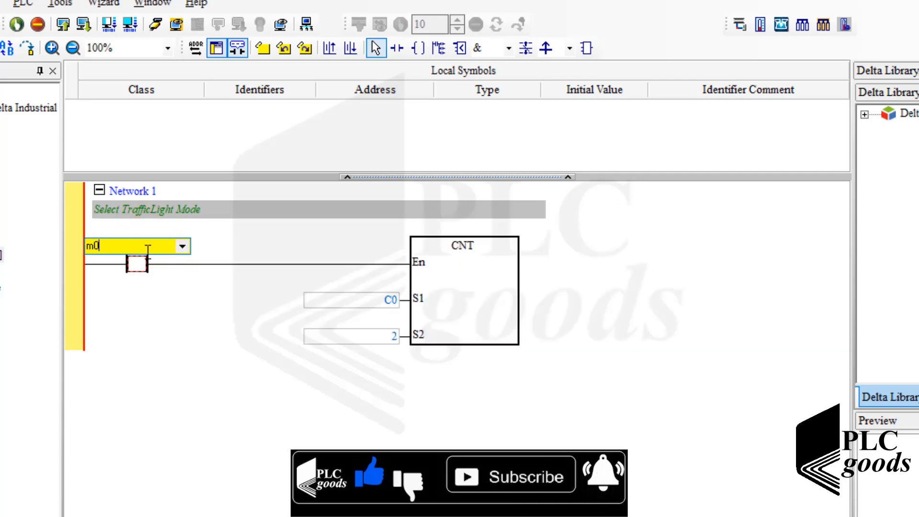
{"action": "left_click", "coordinate": [157, 306]}
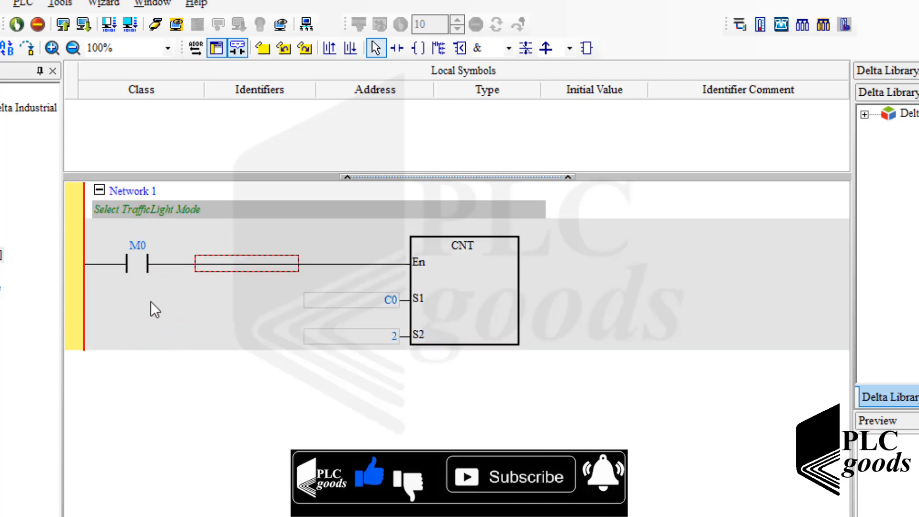
Insert an MPS branch ahead of the M0 contact and place an equal (=) comparison block on the new branch
{"action": "left_click", "coordinate": [111, 264]}
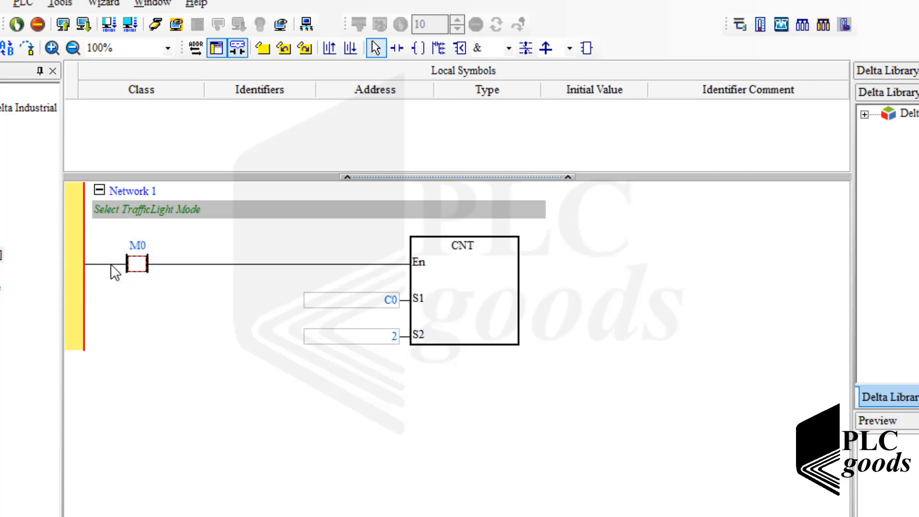
{"action": "left_click", "coordinate": [436, 48]}
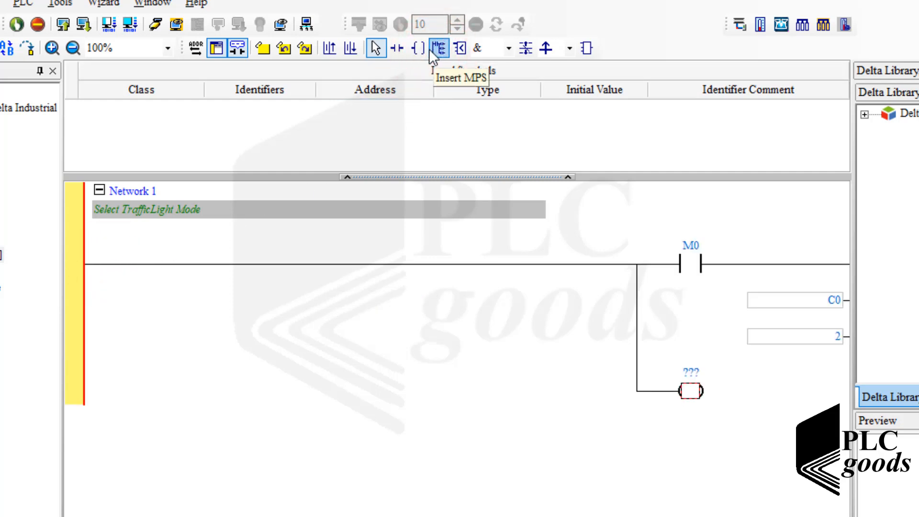
{"action": "left_click", "coordinate": [510, 48]}
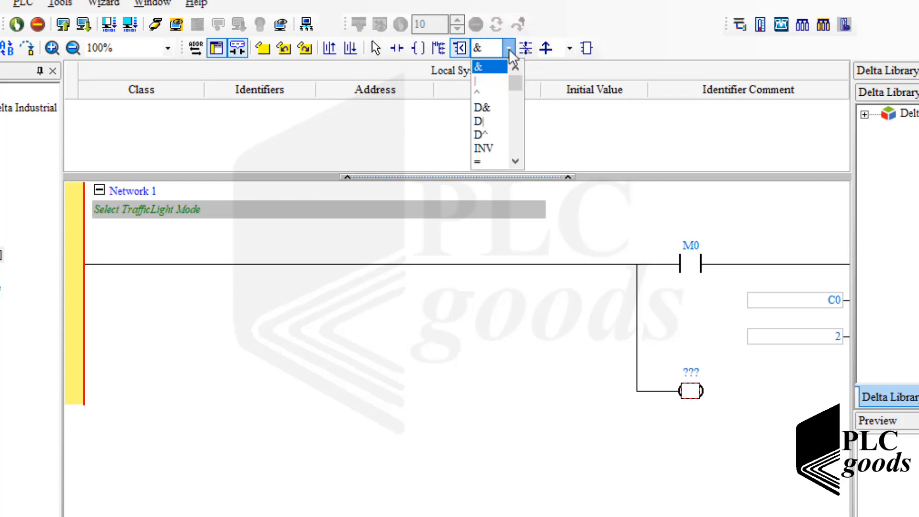
{"action": "left_click", "coordinate": [484, 159]}
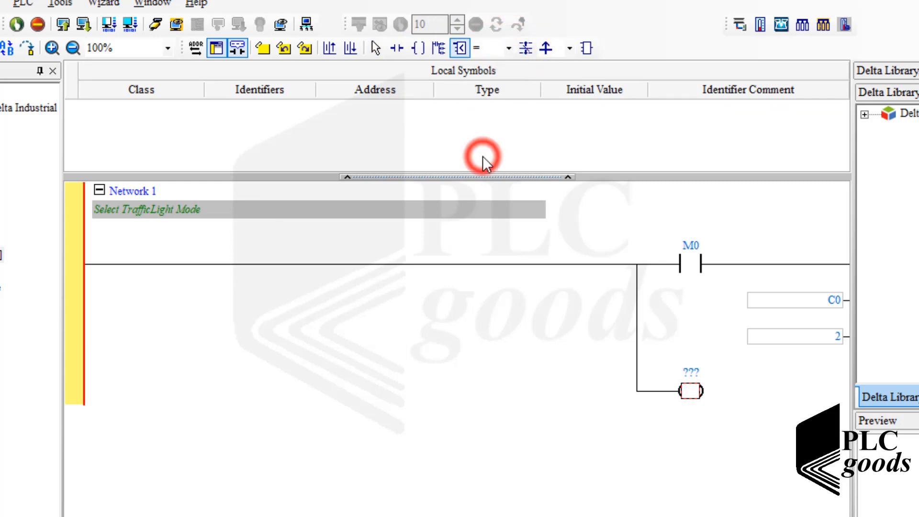
{"action": "left_click", "coordinate": [650, 386]}
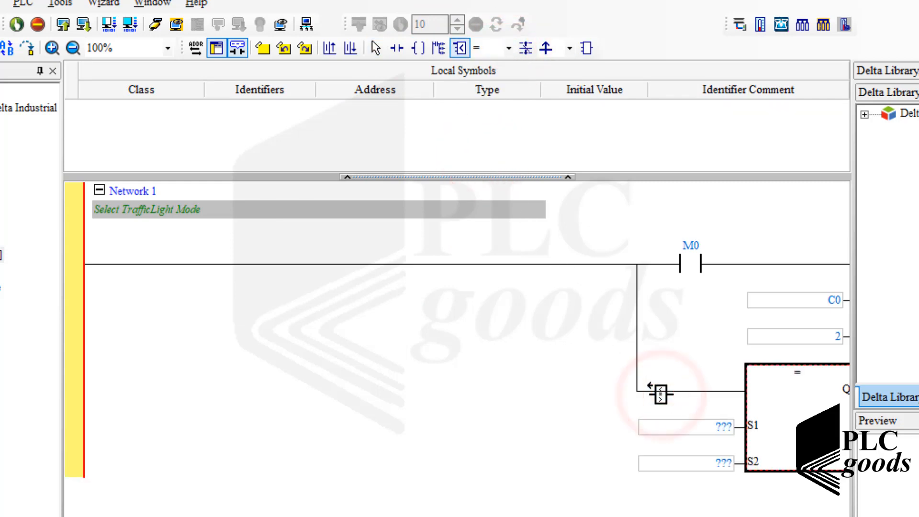
Set the equal comparison block's operands to S1 = C0 and S2 = 2
{"action": "scroll", "coordinate": [457, 349], "scroll_direction": "right", "scroll_amount": 6}
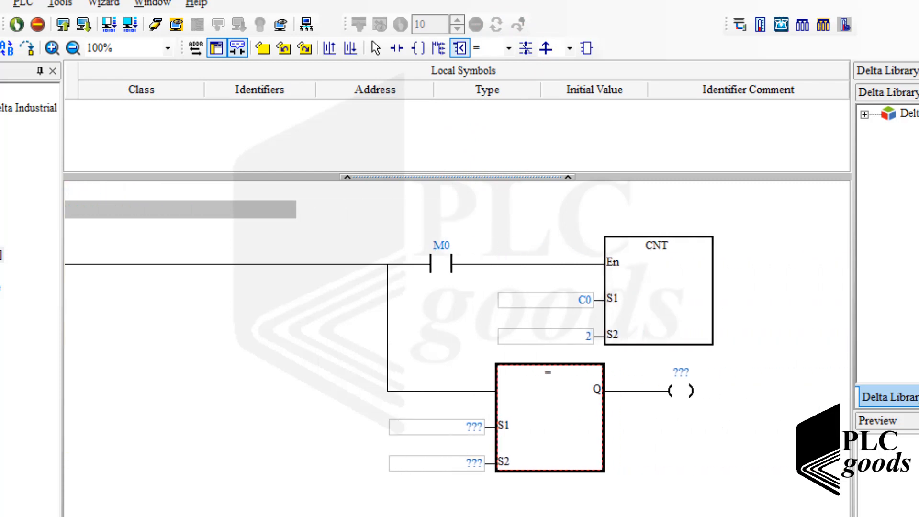
{"action": "left_click", "coordinate": [378, 54]}
{"action": "left_click", "coordinate": [411, 431]}
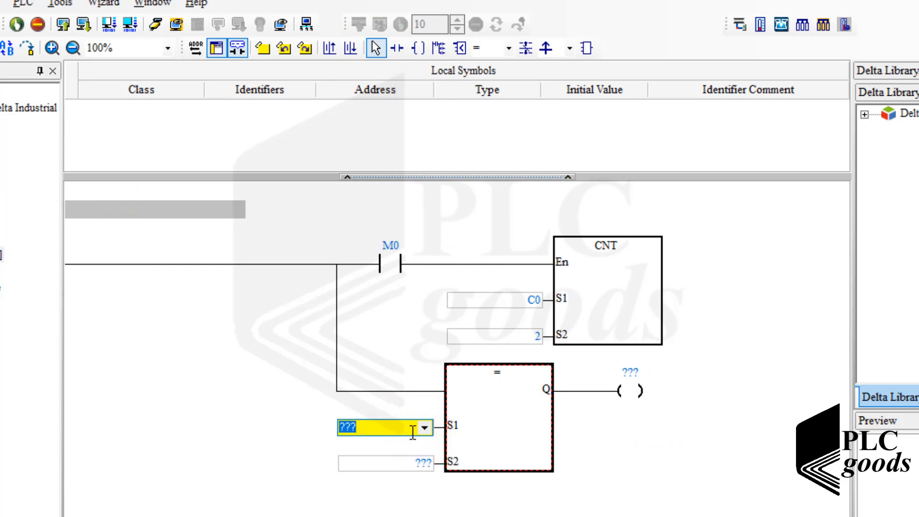
{"action": "type", "text": "c0"}
{"action": "left_click", "coordinate": [404, 461]}
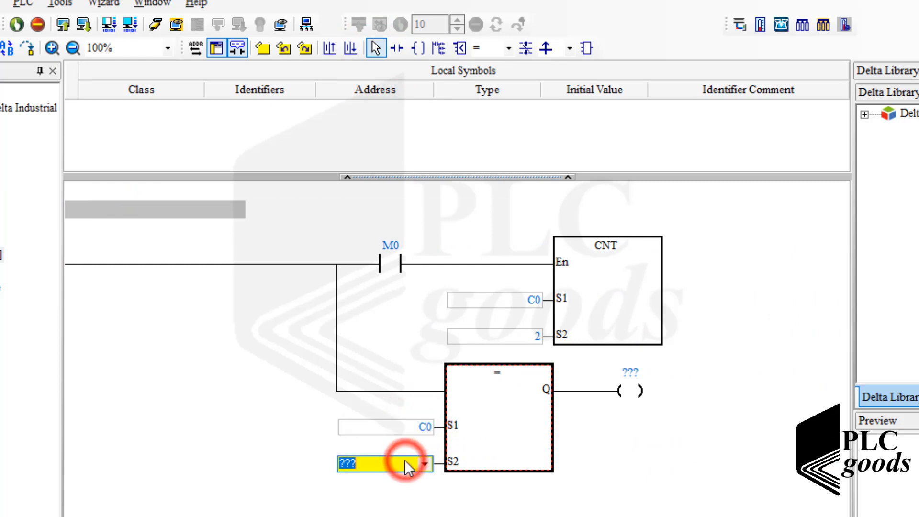
{"action": "type", "text": "2"}
Assign C0 to the coil after the comparison block and make it a reset (R) coil
{"action": "left_click", "coordinate": [630, 376]}
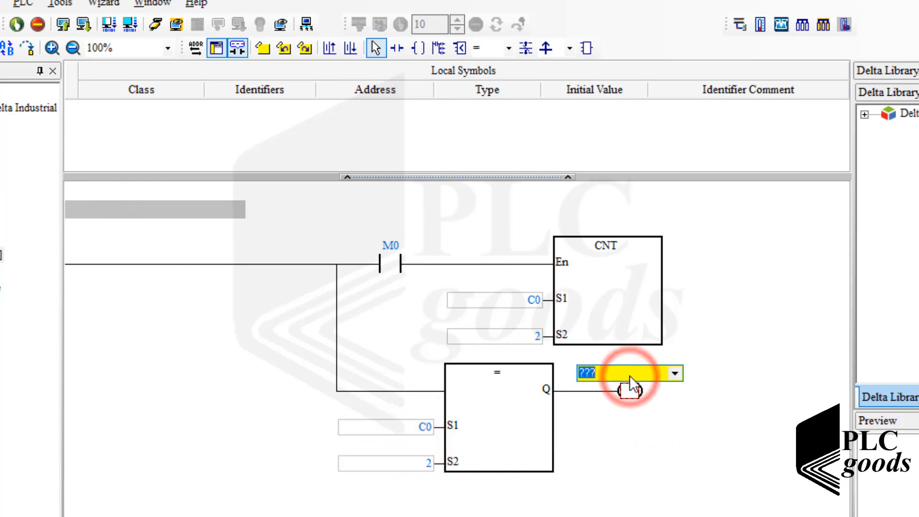
{"action": "type", "text": "c0"}
{"action": "left_click", "coordinate": [631, 392]}
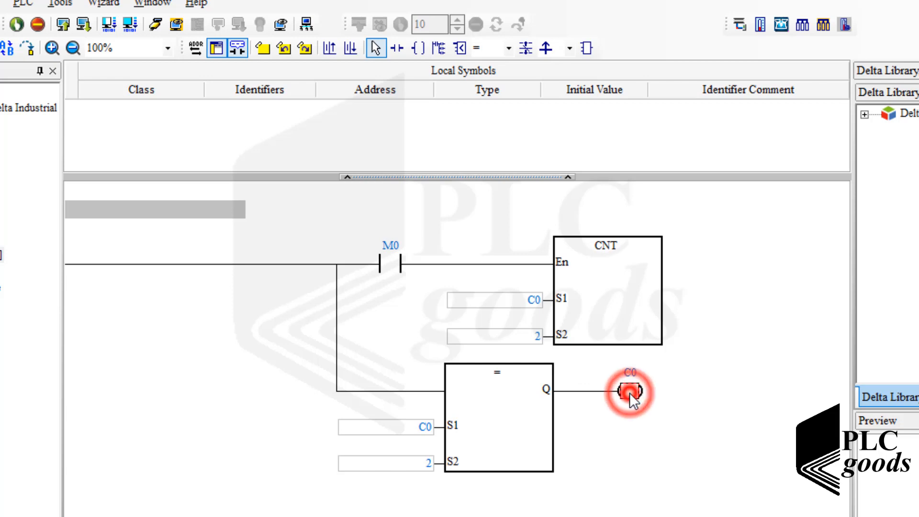
{"action": "left_click", "coordinate": [605, 446]}
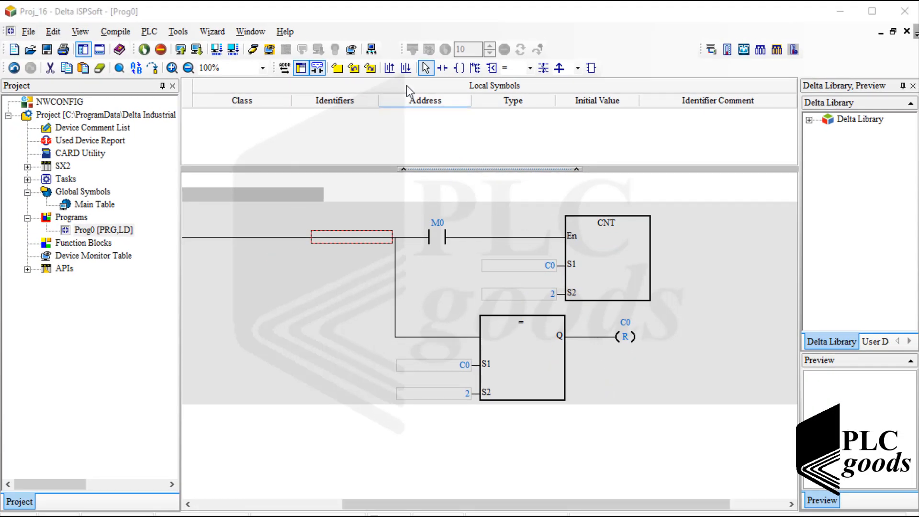
Add a second network below Network 1 and give it the comment "C0=0 Normal Mode"
{"action": "left_click", "coordinate": [406, 68]}
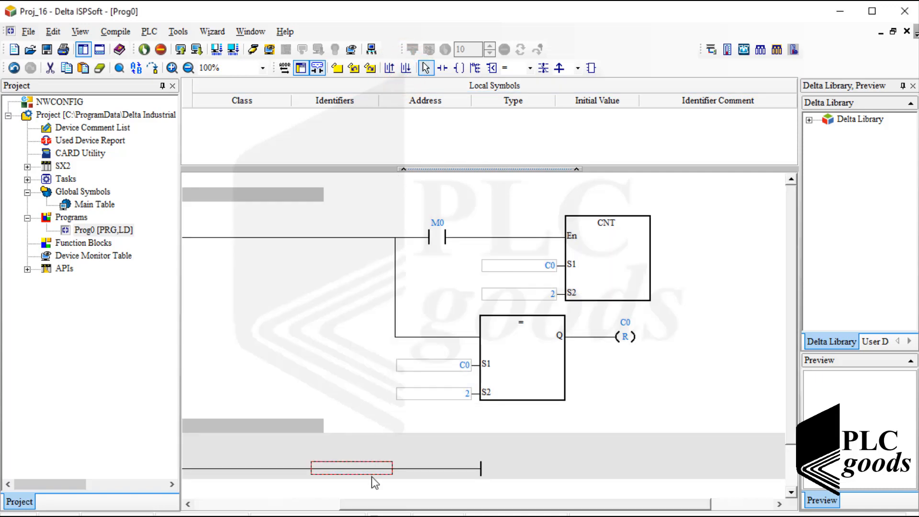
{"action": "left_click_drag", "start_coordinate": [361, 503], "coordinate": [216, 501]}
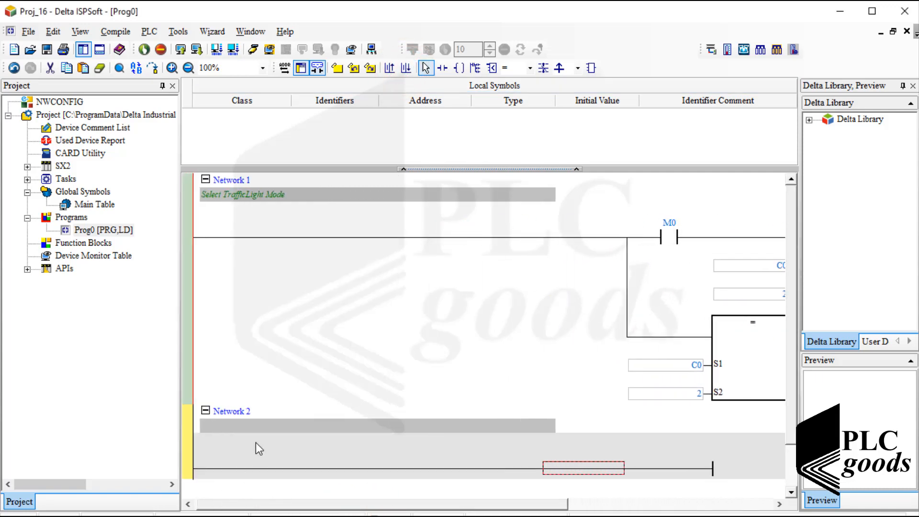
{"action": "scroll", "coordinate": [253, 442], "scroll_direction": "down", "scroll_amount": 2}
{"action": "double_click", "coordinate": [231, 375]}
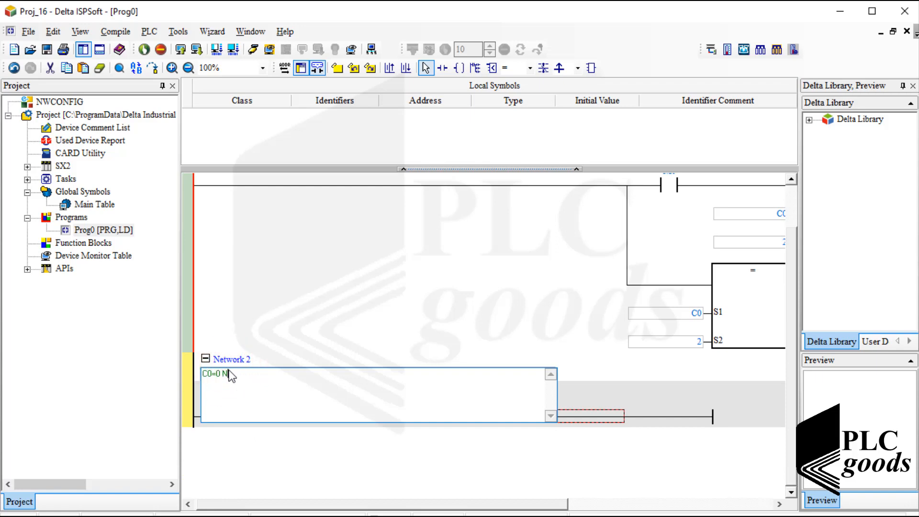
{"action": "type", "text": "C0=0 Normal Mode"}
{"action": "left_click", "coordinate": [245, 448]}
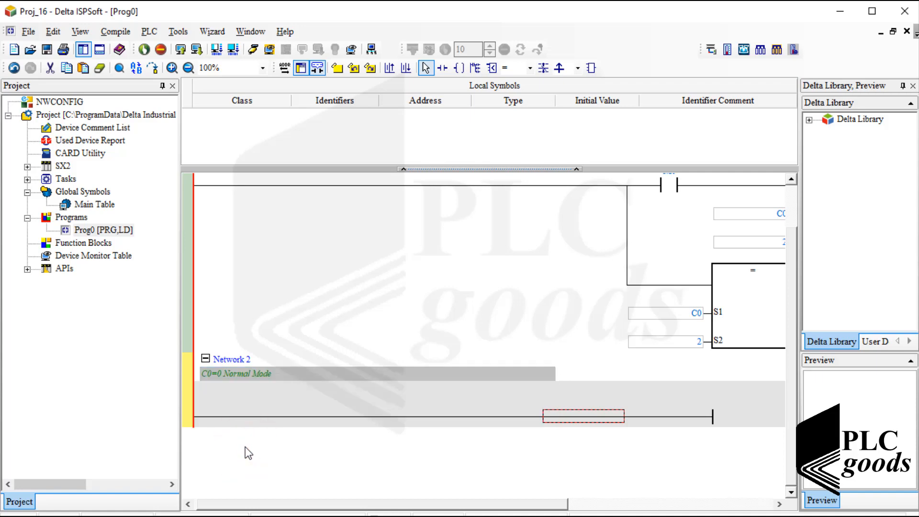
Create a new Ladder Diagram function block in the project with the default name and no protection
{"action": "left_click", "coordinate": [91, 243]}
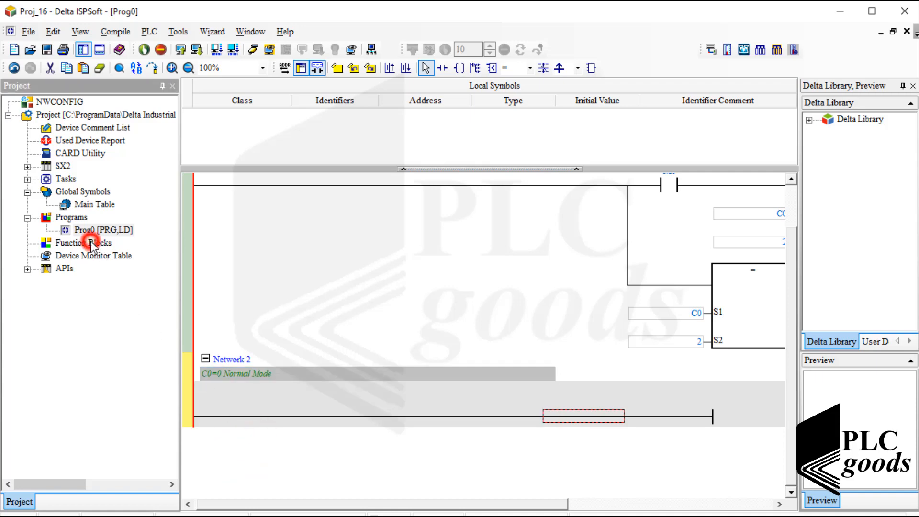
{"action": "right_click", "coordinate": [91, 243]}
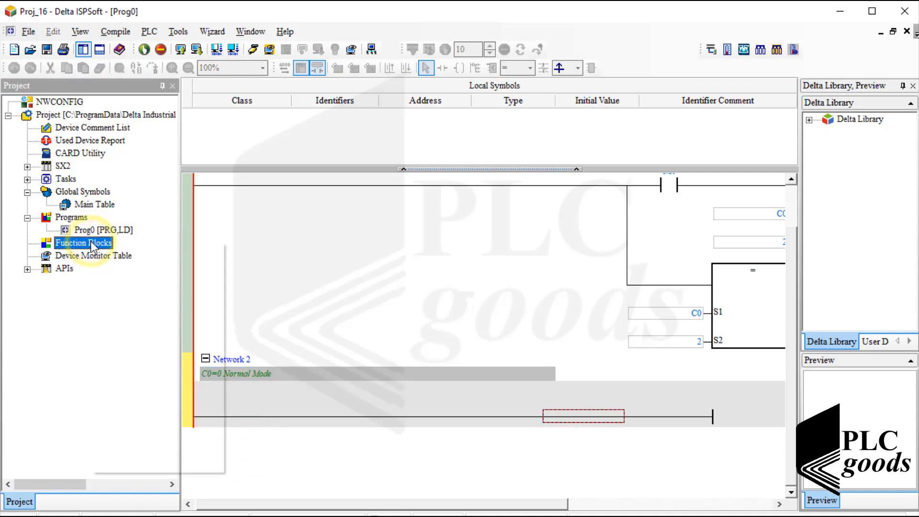
{"action": "left_click", "coordinate": [117, 251]}
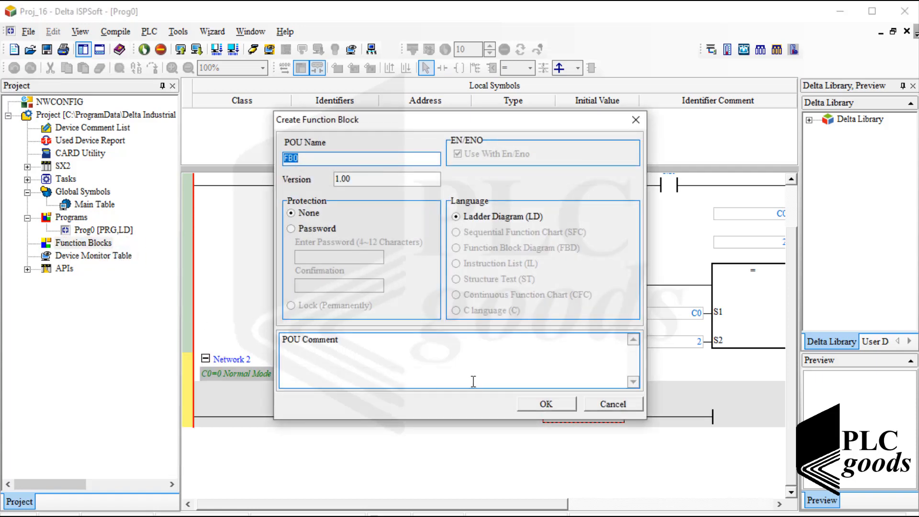
{"action": "left_click", "coordinate": [547, 404]}
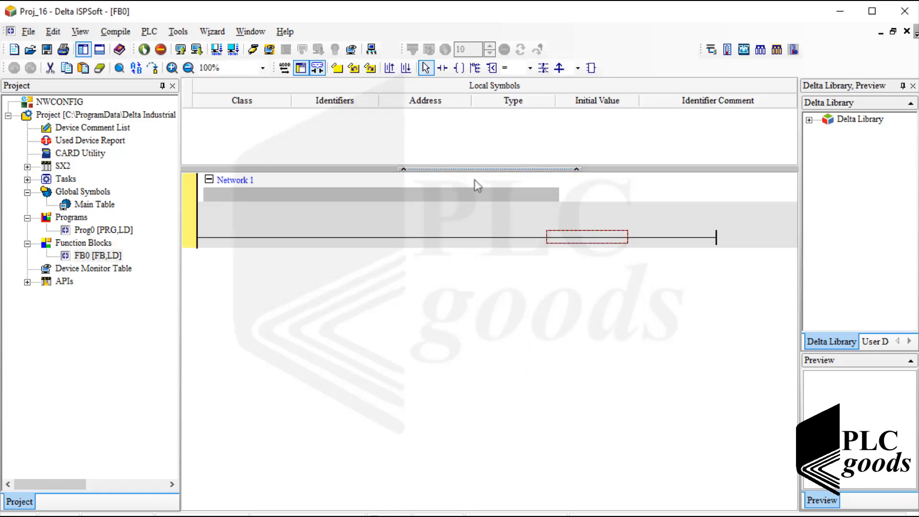
Add a local symbol Red1_2 to the function block with class VAR_OUTPUT and type BOOL
{"action": "left_click", "coordinate": [453, 117]}
{"action": "type", "text": "Red1"}
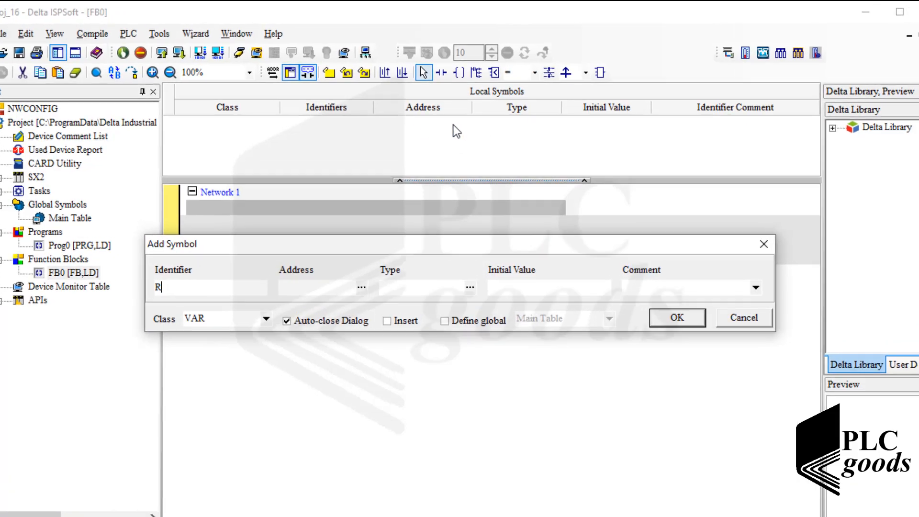
{"action": "type", "text": "_2"}
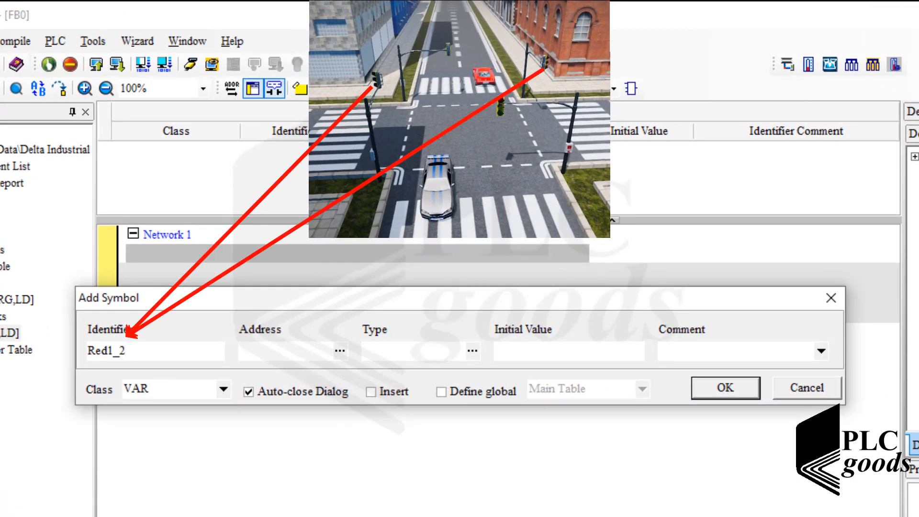
{"action": "left_click", "coordinate": [223, 396]}
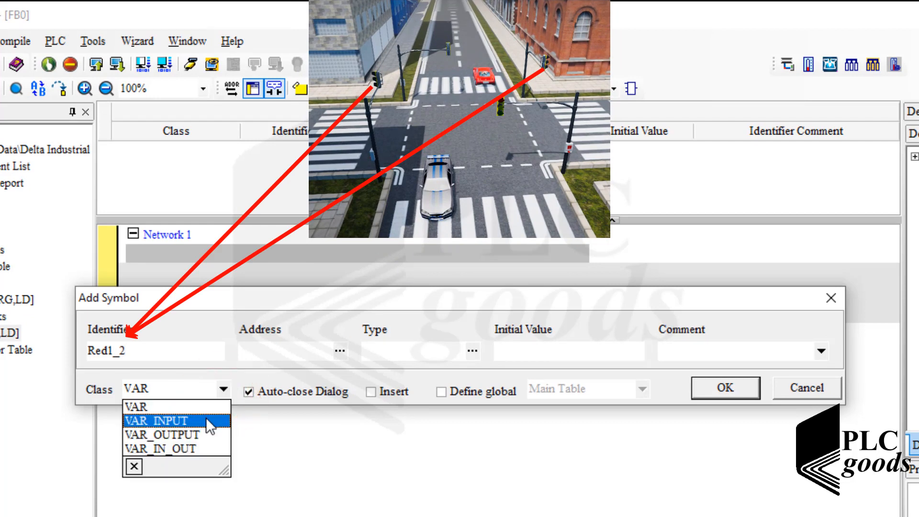
{"action": "left_click", "coordinate": [189, 436]}
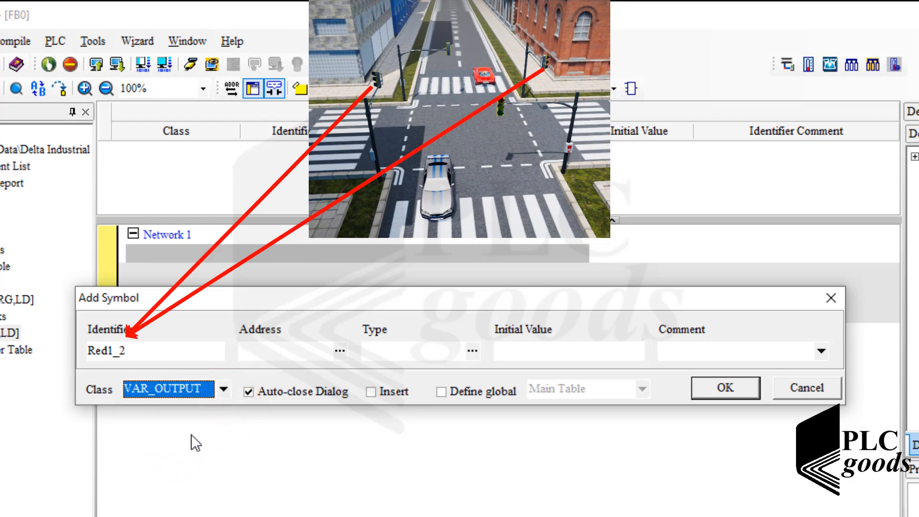
{"action": "left_click", "coordinate": [389, 354]}
{"action": "type", "text": "BOOL"}
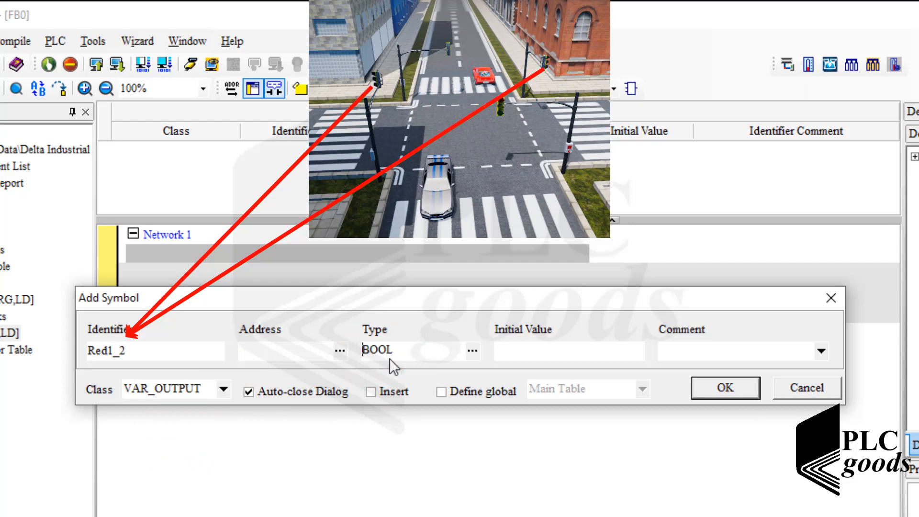
{"action": "left_click", "coordinate": [726, 389]}
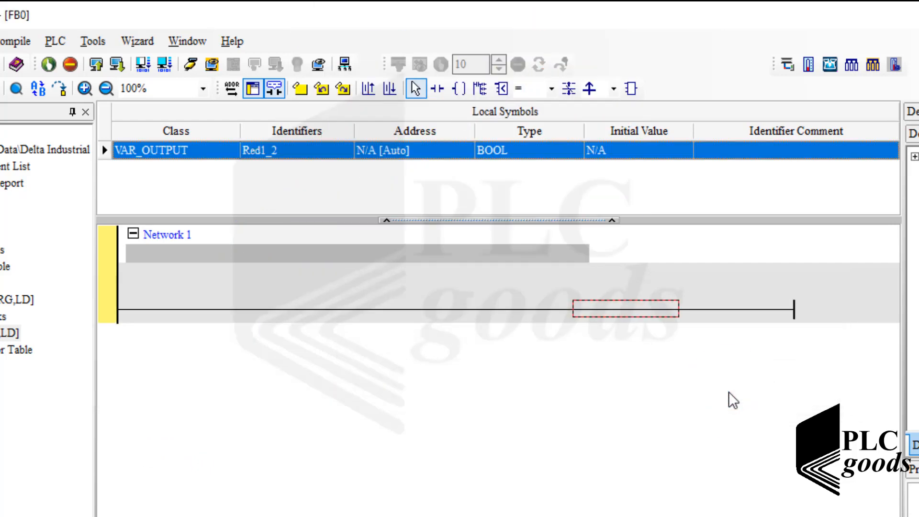
Duplicate the Red1_2 local symbol until the table holds five copies of it below the original
{"action": "right_click", "coordinate": [463, 148]}
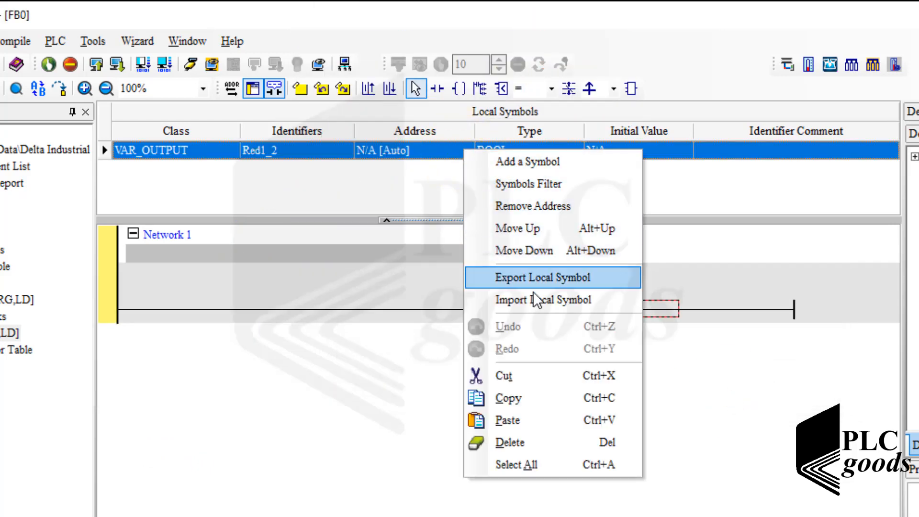
{"action": "left_click", "coordinate": [594, 404]}
{"action": "right_click", "coordinate": [472, 175]}
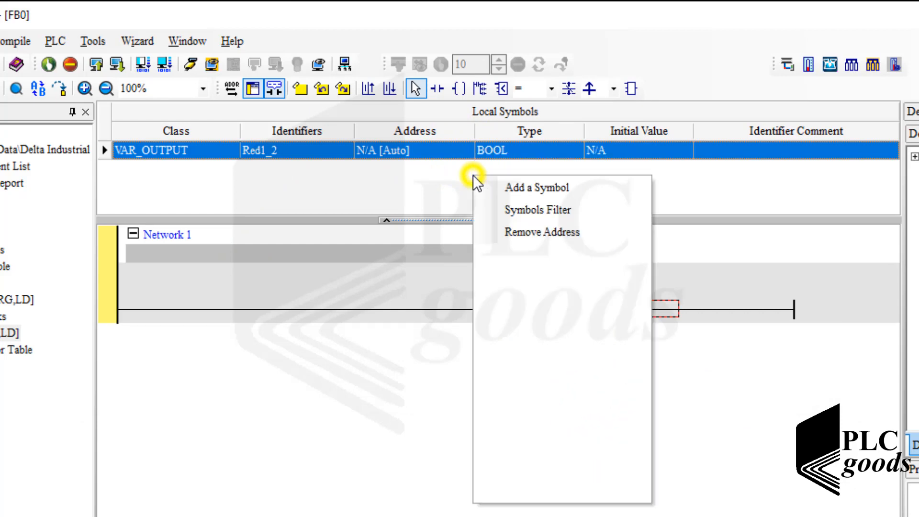
{"action": "left_click", "coordinate": [609, 447]}
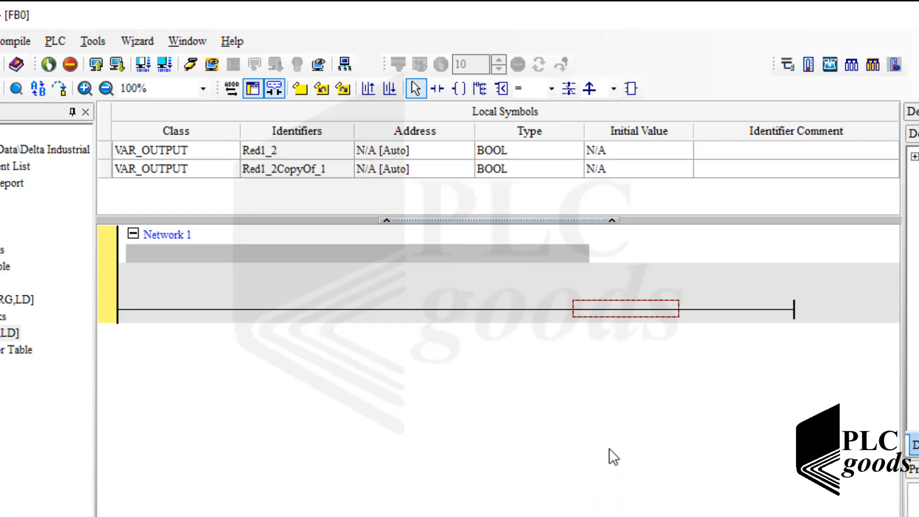
{"action": "key", "text": "ctrl+v"}
{"action": "key", "text": "ctrl+v"}
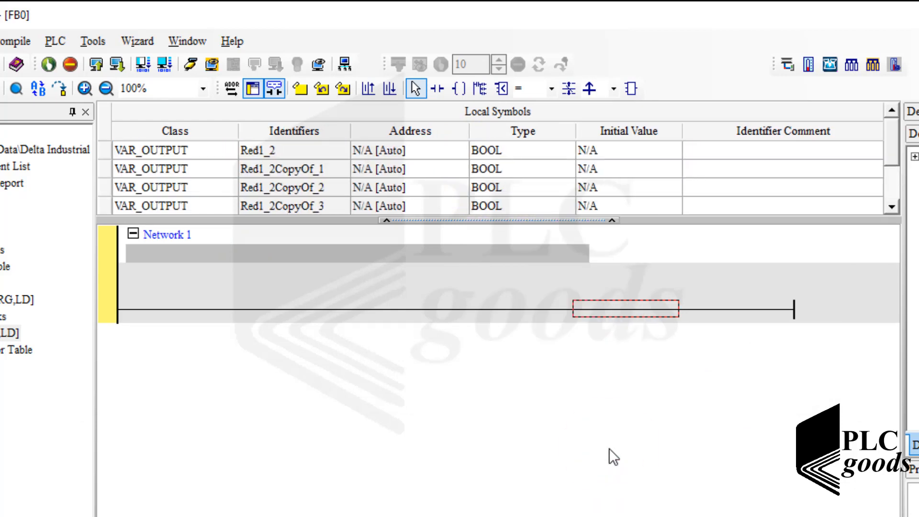
{"action": "left_click_drag", "start_coordinate": [701, 219], "coordinate": [708, 303]}
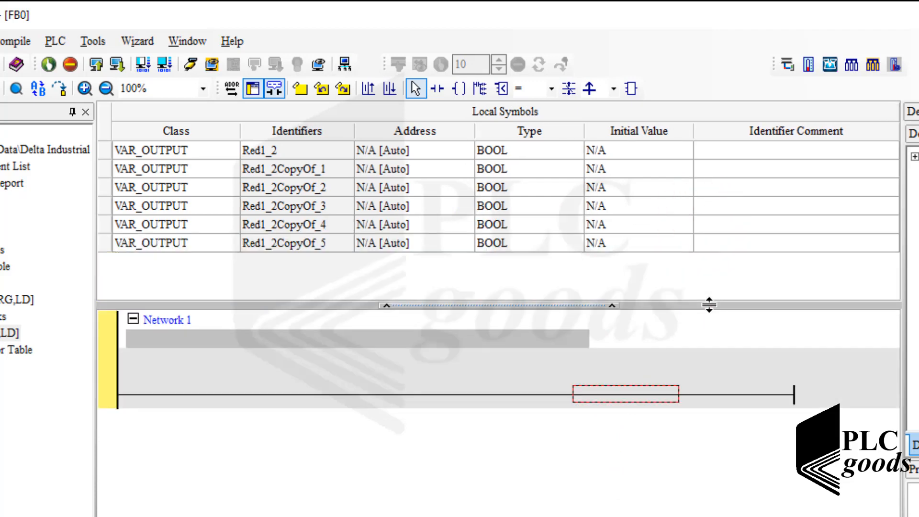
Rename the first two copied local symbols as Yellow1_2 and Green1_2
{"action": "double_click", "coordinate": [275, 168]}
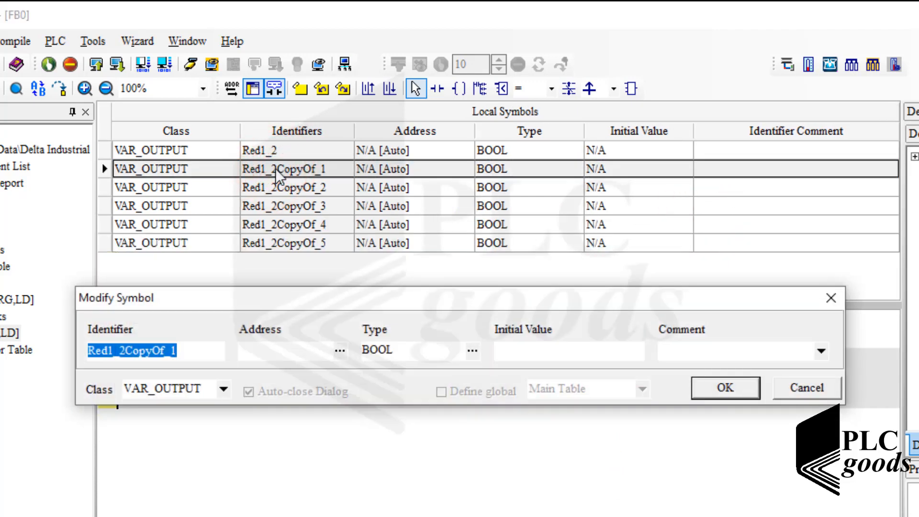
{"action": "type", "text": "Yellow1_2"}
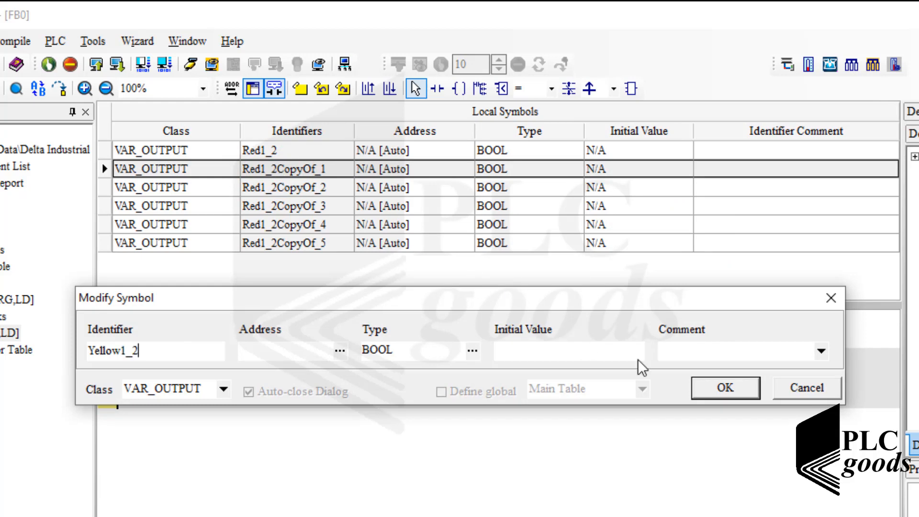
{"action": "left_click", "coordinate": [724, 387]}
{"action": "left_click", "coordinate": [468, 187]}
{"action": "double_click", "coordinate": [469, 188]}
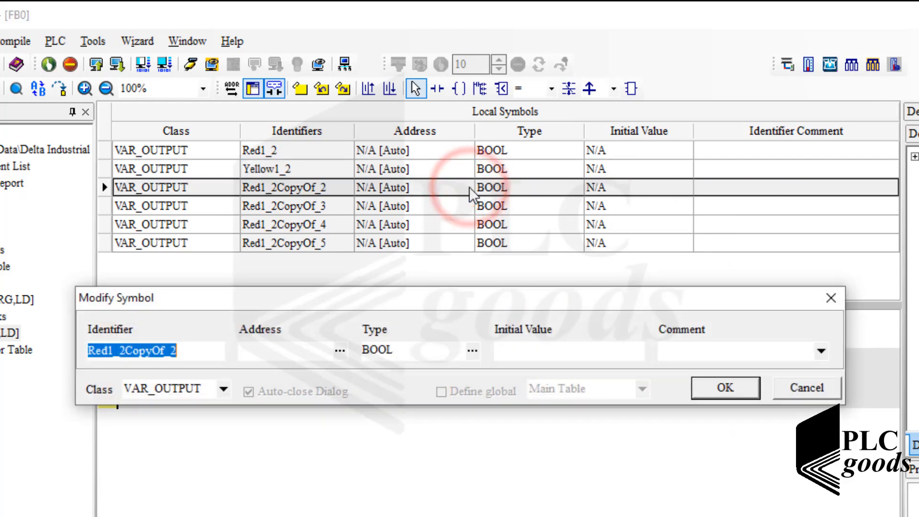
{"action": "type", "text": "Green"}
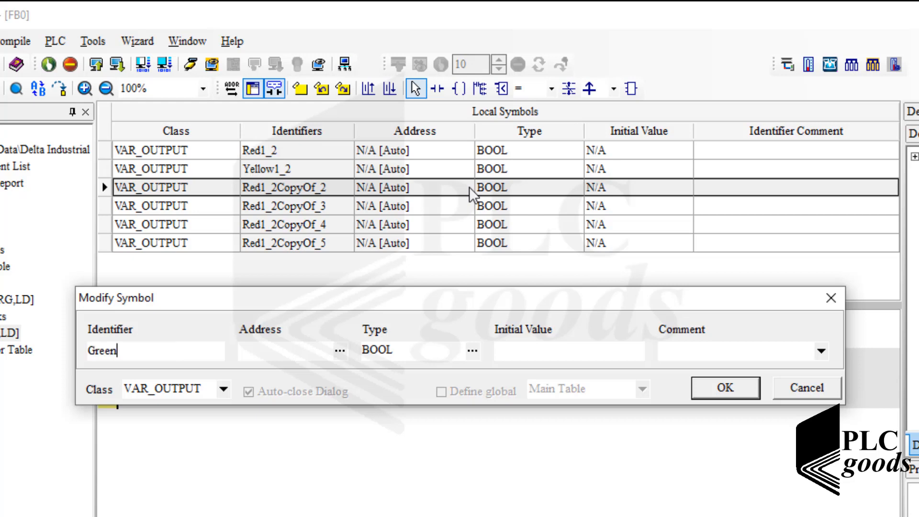
{"action": "type", "text": "1_2"}
{"action": "left_click", "coordinate": [738, 386]}
Rename the third and fourth copied local symbols as Red3_4 and Yellow3_4
{"action": "double_click", "coordinate": [426, 205]}
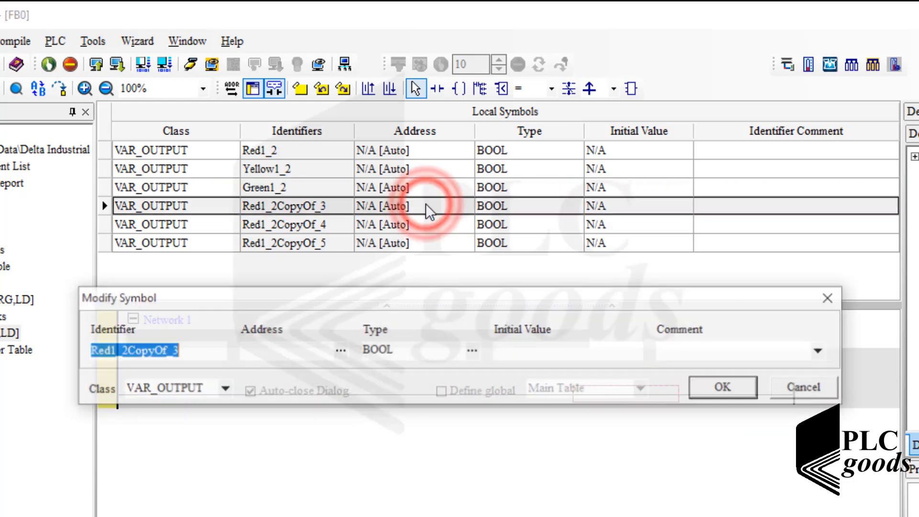
{"action": "type", "text": "Red3"}
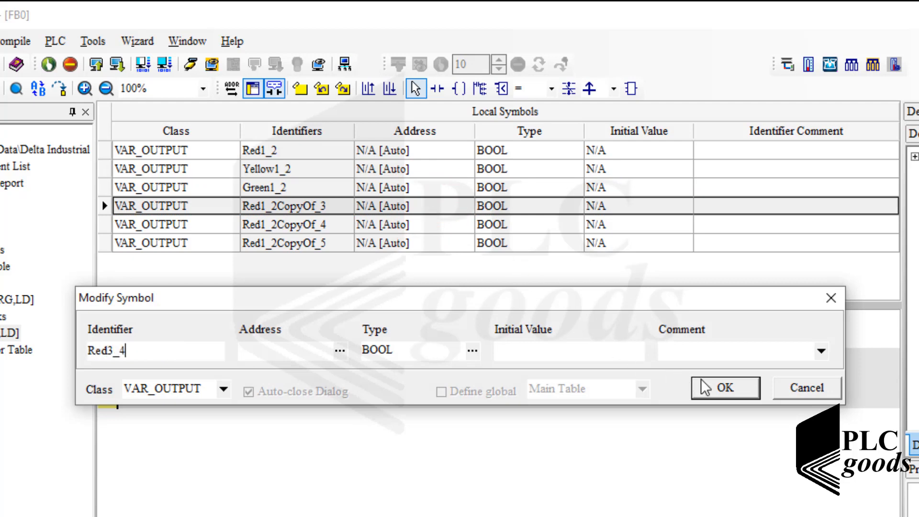
{"action": "type", "text": "_4"}
{"action": "left_click", "coordinate": [701, 378]}
{"action": "double_click", "coordinate": [421, 223]}
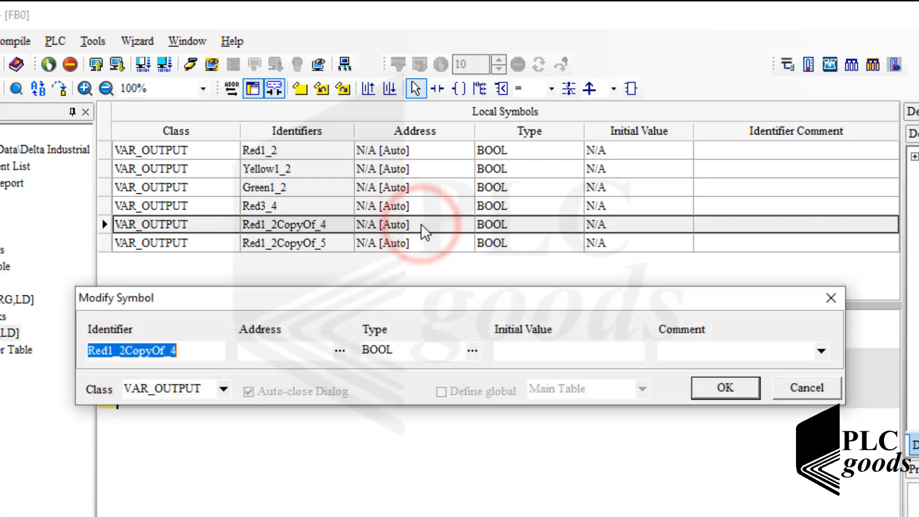
{"action": "type", "text": "Yel"}
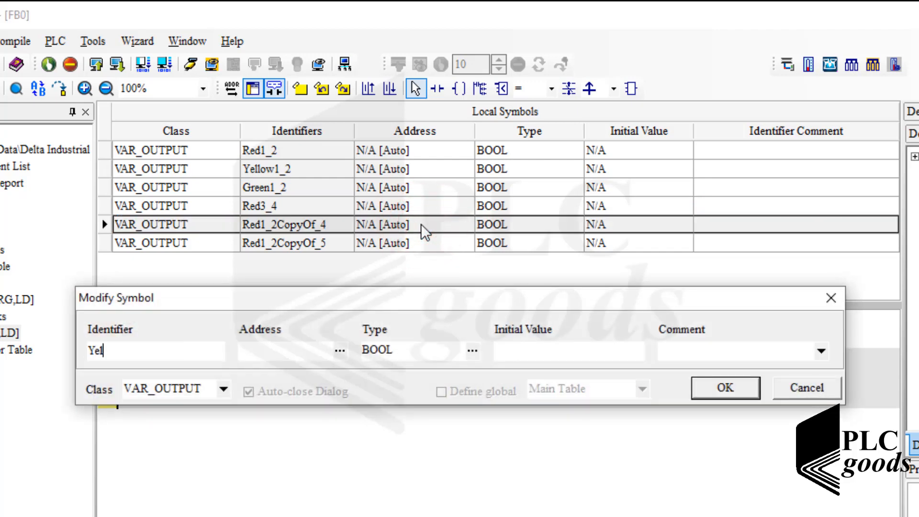
{"action": "type", "text": "low3_4"}
{"action": "left_click", "coordinate": [708, 389]}
Rename the last copied local symbol as Green3_4
{"action": "double_click", "coordinate": [343, 241]}
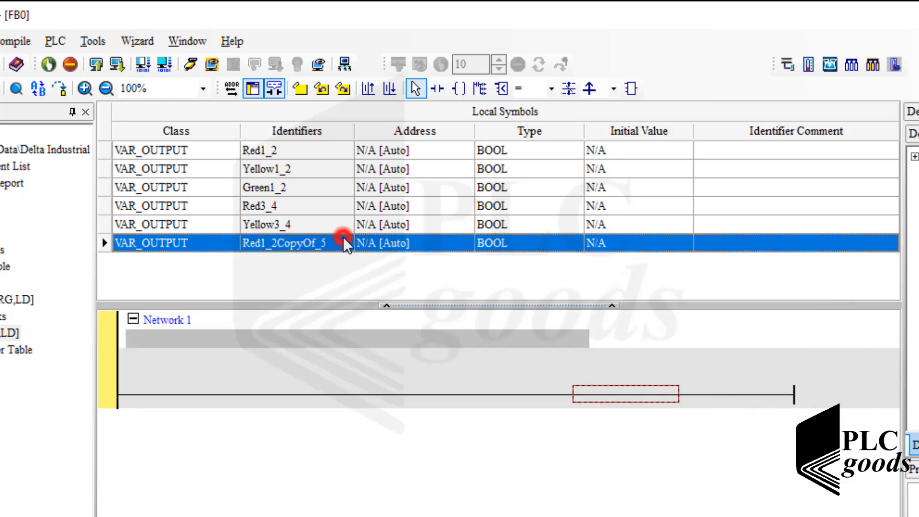
{"action": "type", "text": "Green"}
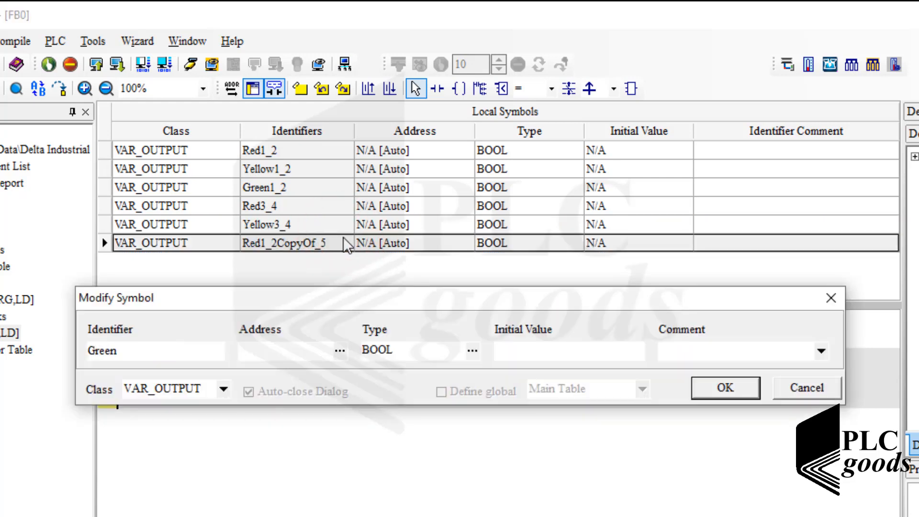
{"action": "type", "text": "3_4"}
{"action": "left_click", "coordinate": [702, 389]}
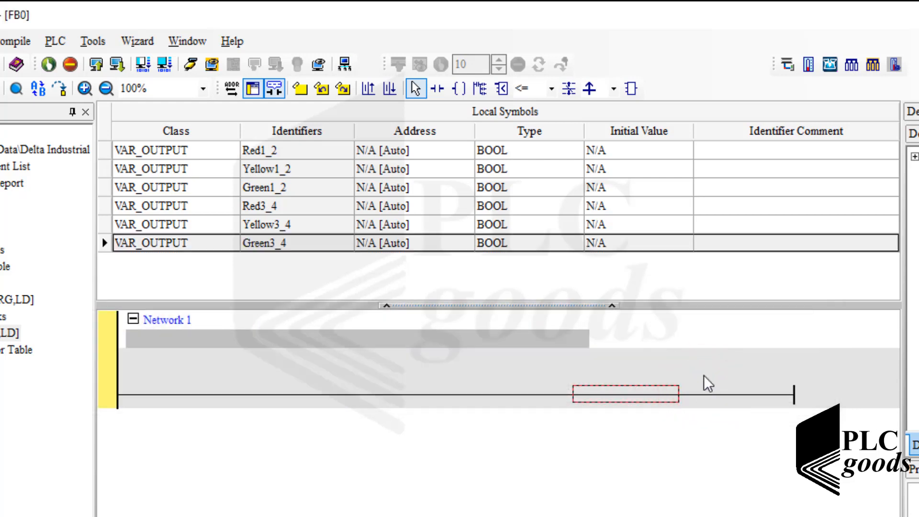
Insert a contact in Network 1 of the function block, followed by the timer instruction TMR T0 500
{"action": "left_click_drag", "start_coordinate": [679, 307], "coordinate": [663, 249]}
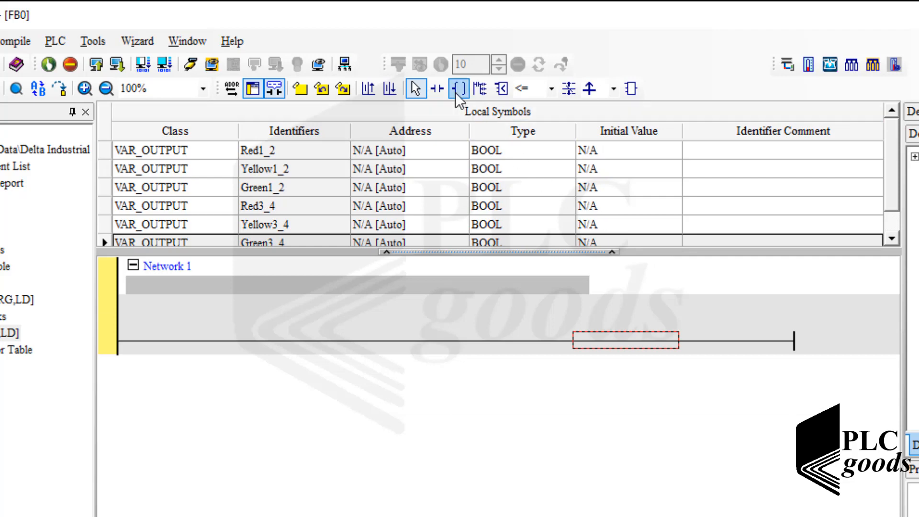
{"action": "left_click", "coordinate": [439, 88]}
{"action": "left_click", "coordinate": [594, 338]}
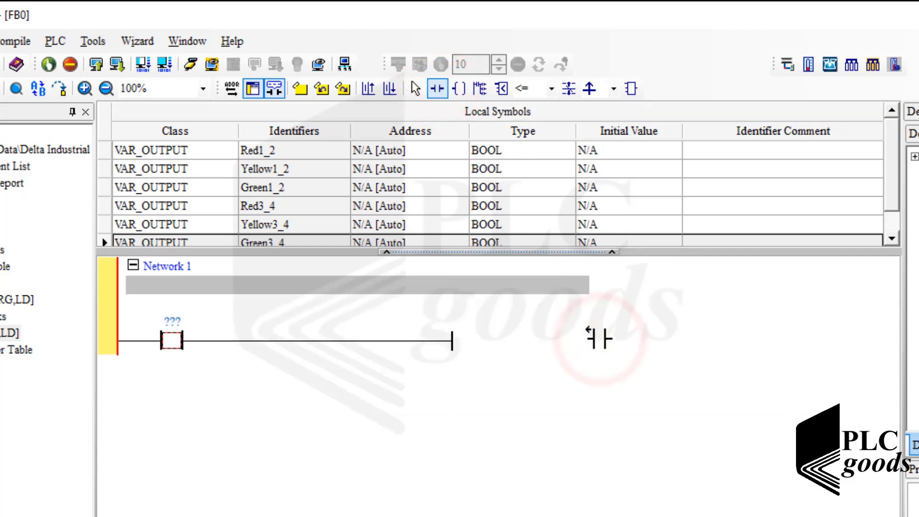
{"action": "left_click", "coordinate": [363, 340]}
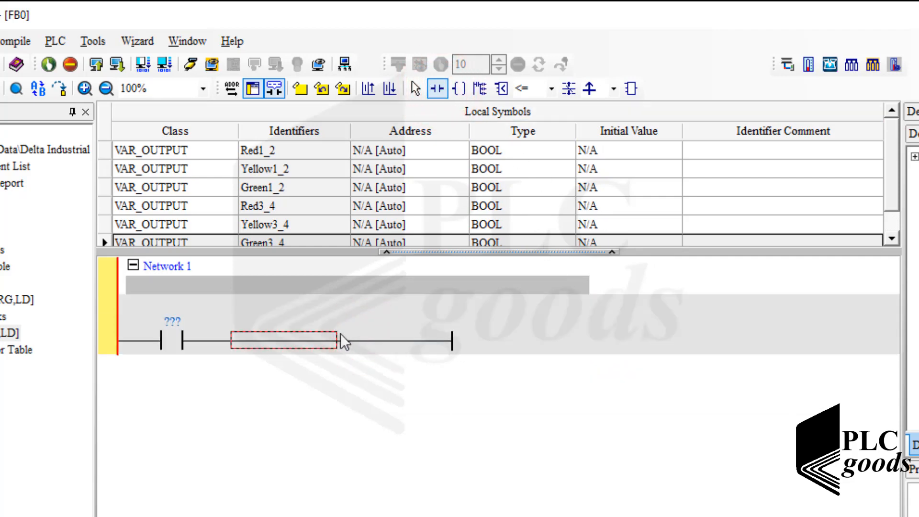
{"action": "left_click", "coordinate": [314, 342]}
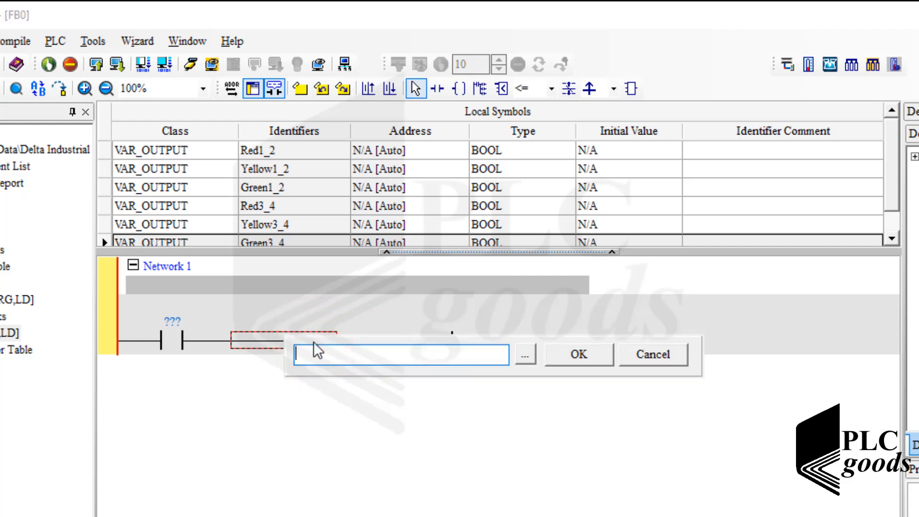
{"action": "type", "text": "TMR T0 500"}
{"action": "left_click", "coordinate": [564, 357]}
Assign T0 to the contact before the timer and make it normally closed
{"action": "left_click", "coordinate": [171, 323]}
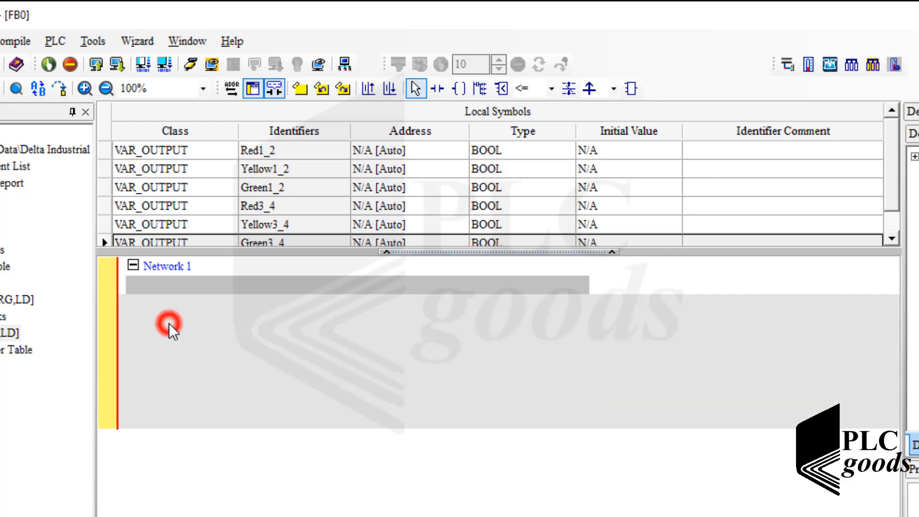
{"action": "type", "text": "t0"}
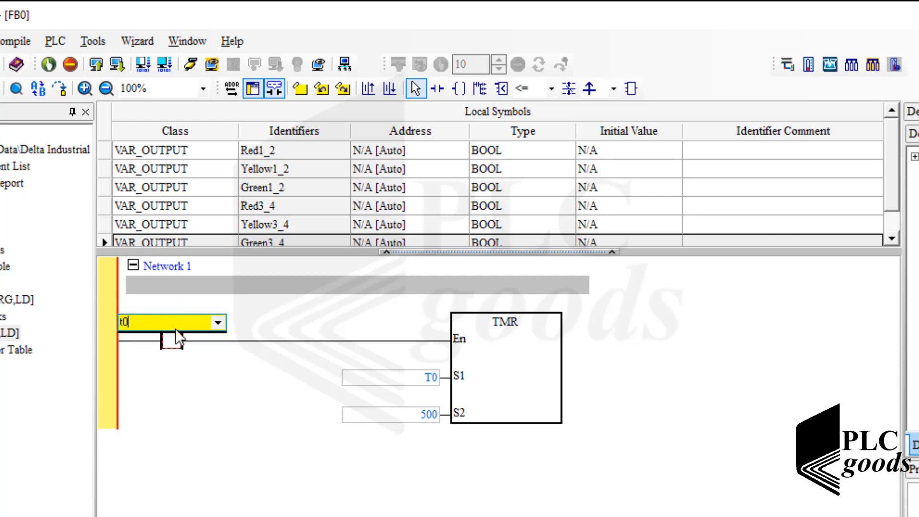
{"action": "key", "text": "Return"}
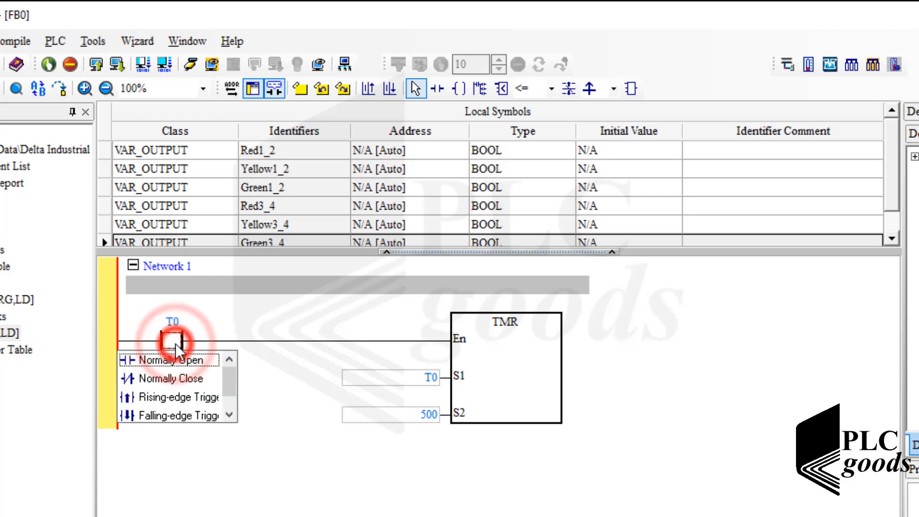
{"action": "left_click", "coordinate": [159, 378]}
{"action": "left_click", "coordinate": [186, 406]}
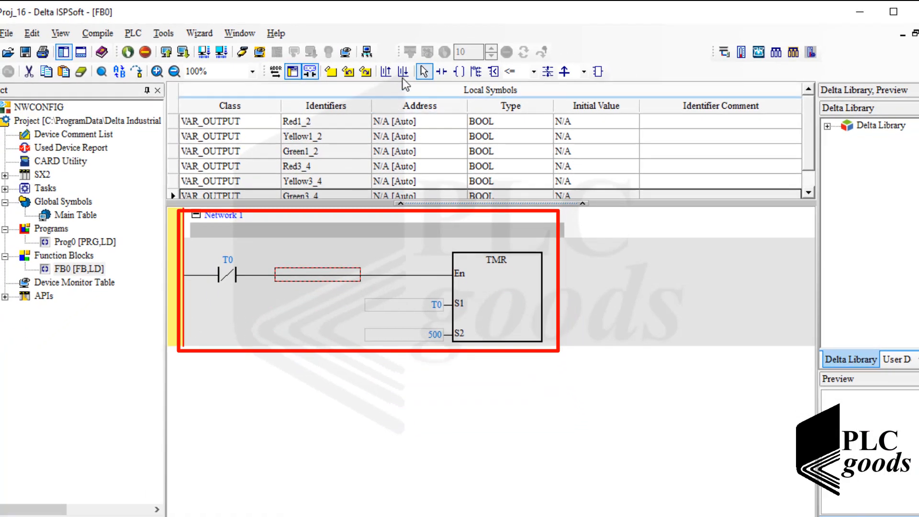
Add a second network below Network 1 and place an output coil assigned to Red1_2 in it
{"action": "left_click", "coordinate": [403, 73]}
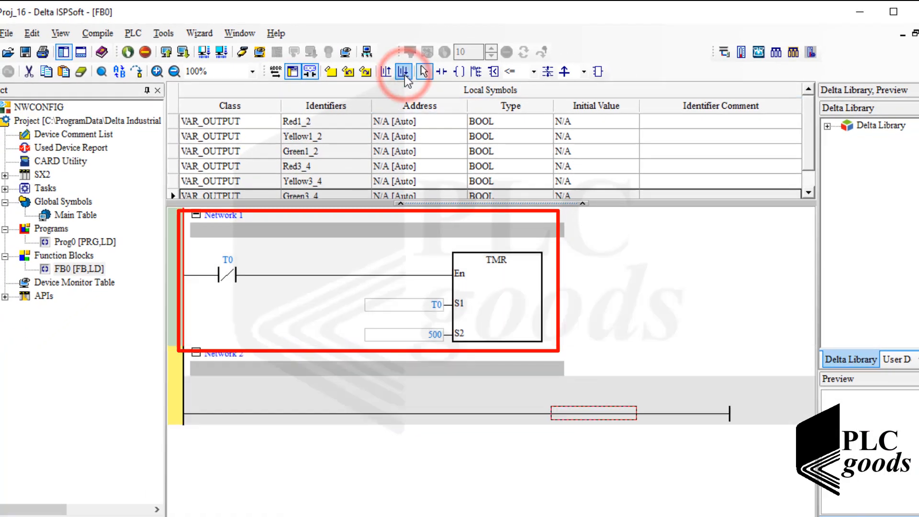
{"action": "left_click", "coordinate": [459, 71]}
{"action": "left_click", "coordinate": [580, 412]}
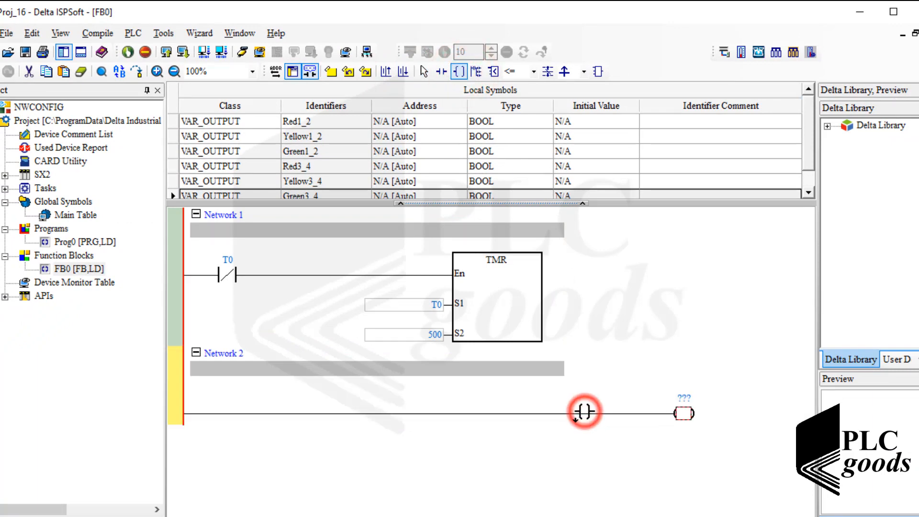
{"action": "left_click", "coordinate": [684, 403]}
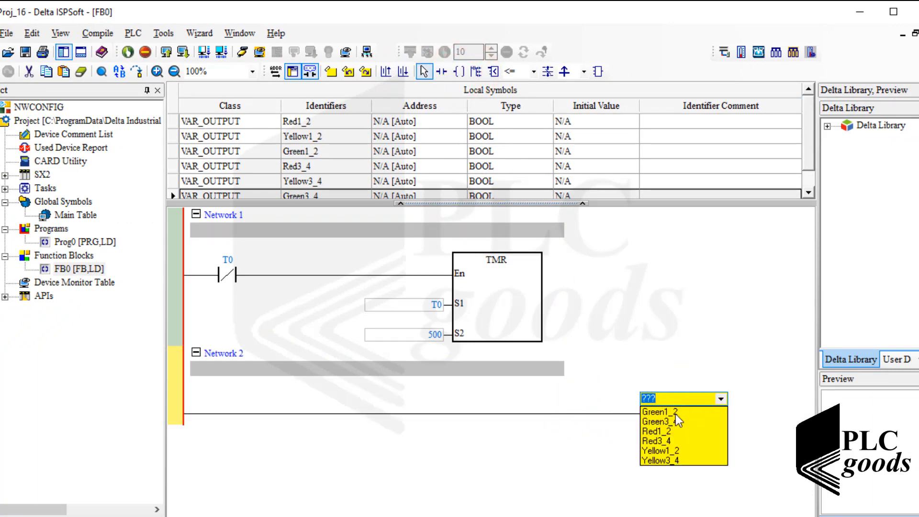
{"action": "left_click", "coordinate": [659, 432]}
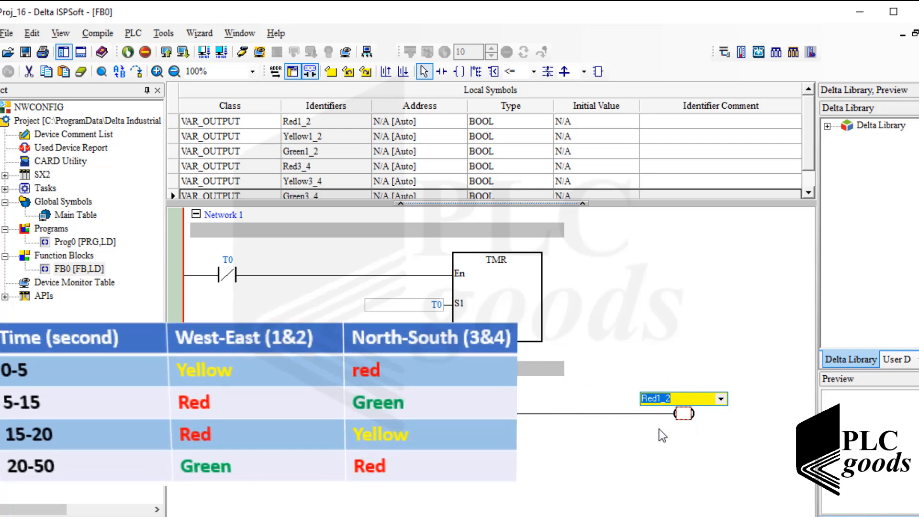
{"action": "key", "text": "Return"}
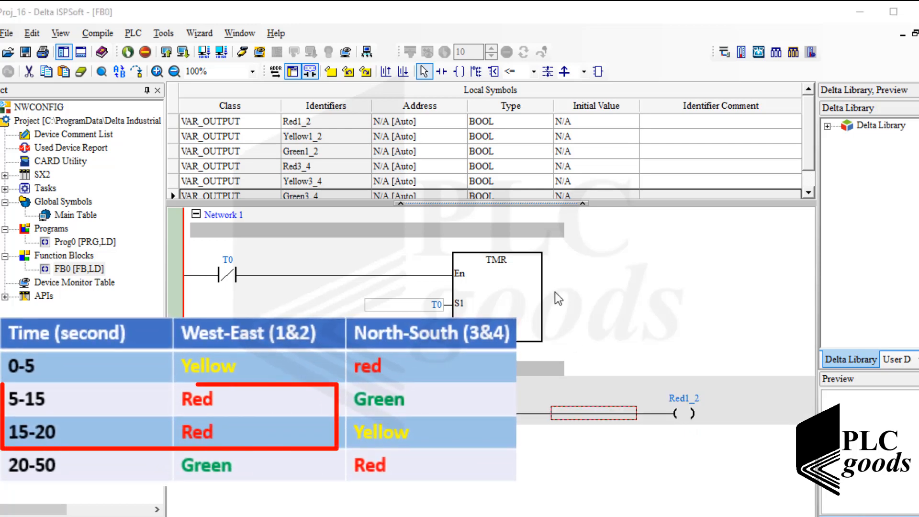
Insert a > comparison block followed by a <= comparison block before the Red1_2 coil in Network 2
{"action": "left_click", "coordinate": [533, 72]}
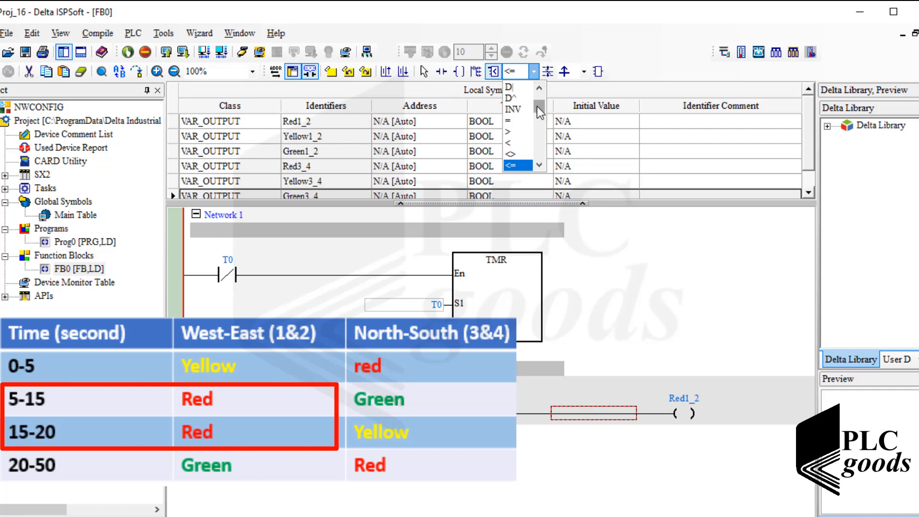
{"action": "left_click", "coordinate": [520, 132]}
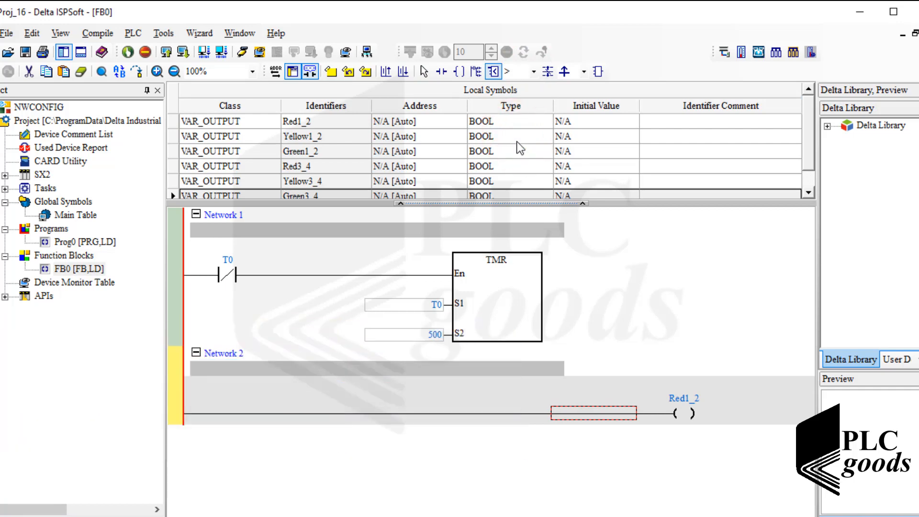
{"action": "left_click", "coordinate": [572, 413]}
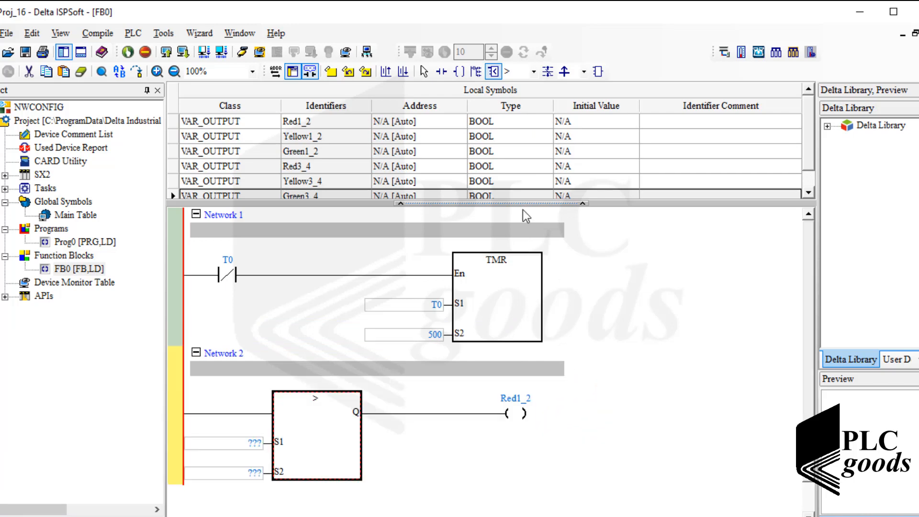
{"action": "left_click", "coordinate": [534, 71]}
{"action": "left_click", "coordinate": [541, 167]}
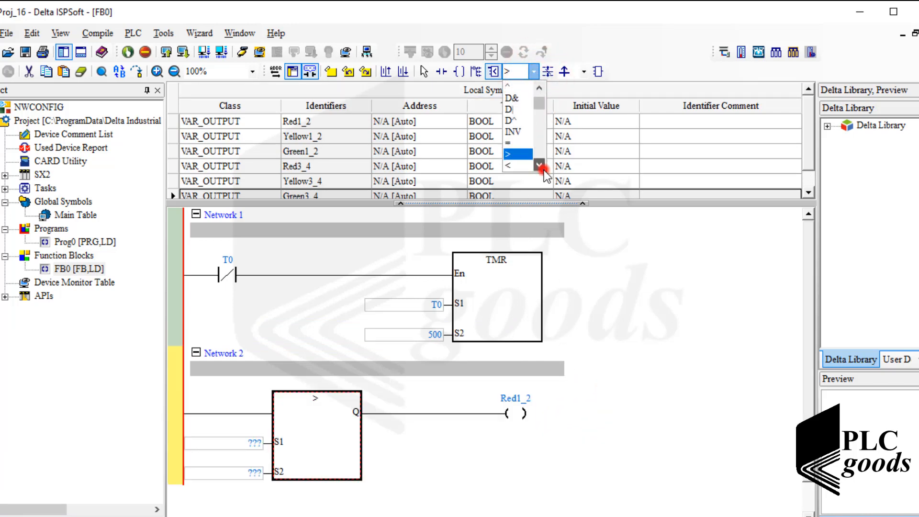
{"action": "left_click", "coordinate": [540, 166]}
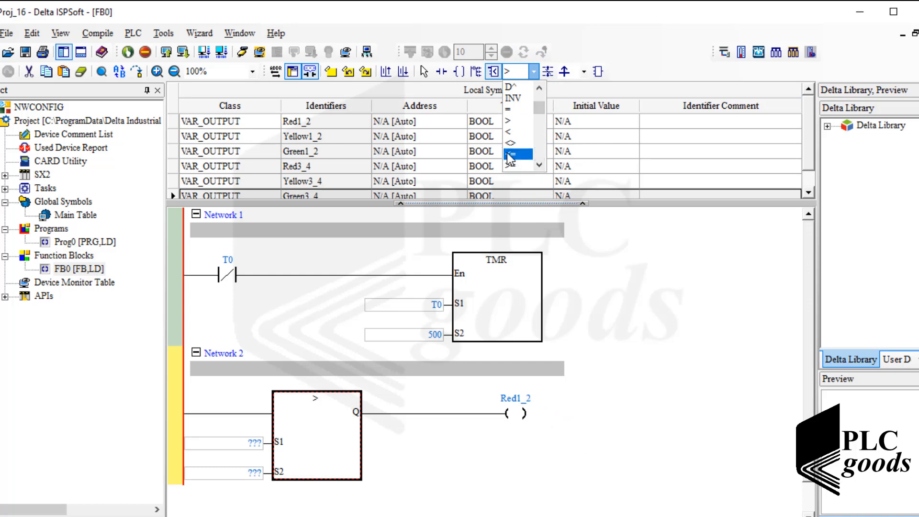
{"action": "left_click", "coordinate": [517, 163]}
{"action": "left_click", "coordinate": [438, 413]}
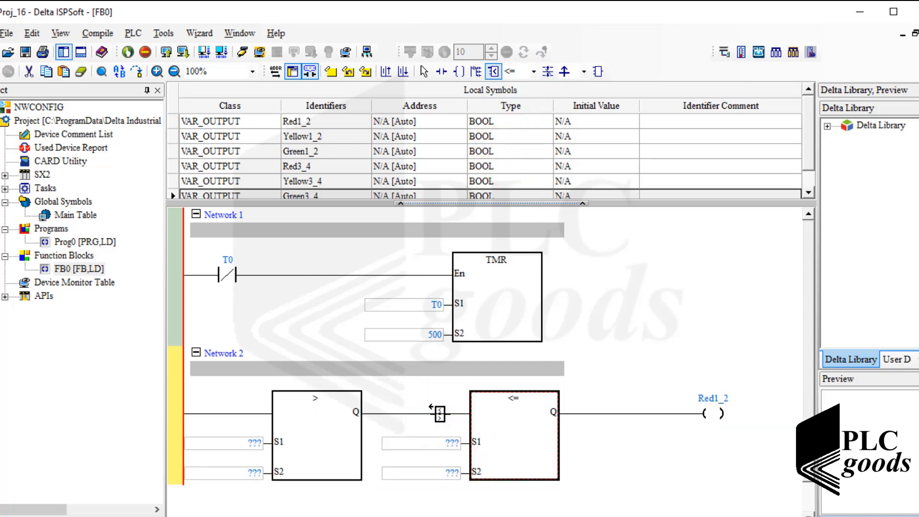
Set the > block's operands in Network 2 to T0 and 50, and the <= block's operands to T0 and 200
{"action": "left_click", "coordinate": [424, 71]}
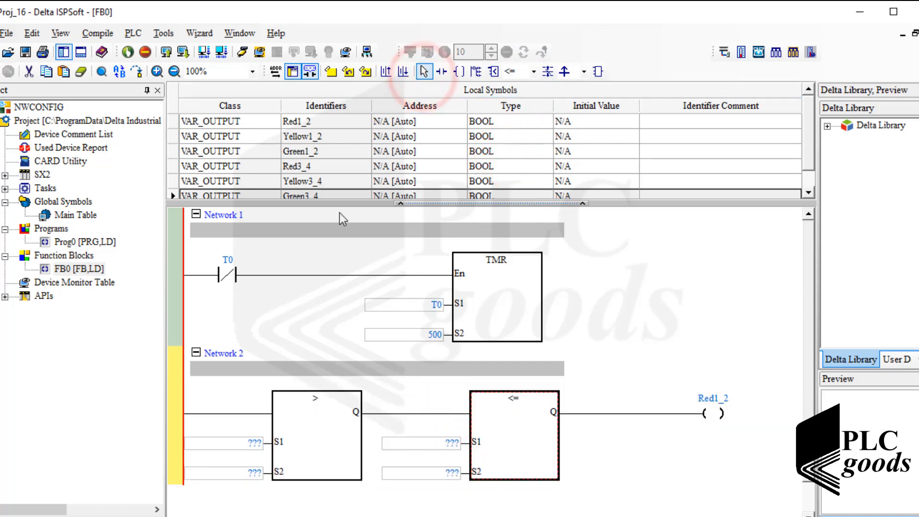
{"action": "double_click", "coordinate": [254, 443]}
{"action": "type", "text": "t0"}
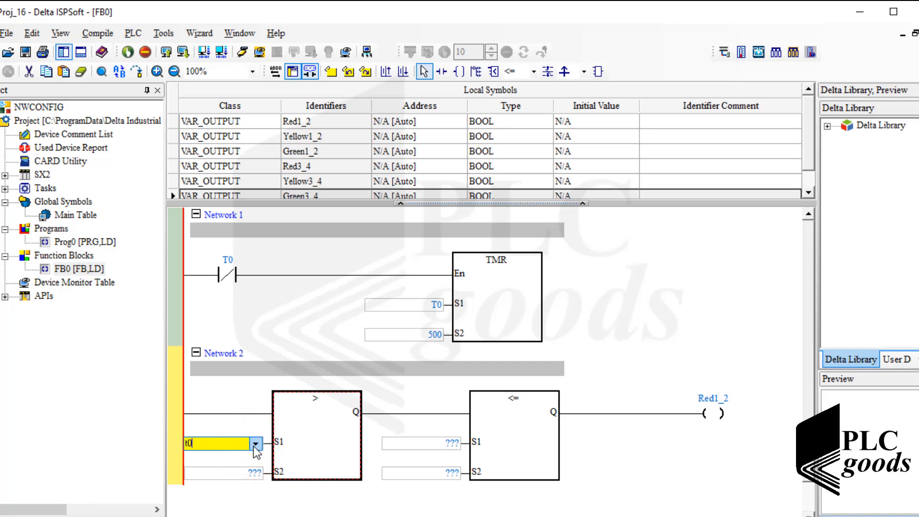
{"action": "double_click", "coordinate": [252, 472]}
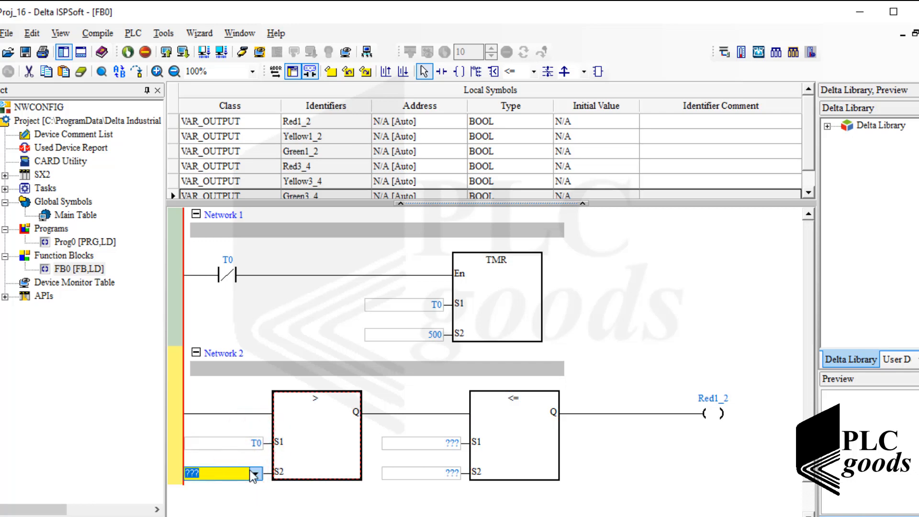
{"action": "type", "text": "50"}
{"action": "double_click", "coordinate": [417, 446]}
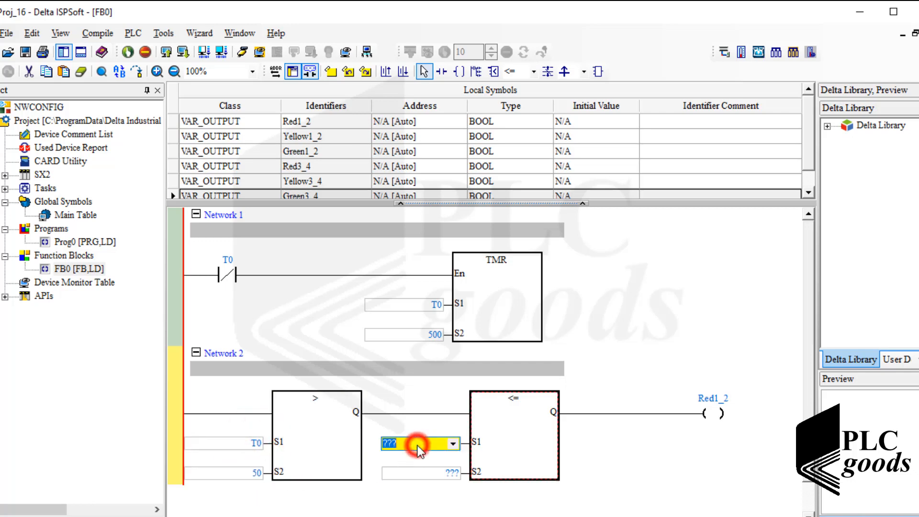
{"action": "type", "text": "t0"}
{"action": "double_click", "coordinate": [413, 474]}
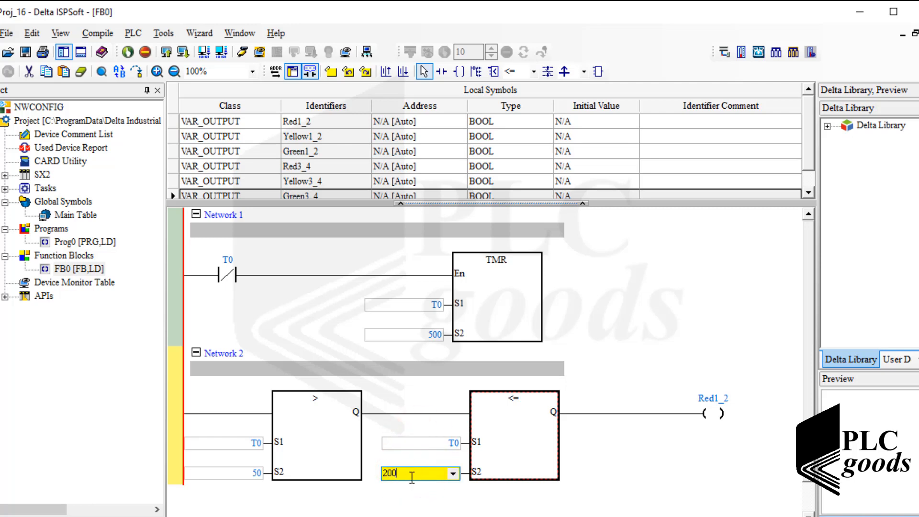
{"action": "key", "text": "Return"}
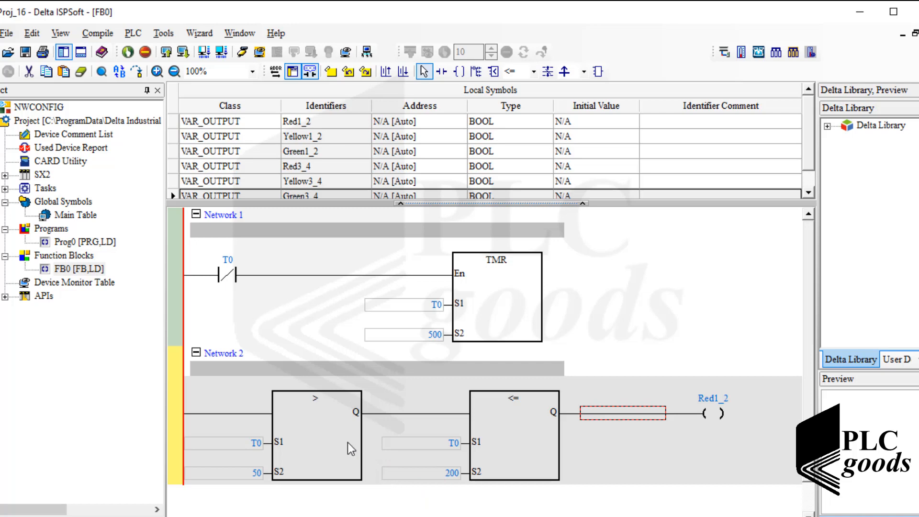
Add the comment Red1_2 to Network 2 of the function block
{"action": "double_click", "coordinate": [259, 369]}
{"action": "type", "text": "Re"}
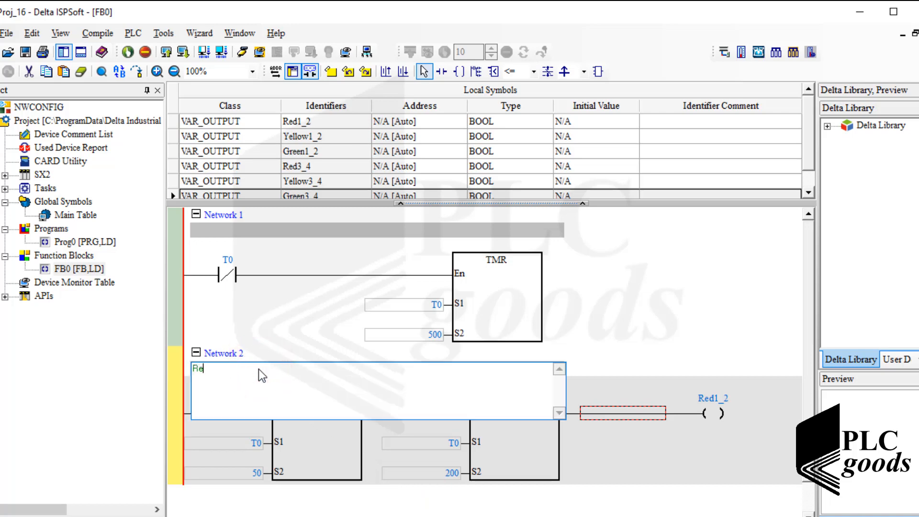
{"action": "type", "text": "d1_2"}
{"action": "left_click", "coordinate": [251, 501]}
Copy Network 2 and paste the duplicate below it as Network 3
{"action": "right_click", "coordinate": [178, 422]}
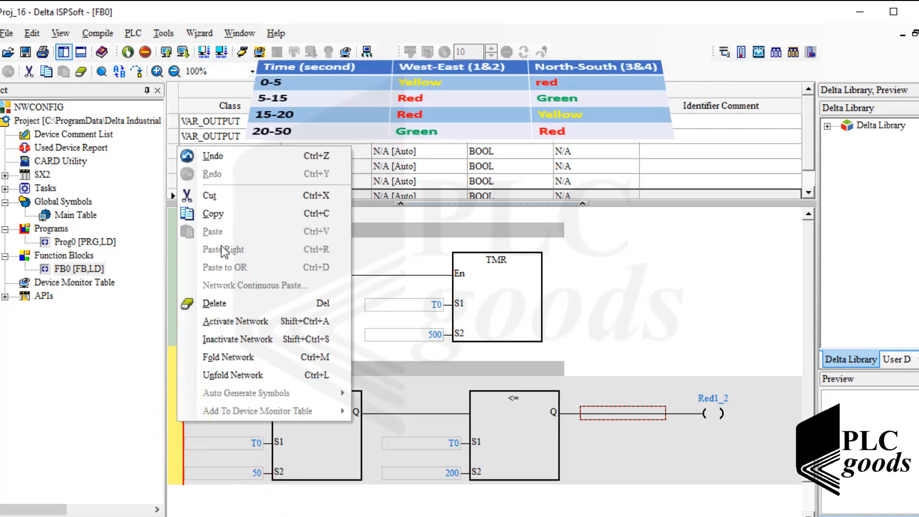
{"action": "left_click", "coordinate": [225, 218]}
{"action": "right_click", "coordinate": [226, 496]}
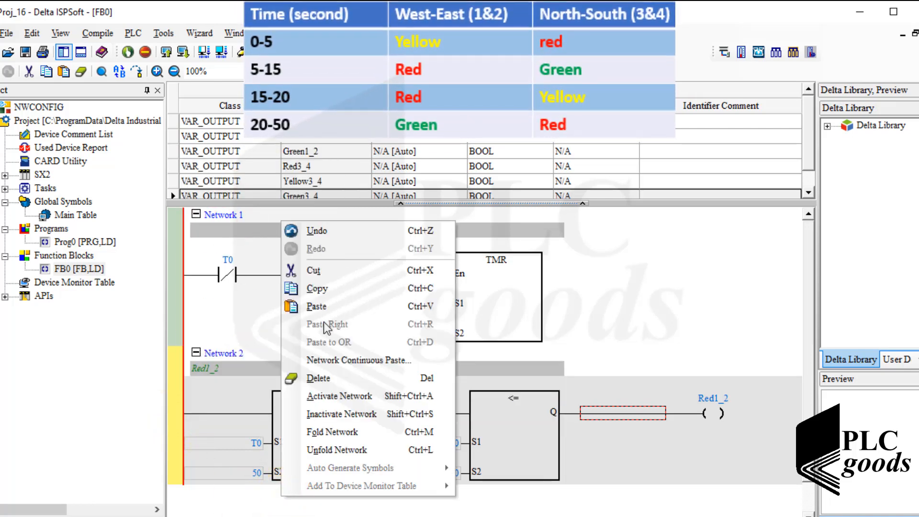
{"action": "left_click", "coordinate": [325, 311]}
{"action": "scroll", "coordinate": [285, 365], "scroll_direction": "down", "scroll_amount": 3}
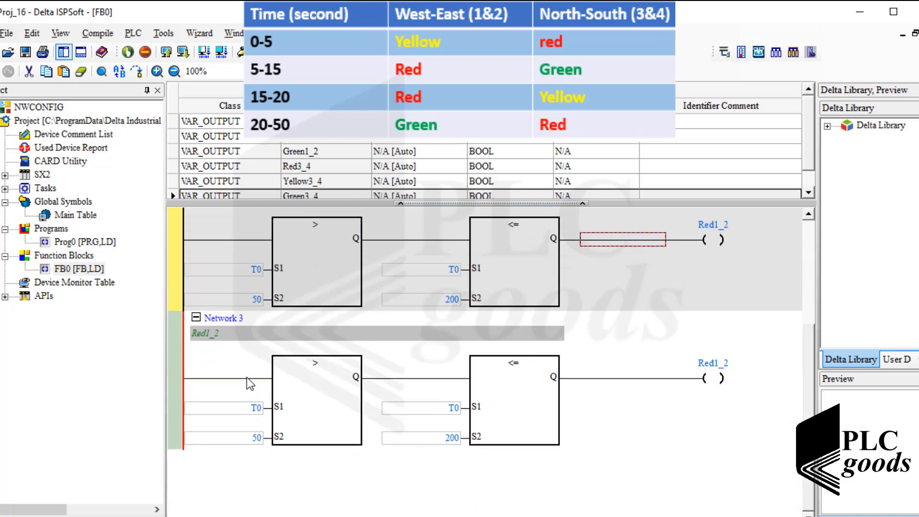
Change Network 3's comment to Yellow1_2 and assign its output coil to Yellow1_2
{"action": "left_click", "coordinate": [218, 331]}
{"action": "left_click_drag", "start_coordinate": [228, 335], "coordinate": [194, 331]}
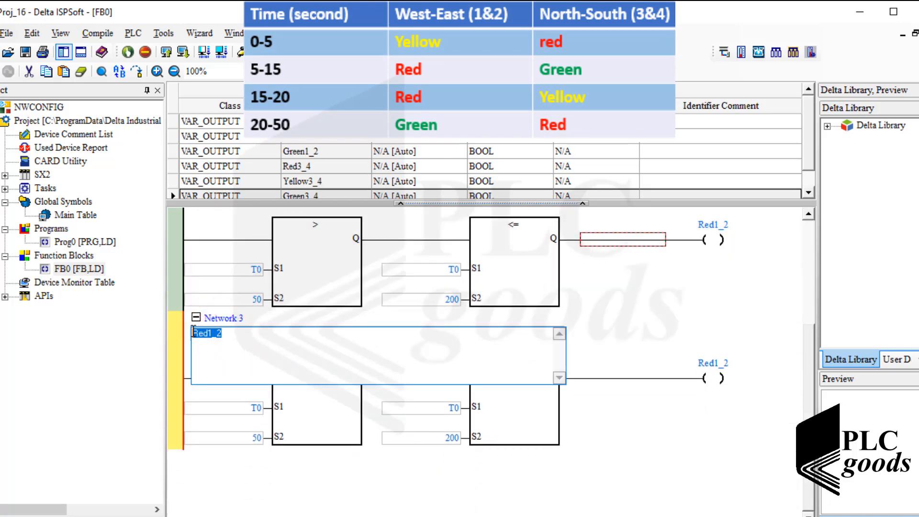
{"action": "type", "text": "Yellow"}
{"action": "double_click", "coordinate": [705, 365]}
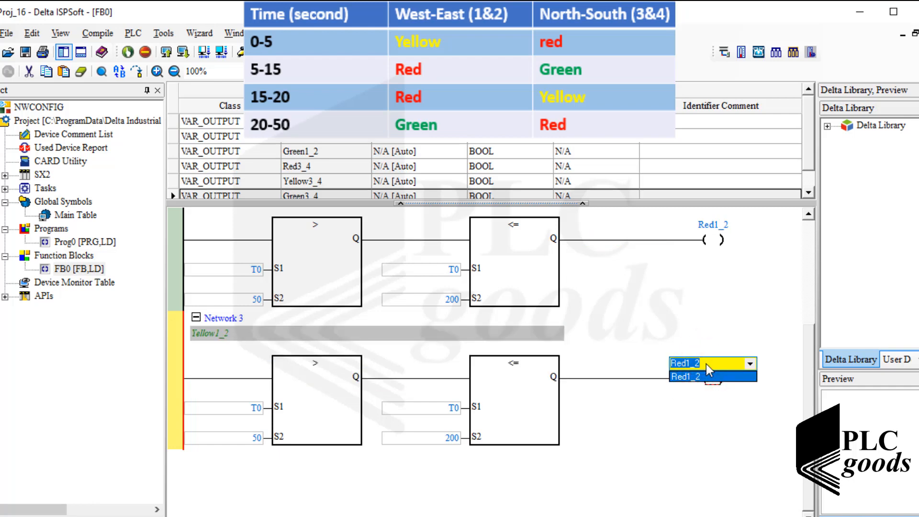
{"action": "key", "text": "BackSpace"}
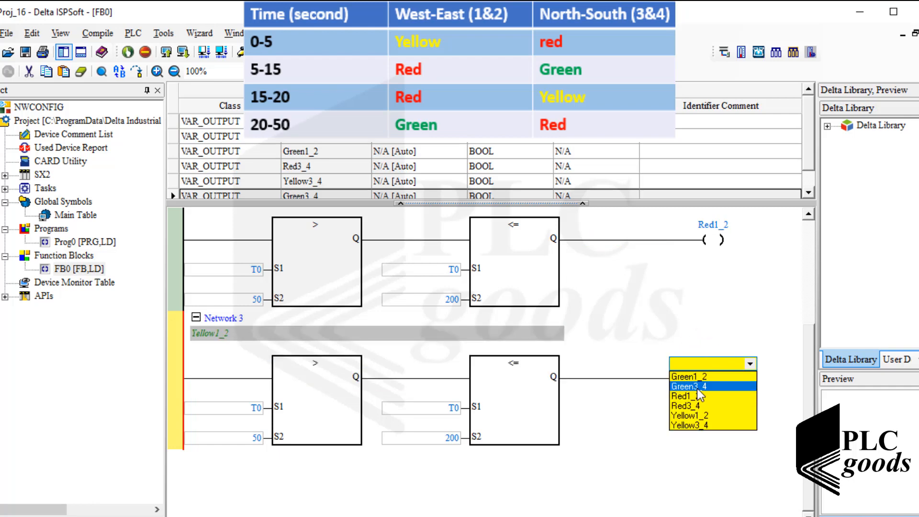
{"action": "left_click", "coordinate": [685, 415]}
{"action": "left_click", "coordinate": [683, 416]}
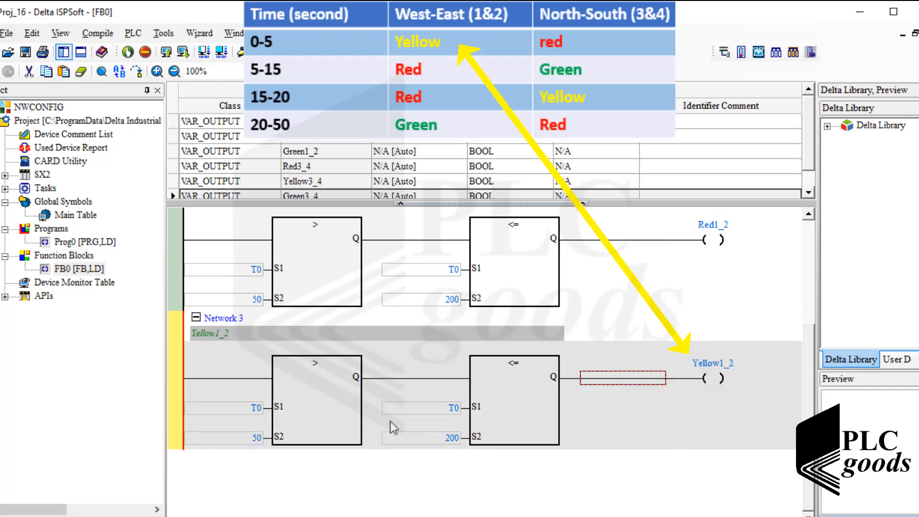
Set Network 3's comparison limits to 0 for the > block and 50 for the <= block
{"action": "double_click", "coordinate": [245, 443]}
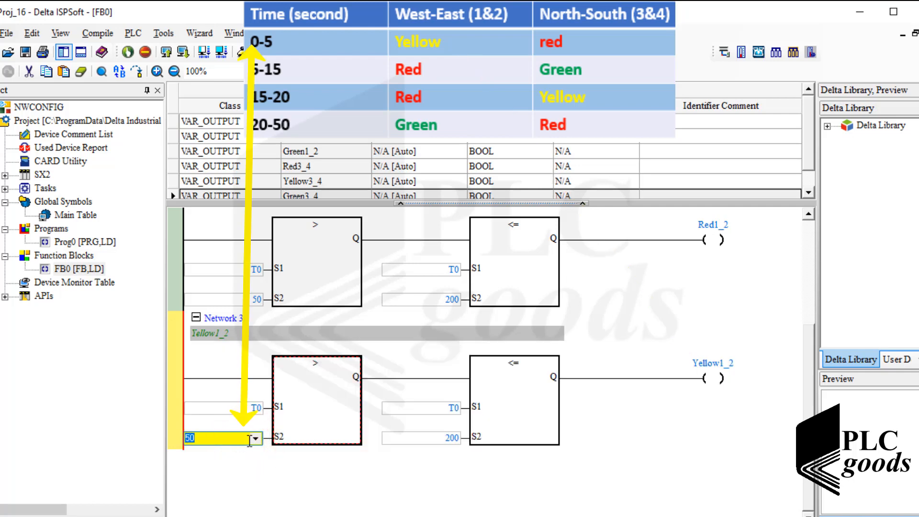
{"action": "type", "text": "0"}
{"action": "double_click", "coordinate": [421, 437]}
{"action": "type", "text": "50"}
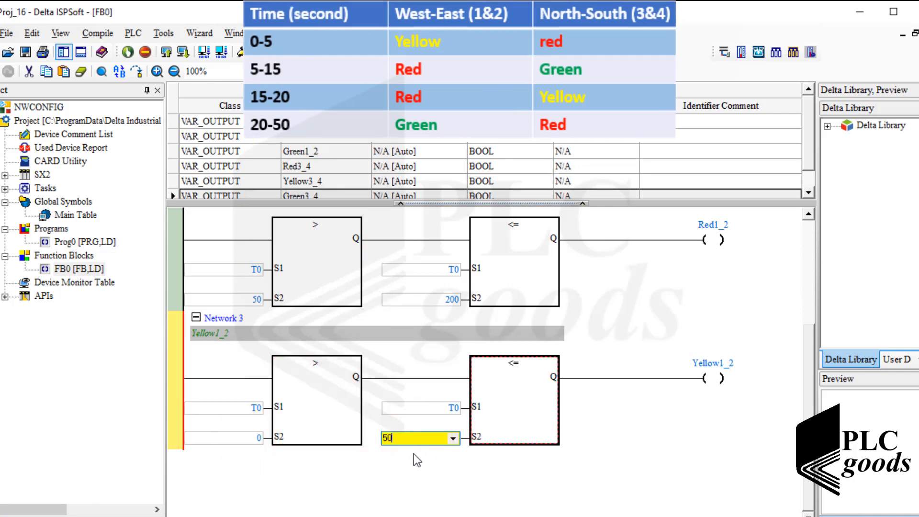
{"action": "key", "text": "Return"}
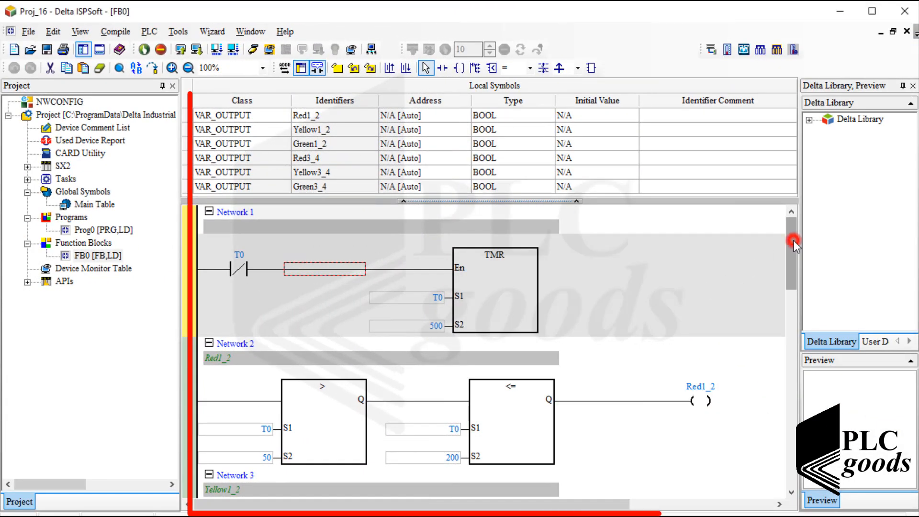
Close the FB0 editor and insert an = comparison block in Network 2 of Prog0, under the C0=0 Normal Mode comment
{"action": "mouse_move", "coordinate": [794, 241]}
{"action": "left_mouse_down"}
{"action": "mouse_move", "coordinate": [760, 327]}
{"action": "mouse_move", "coordinate": [771, 361]}
{"action": "mouse_move", "coordinate": [763, 429]}
{"action": "left_mouse_up"}
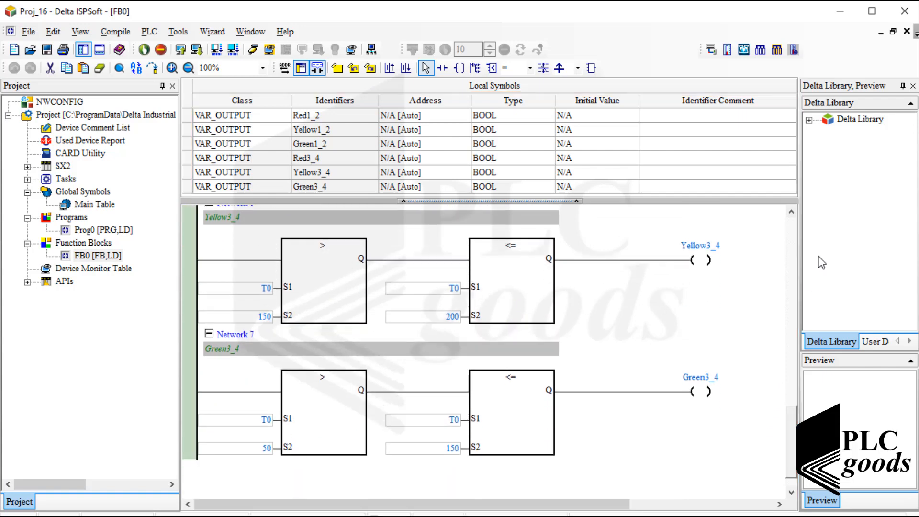
{"action": "left_click", "coordinate": [908, 32]}
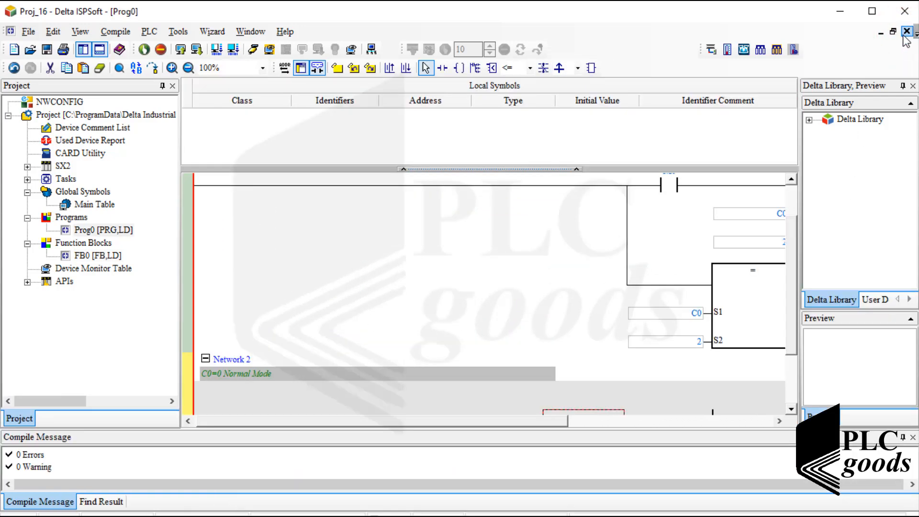
{"action": "scroll", "coordinate": [594, 248], "scroll_direction": "down", "scroll_amount": 3}
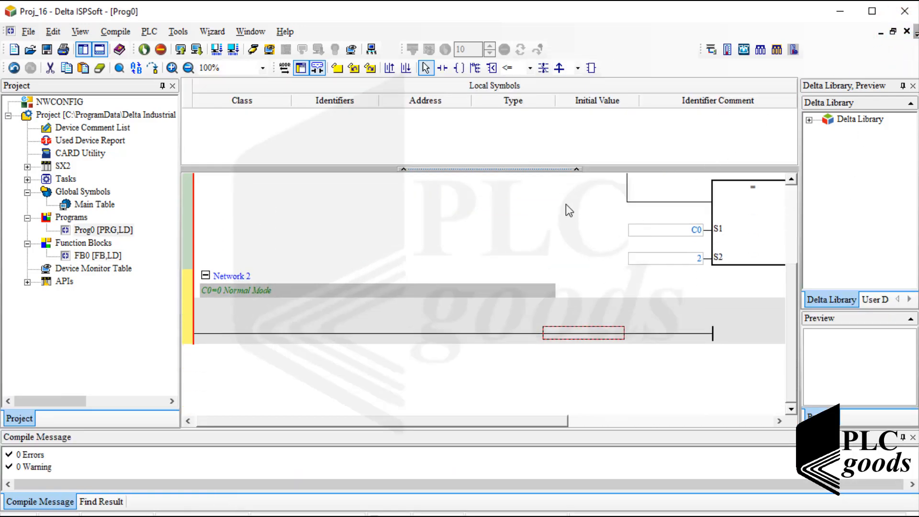
{"action": "left_click", "coordinate": [530, 67]}
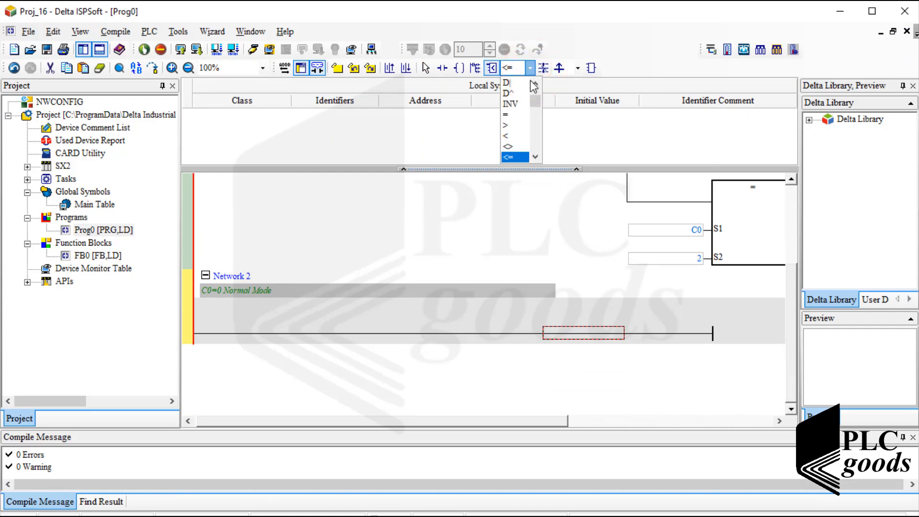
{"action": "left_click", "coordinate": [516, 114]}
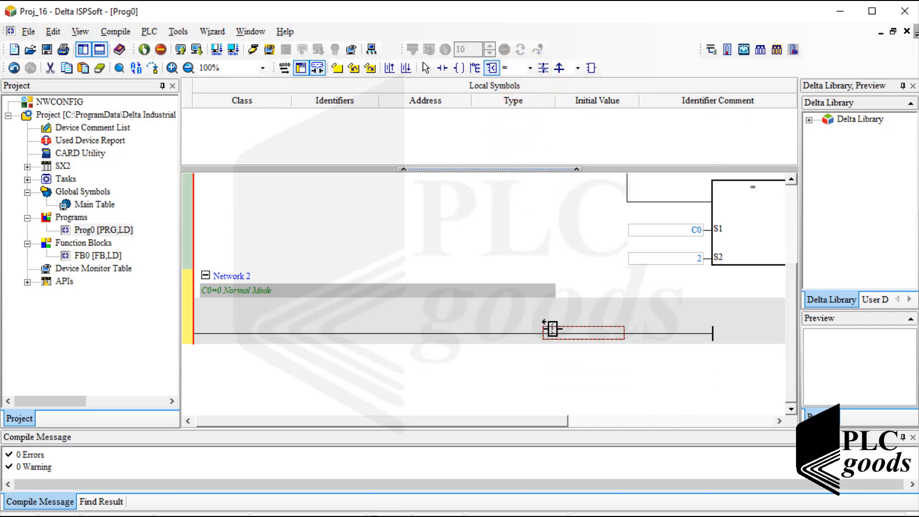
{"action": "left_click", "coordinate": [550, 330]}
Set the operands of the = block in Network 2 to C0 and 0
{"action": "left_click", "coordinate": [253, 363]}
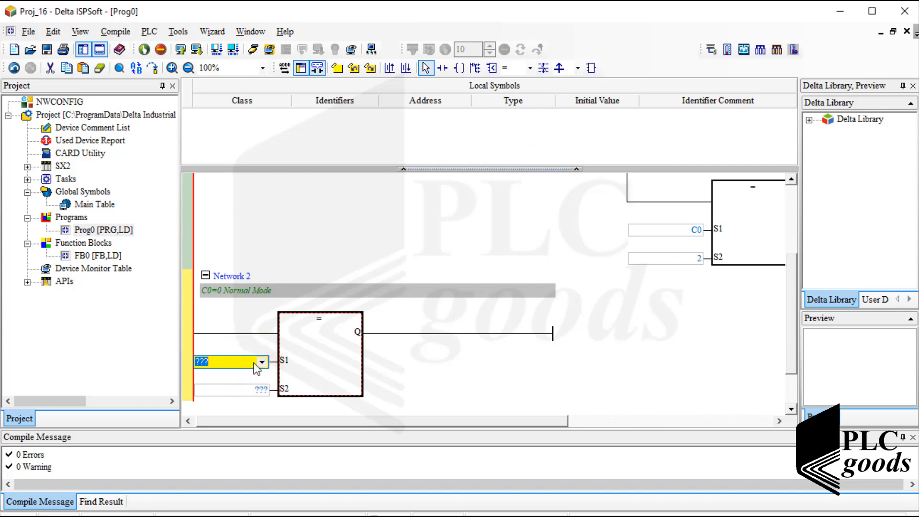
{"action": "left_click", "coordinate": [247, 392]}
{"action": "type", "text": "0"}
{"action": "left_click", "coordinate": [383, 371]}
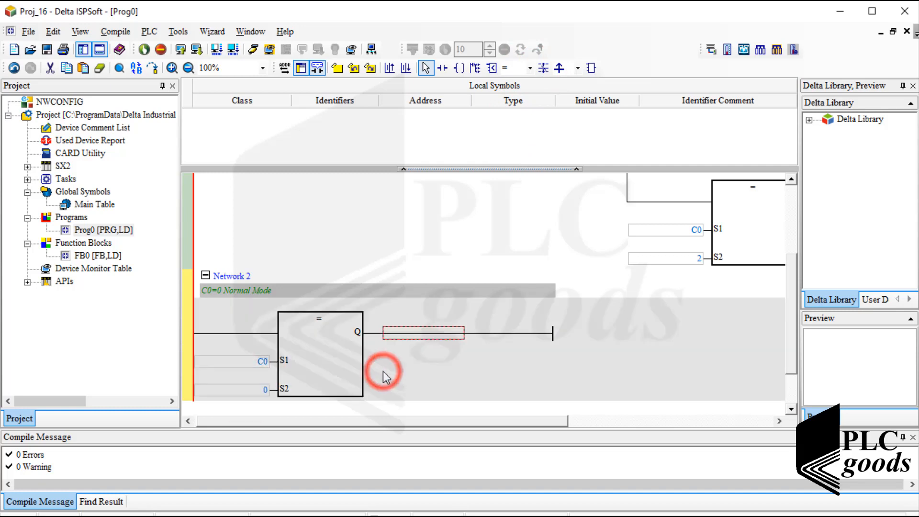
Insert function block FB0 after the = block in Network 2, accepting FB00 as its instance identifier
{"action": "left_click", "coordinate": [93, 257]}
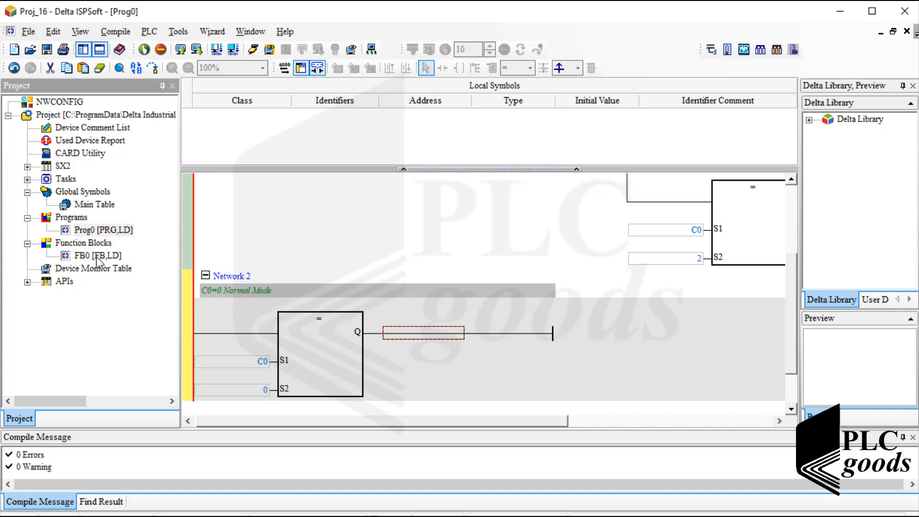
{"action": "left_click_drag", "start_coordinate": [98, 261], "coordinate": [431, 340]}
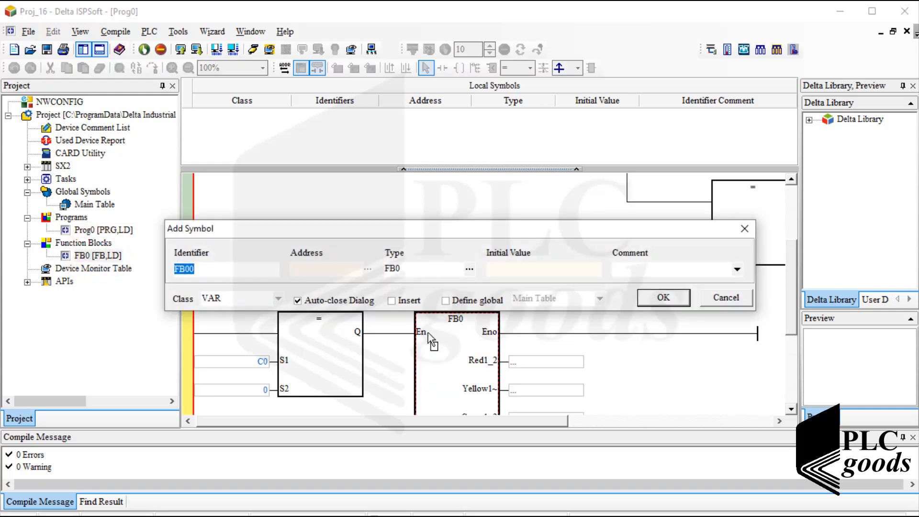
{"action": "left_click", "coordinate": [664, 298]}
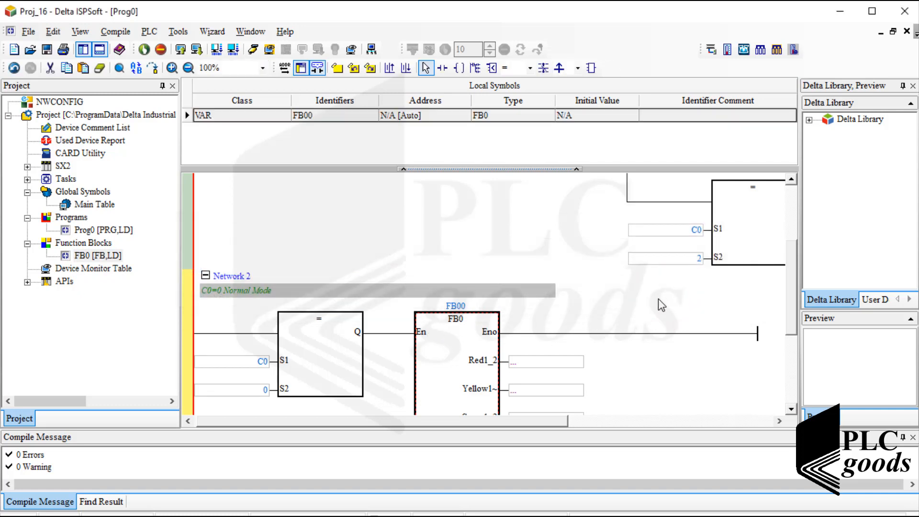
Assign the FB0 outputs Red1_2, Yellow1_2, Green1_2, Red3_4, Yellow3_4 and Green3_4 to Y0, Y1, Y2, Y3, Y4 and Y5
{"action": "scroll", "coordinate": [659, 299], "scroll_direction": "down", "scroll_amount": 5}
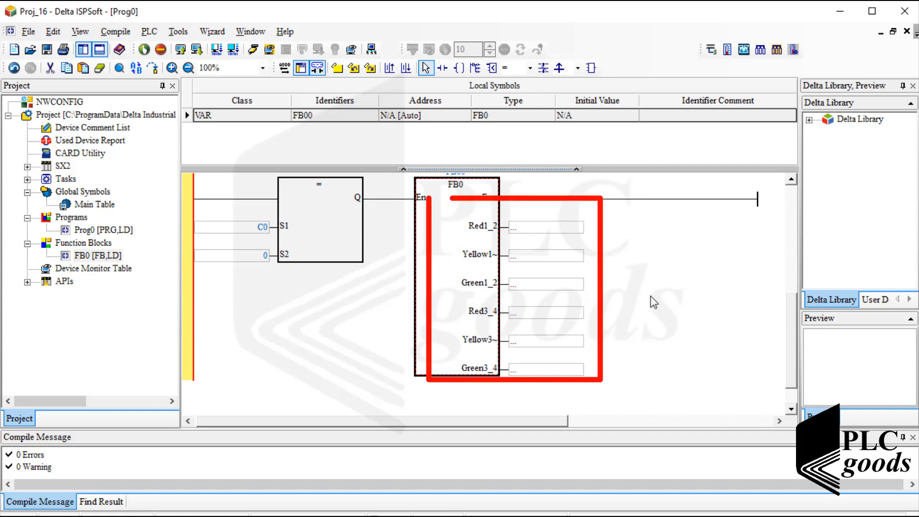
{"action": "left_click", "coordinate": [520, 228]}
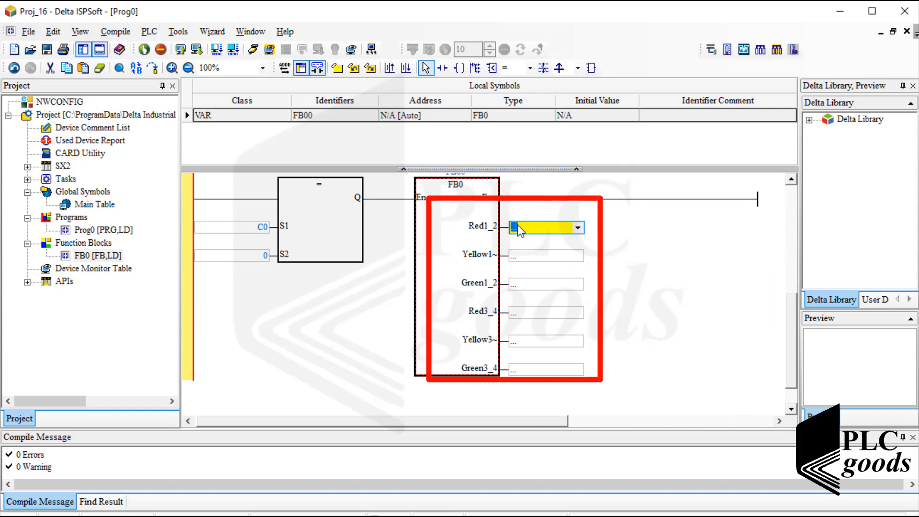
{"action": "left_click", "coordinate": [522, 255]}
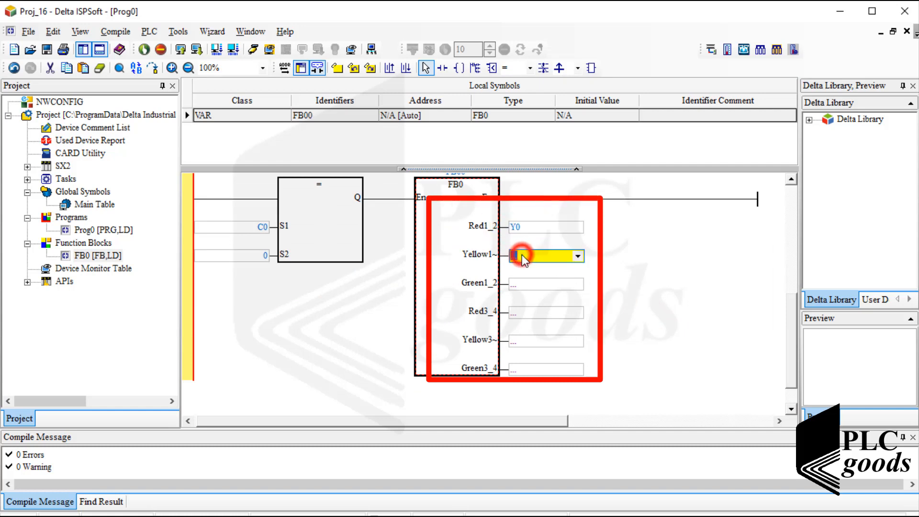
{"action": "type", "text": "y1"}
{"action": "left_click", "coordinate": [522, 284]}
{"action": "type", "text": "y2"}
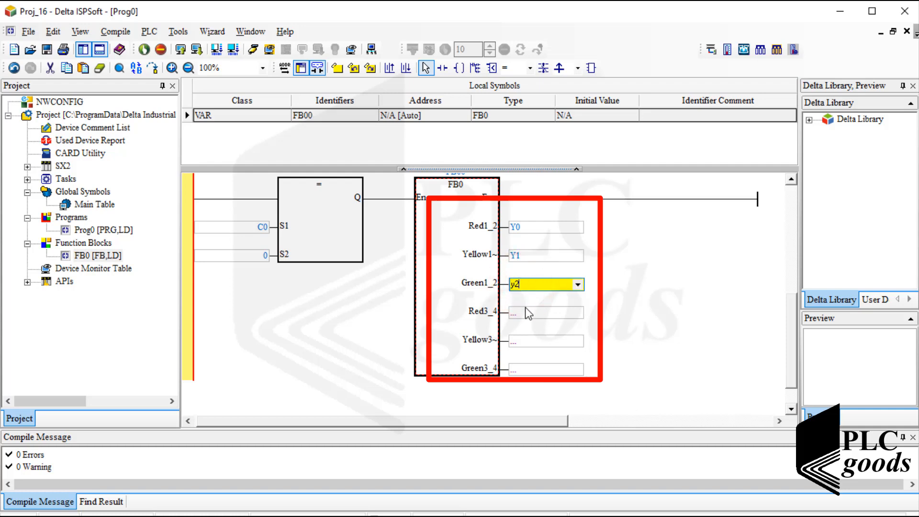
{"action": "left_click", "coordinate": [529, 314]}
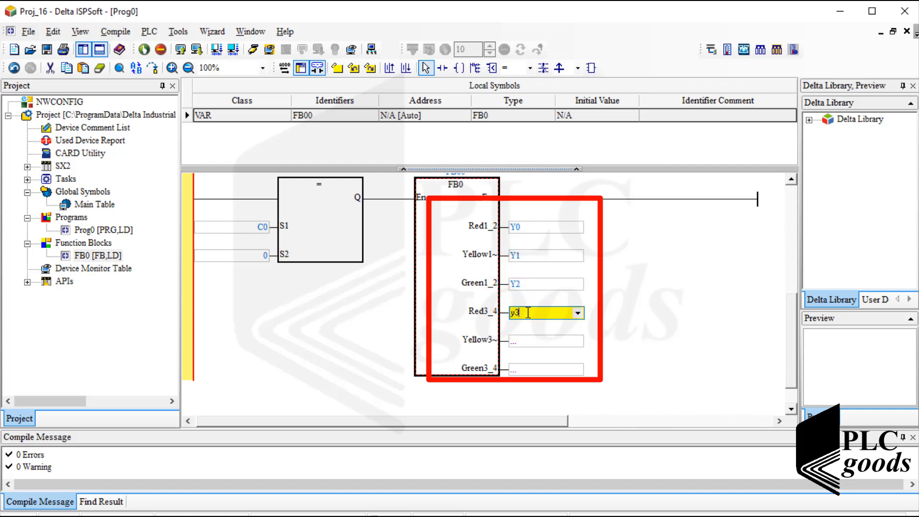
{"action": "left_click", "coordinate": [522, 342]}
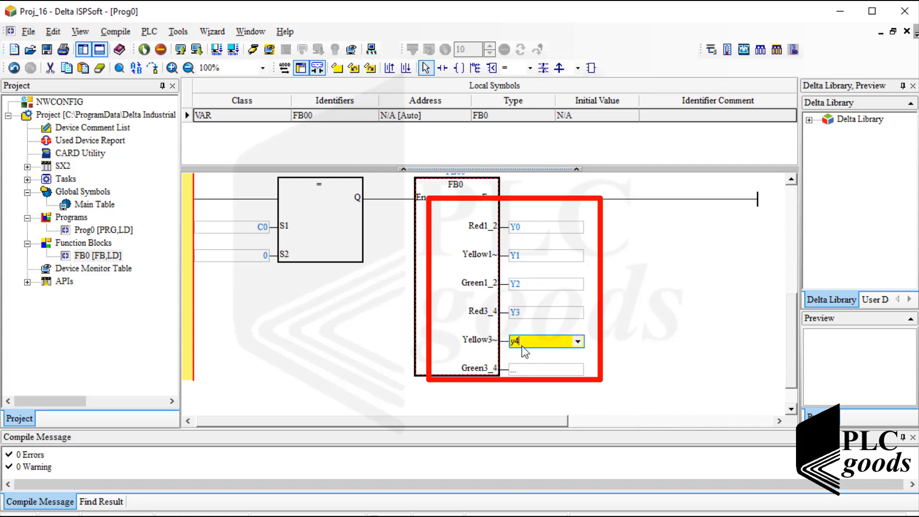
{"action": "left_click", "coordinate": [519, 370]}
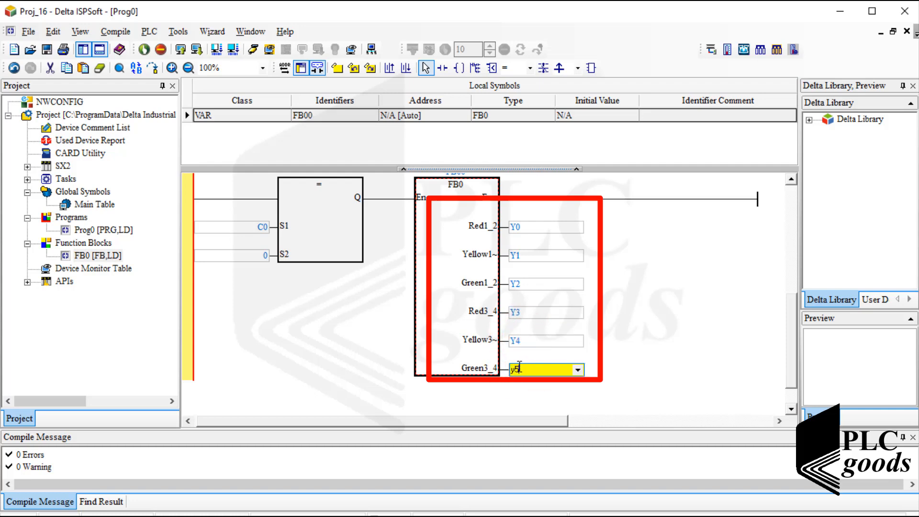
{"action": "type", "text": "y5"}
{"action": "left_click", "coordinate": [512, 388]}
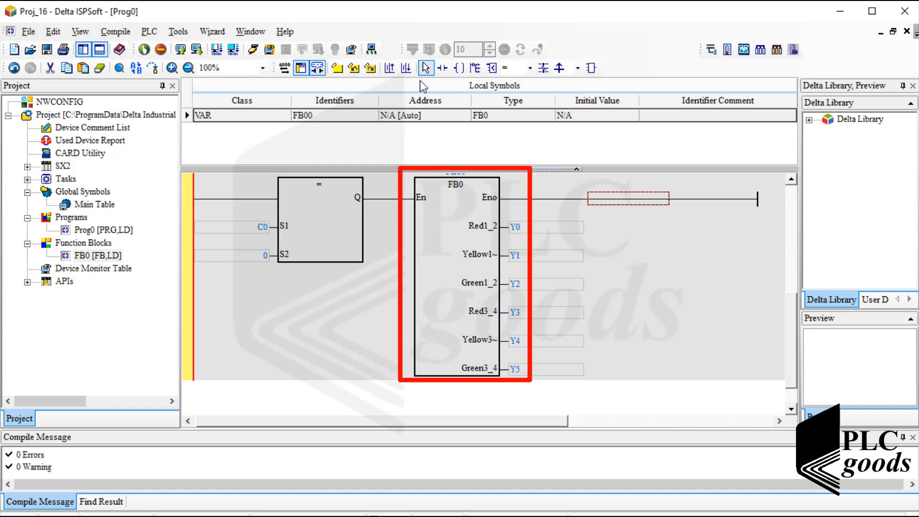
Add Network 3 below Network 2 in Prog0 and give it the comment C=1
{"action": "left_click", "coordinate": [406, 67]}
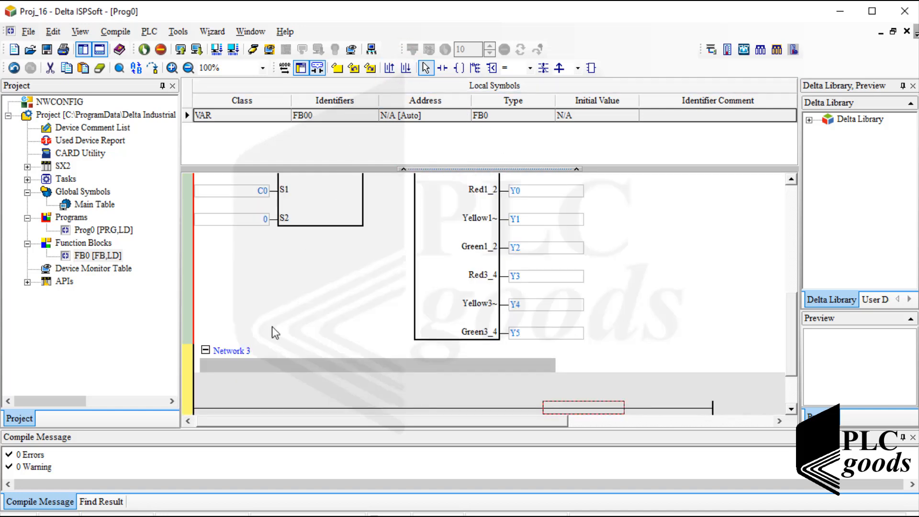
{"action": "left_click", "coordinate": [232, 365]}
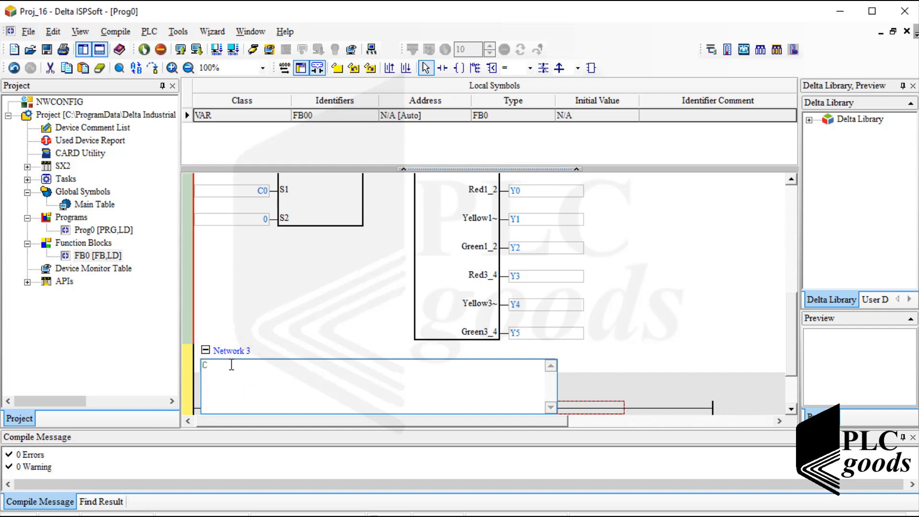
{"action": "left_click", "coordinate": [269, 353]}
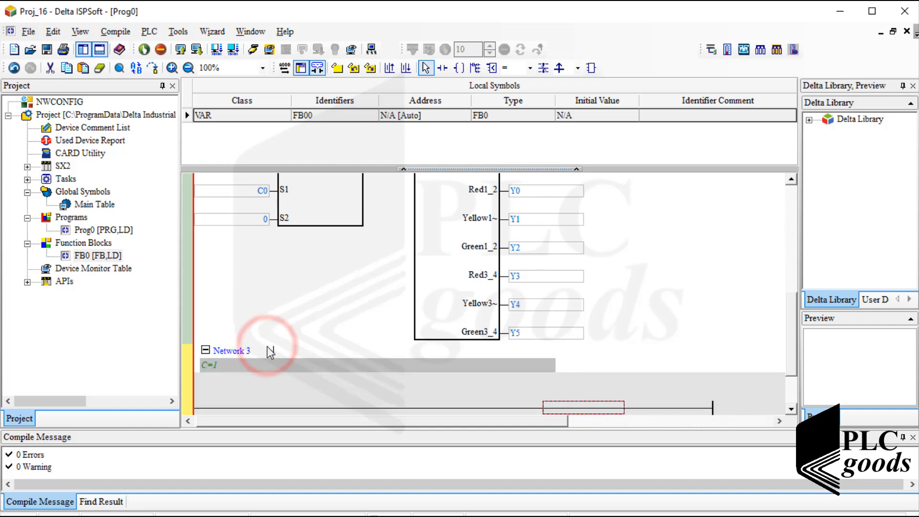
Insert an = comparison block in Network 3 and set its S1 and S2 operands to C0 and 1
{"action": "left_click", "coordinate": [492, 69]}
{"action": "left_click", "coordinate": [562, 407]}
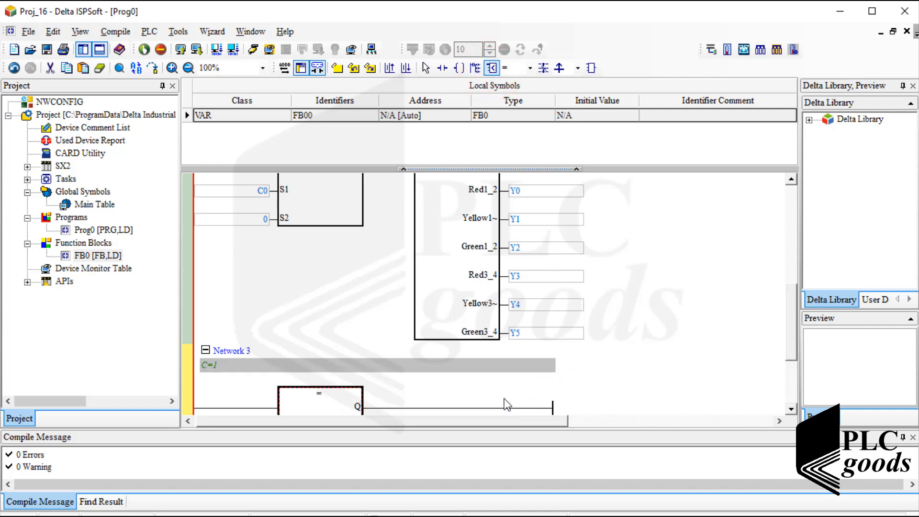
{"action": "scroll", "coordinate": [507, 405], "scroll_direction": "down", "scroll_amount": 3}
{"action": "key", "text": "Escape"}
{"action": "left_click", "coordinate": [248, 321]}
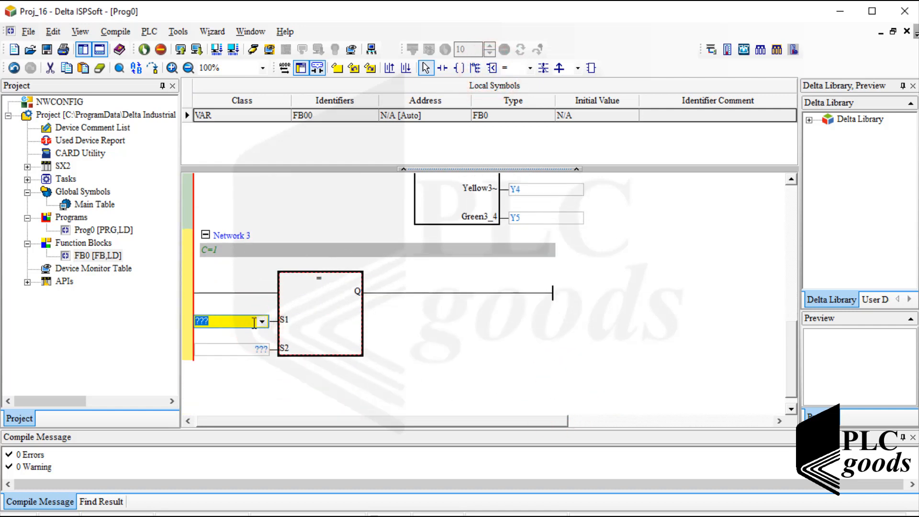
{"action": "left_click", "coordinate": [244, 351]}
{"action": "key", "text": "Return"}
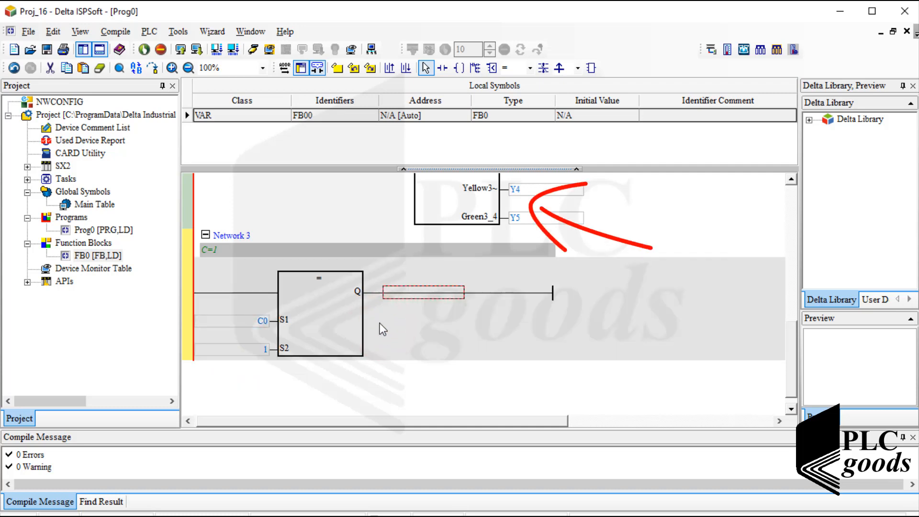
Insert a ZRSTP instruction from the Data Processing APIs after the = block in Network 3
{"action": "left_click", "coordinate": [28, 282]}
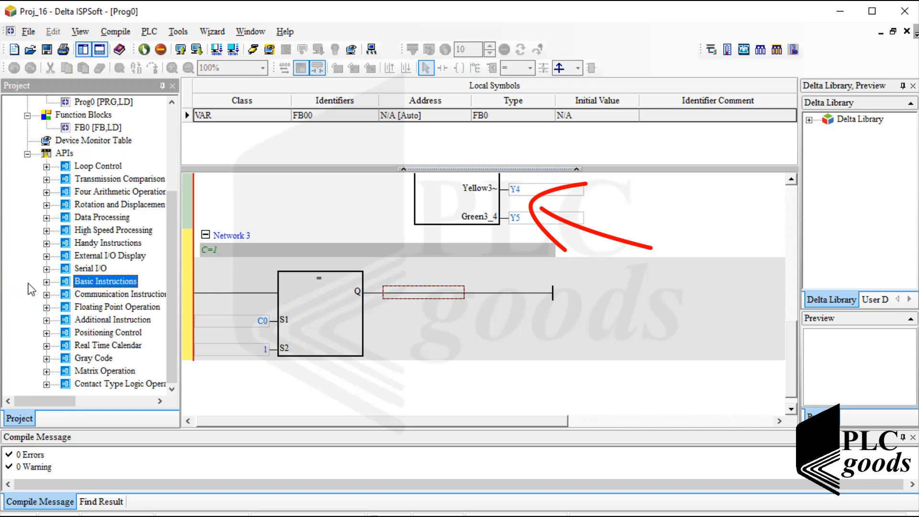
{"action": "left_click", "coordinate": [46, 217]}
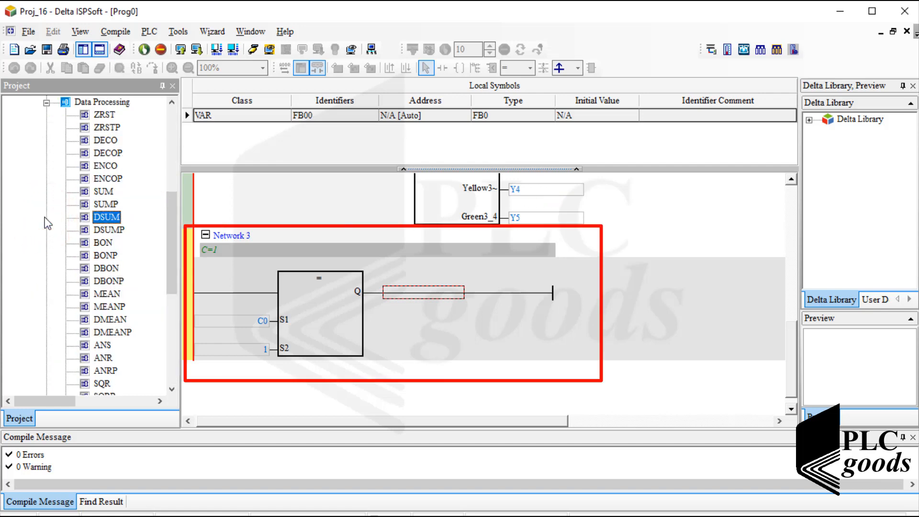
{"action": "left_click", "coordinate": [107, 131]}
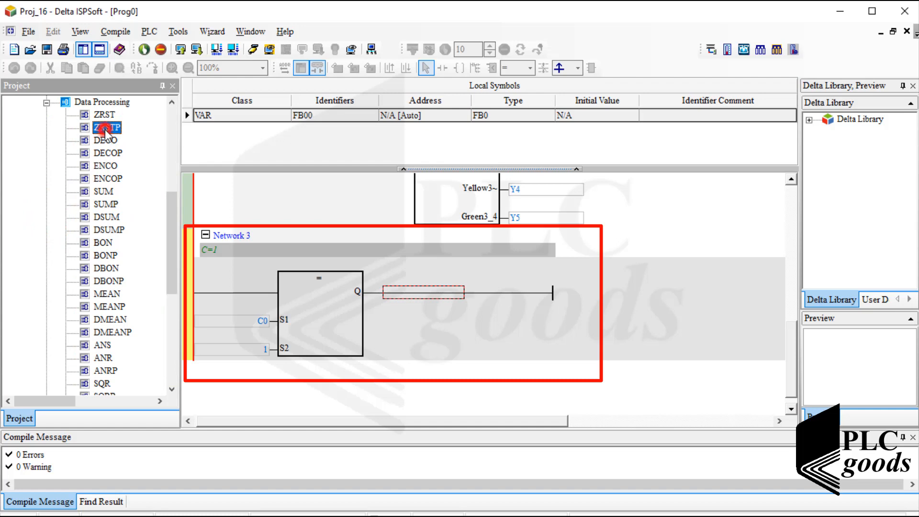
{"action": "left_click_drag", "start_coordinate": [106, 131], "coordinate": [426, 294]}
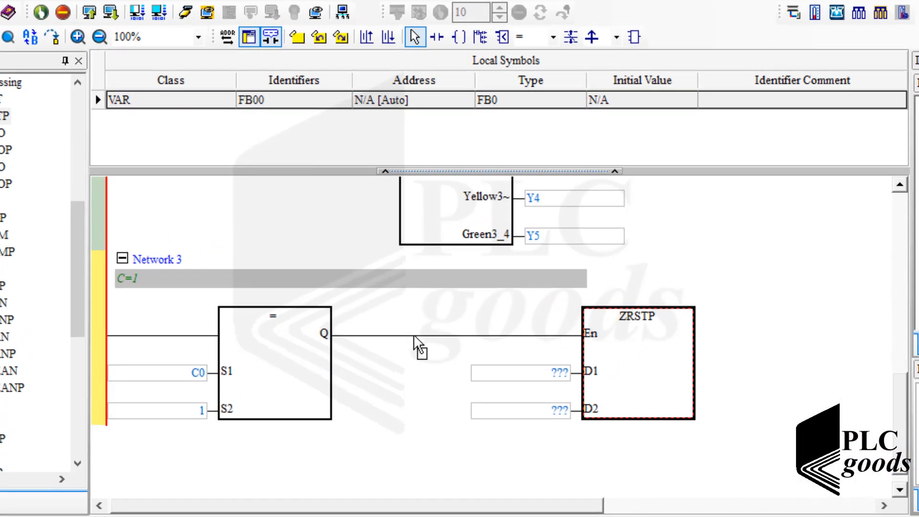
Set the ZRSTP reset range in Network 3 to Y0 for D1 and Y5 for D2
{"action": "double_click", "coordinate": [521, 373]}
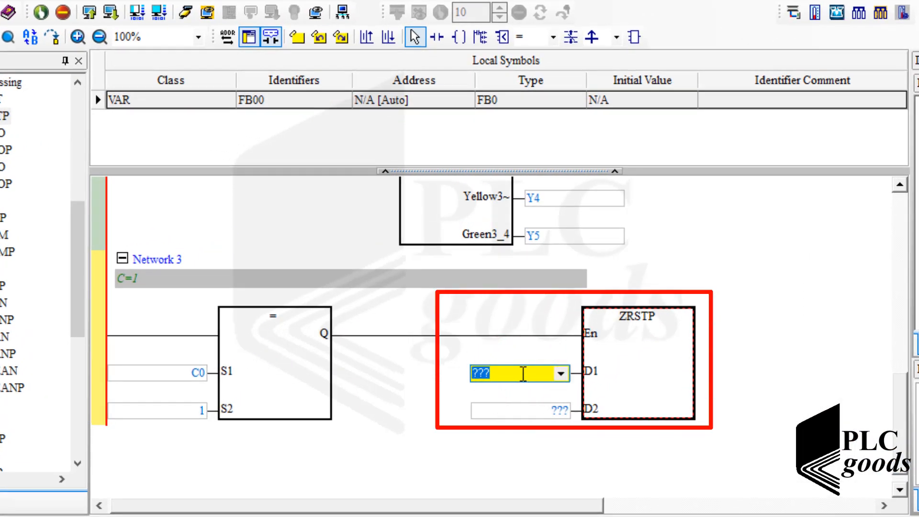
{"action": "type", "text": "y0"}
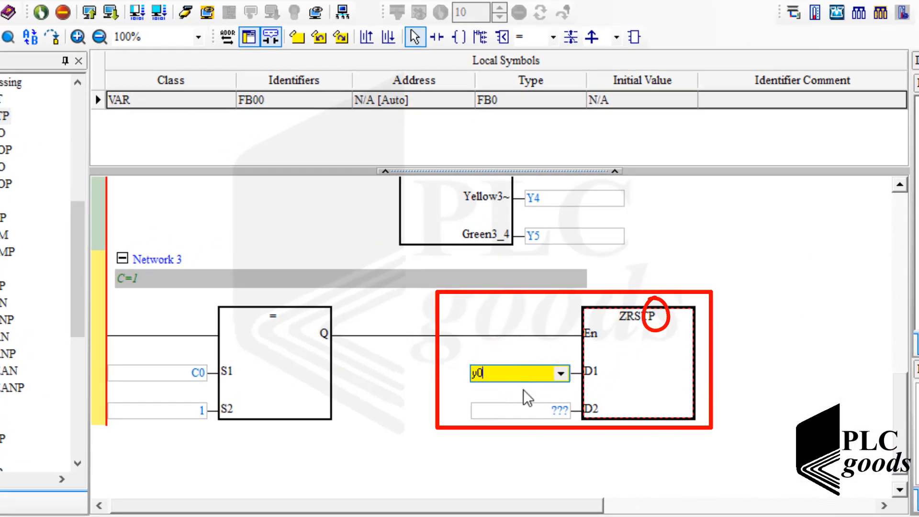
{"action": "double_click", "coordinate": [520, 411]}
{"action": "type", "text": "y5"}
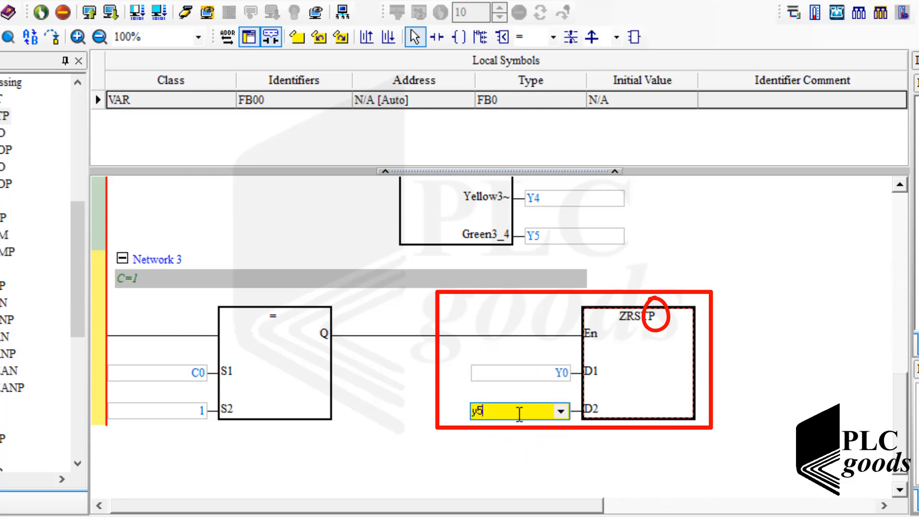
{"action": "left_click", "coordinate": [516, 443]}
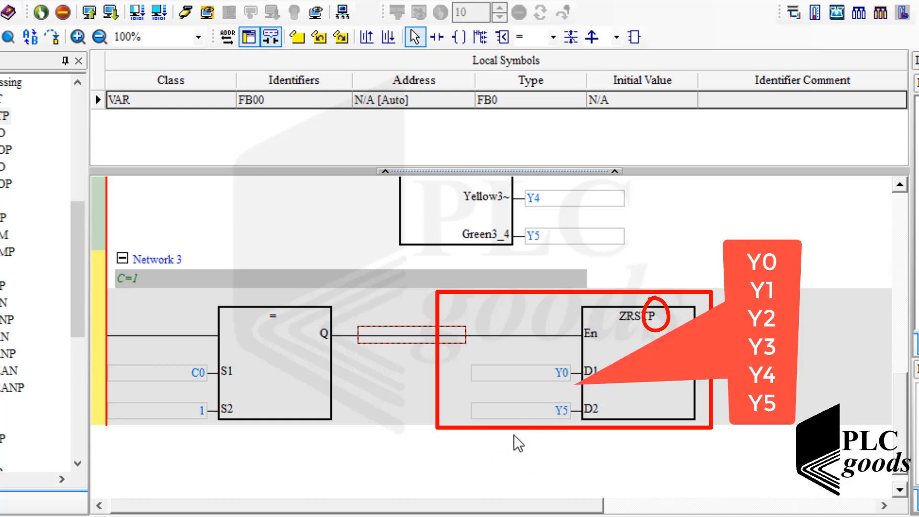
Add a parallel coil beneath the ZRSTP block, assign it to T0 and make it a Reset coil
{"action": "left_click", "coordinate": [459, 37]}
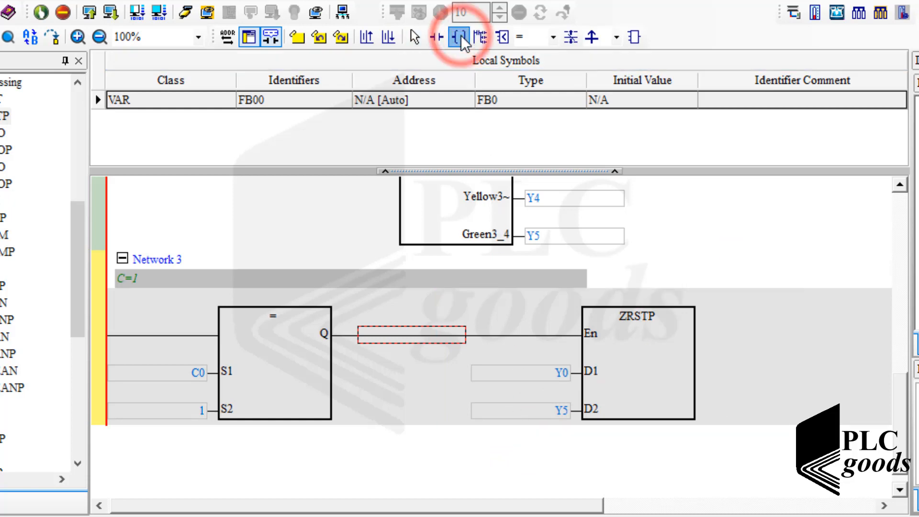
{"action": "left_click", "coordinate": [633, 418]}
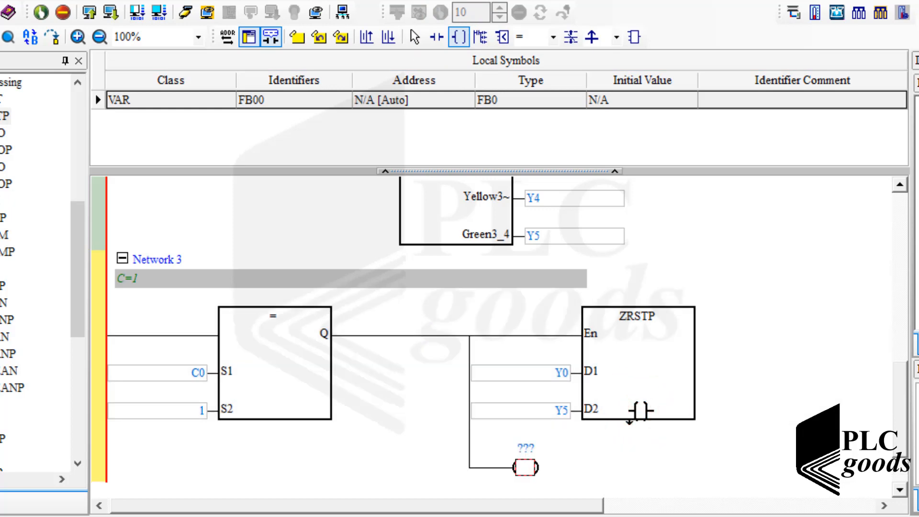
{"action": "key", "text": "Escape"}
{"action": "double_click", "coordinate": [527, 451]}
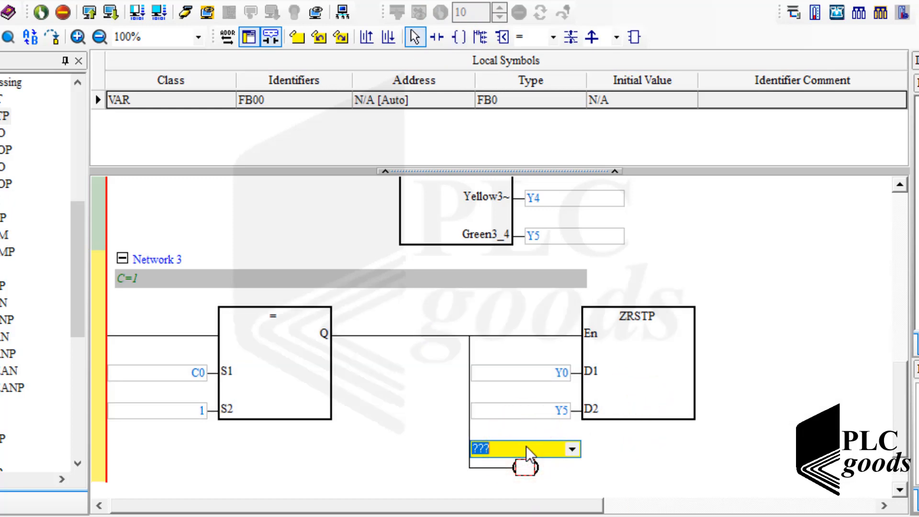
{"action": "type", "text": "t0"}
{"action": "left_click", "coordinate": [526, 469]}
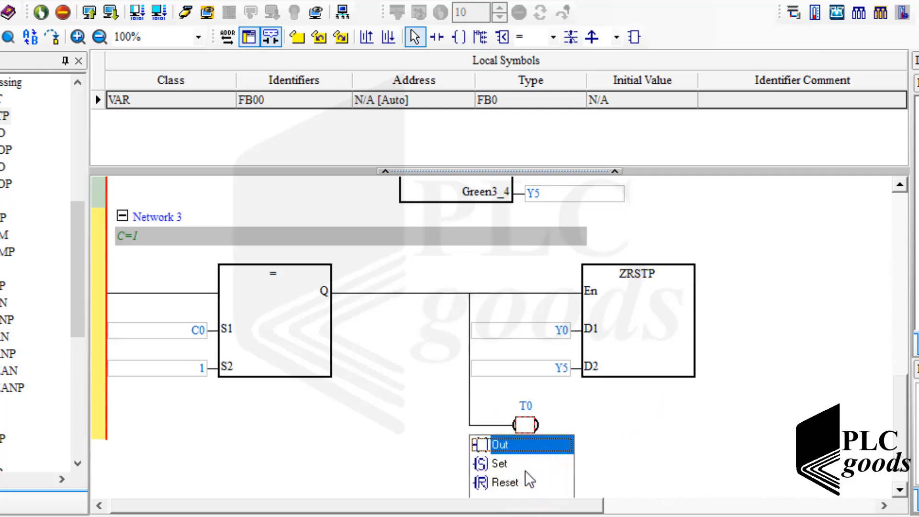
{"action": "left_click", "coordinate": [507, 483]}
{"action": "left_click", "coordinate": [506, 455]}
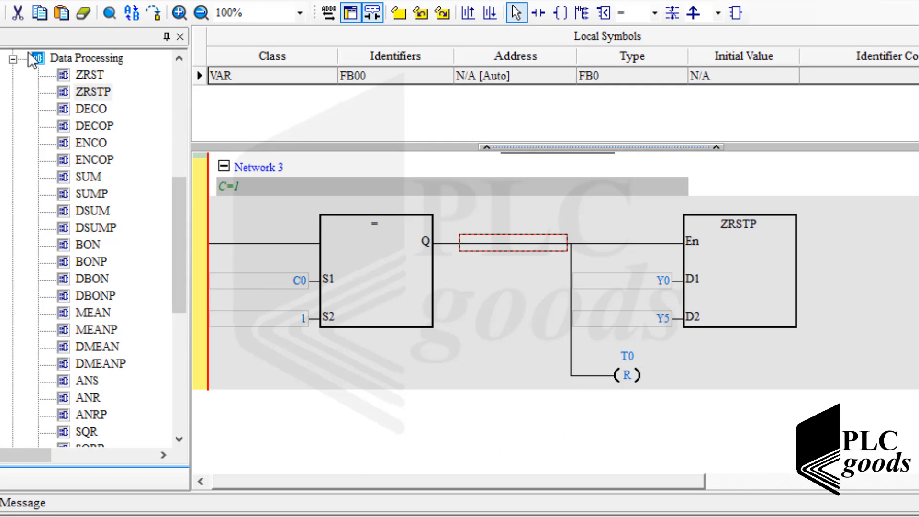
Insert two PWM instructions from the High Speed Processing APIs as parallel branches beneath the T0 reset coil
{"action": "left_click", "coordinate": [12, 60]}
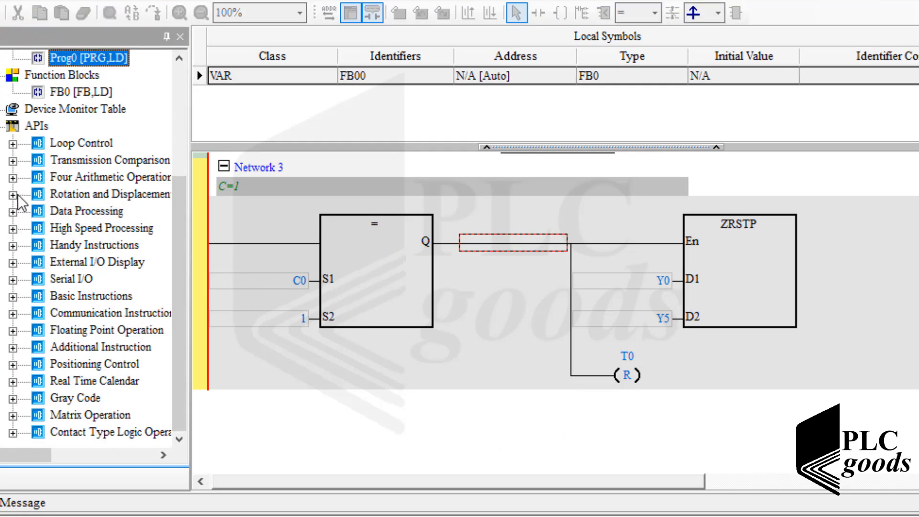
{"action": "left_click", "coordinate": [13, 229]}
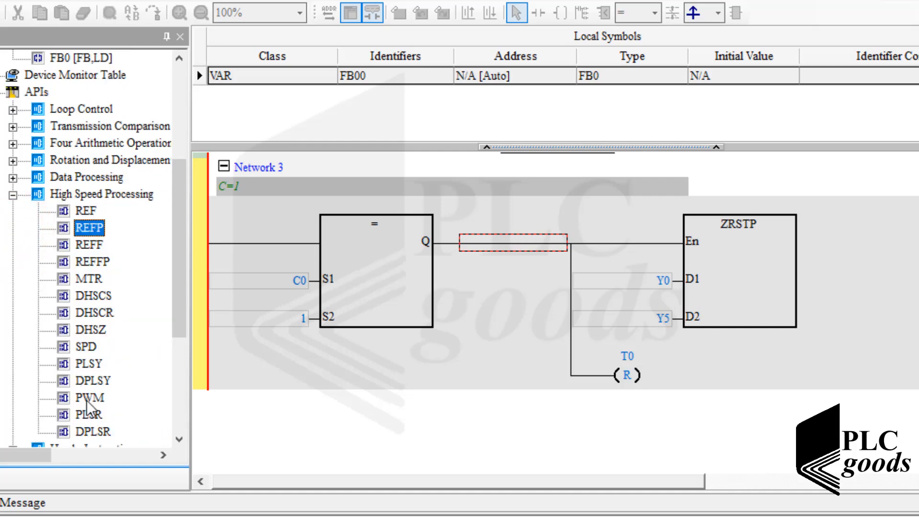
{"action": "left_click_drag", "start_coordinate": [88, 398], "coordinate": [629, 397]}
{"action": "scroll", "coordinate": [629, 397], "scroll_direction": "down", "scroll_amount": 2}
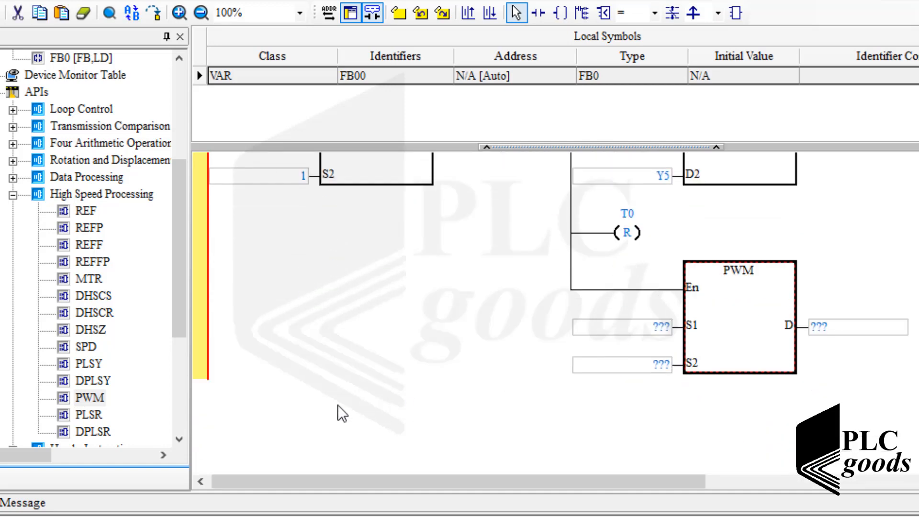
{"action": "left_click", "coordinate": [94, 401]}
{"action": "left_click_drag", "start_coordinate": [93, 402], "coordinate": [732, 378]}
{"action": "scroll", "coordinate": [630, 335], "scroll_direction": "down", "scroll_amount": 2}
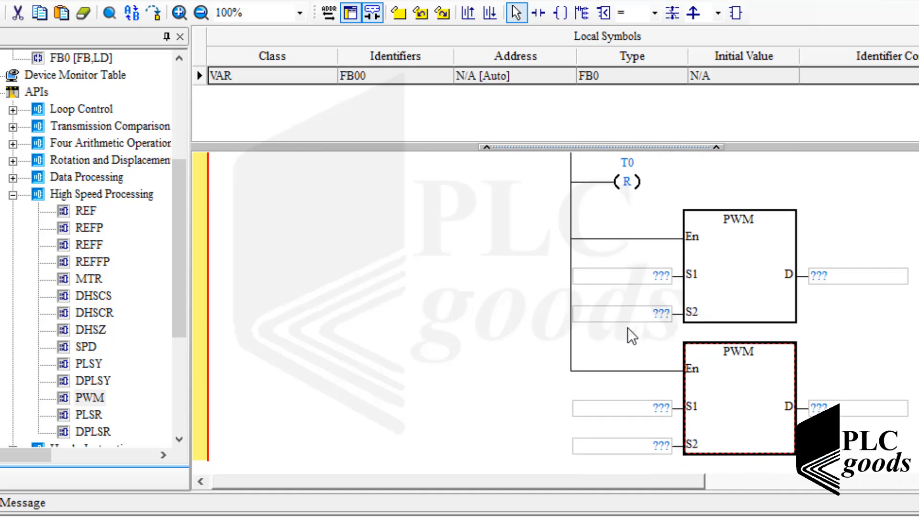
Configure the first PWM block with S1 500, S2 1000 and output D Y1
{"action": "left_click", "coordinate": [624, 251]}
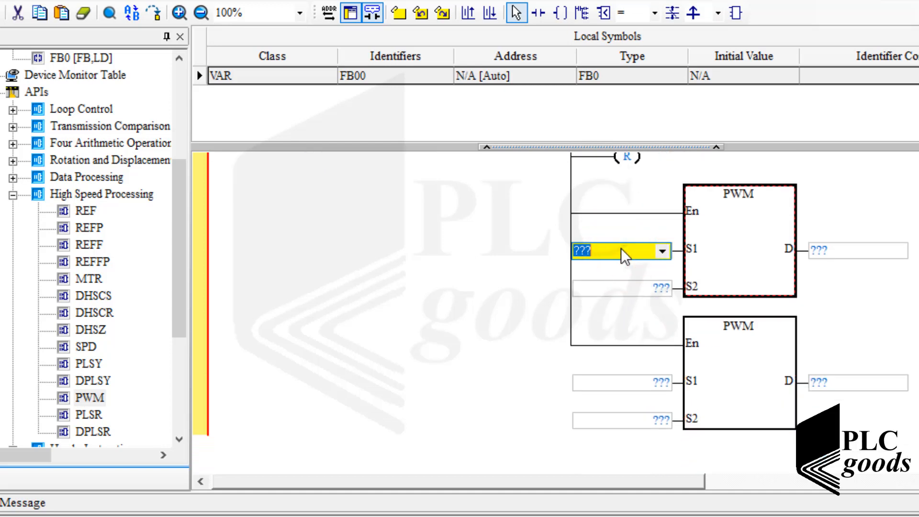
{"action": "type", "text": "500"}
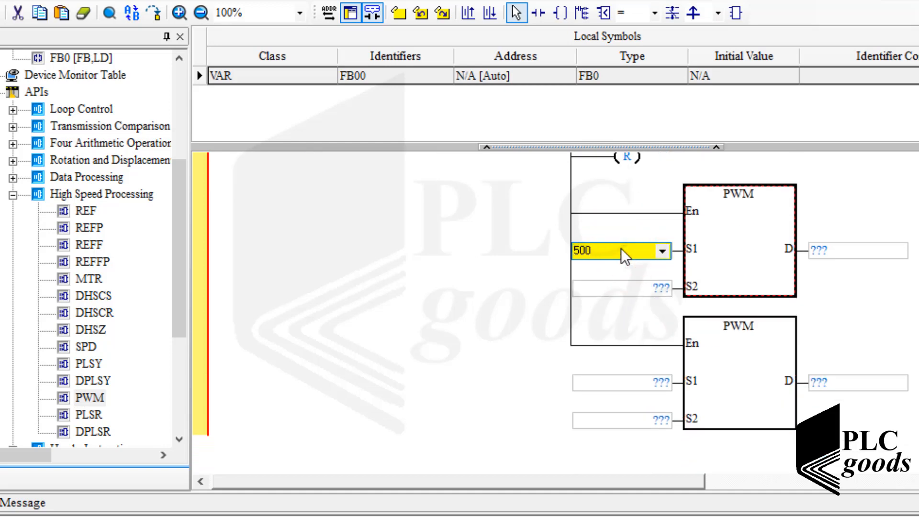
{"action": "left_click", "coordinate": [621, 290]}
{"action": "type", "text": "1000"}
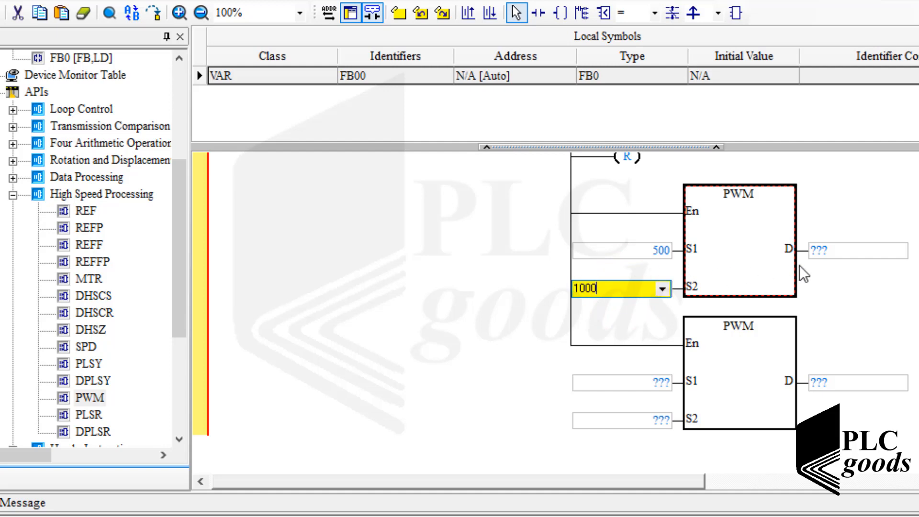
{"action": "left_click", "coordinate": [824, 251]}
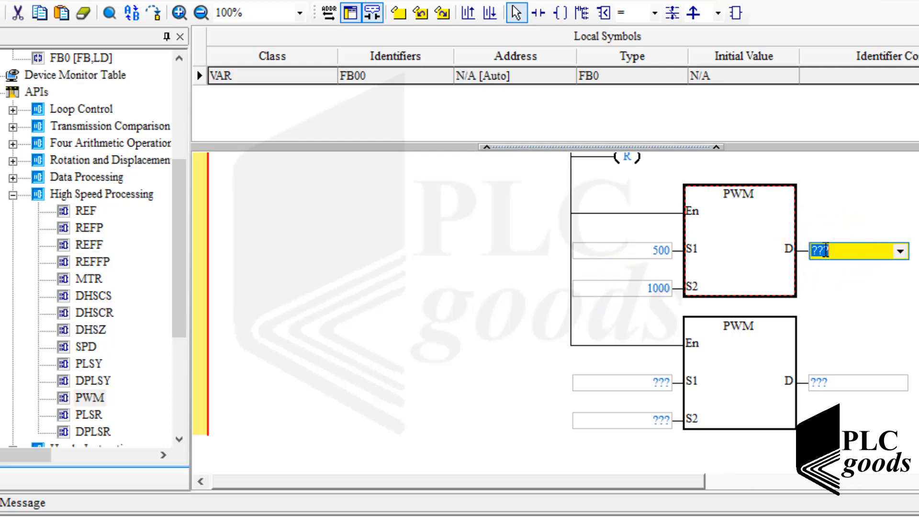
{"action": "type", "text": "y1"}
{"action": "left_click", "coordinate": [848, 298]}
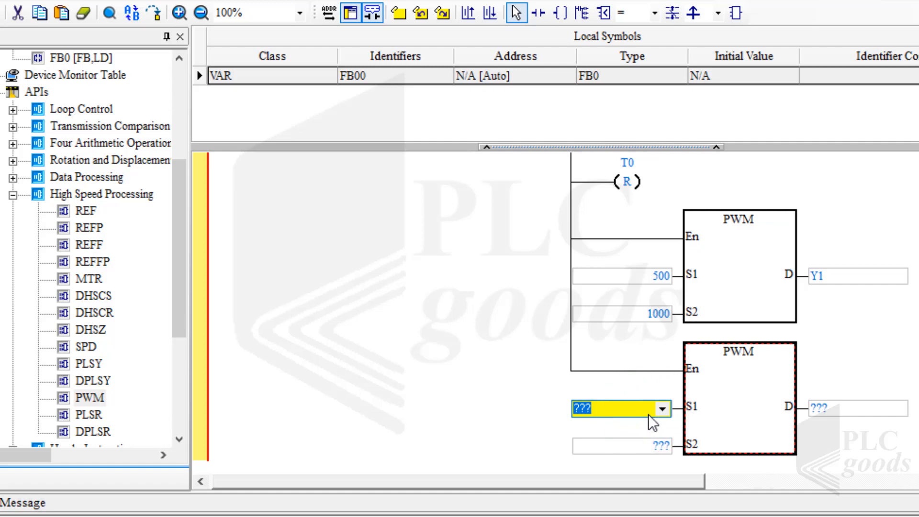
Configure the second PWM block with S1 700, S2 1000 and output D Y3
{"action": "type", "text": "700"}
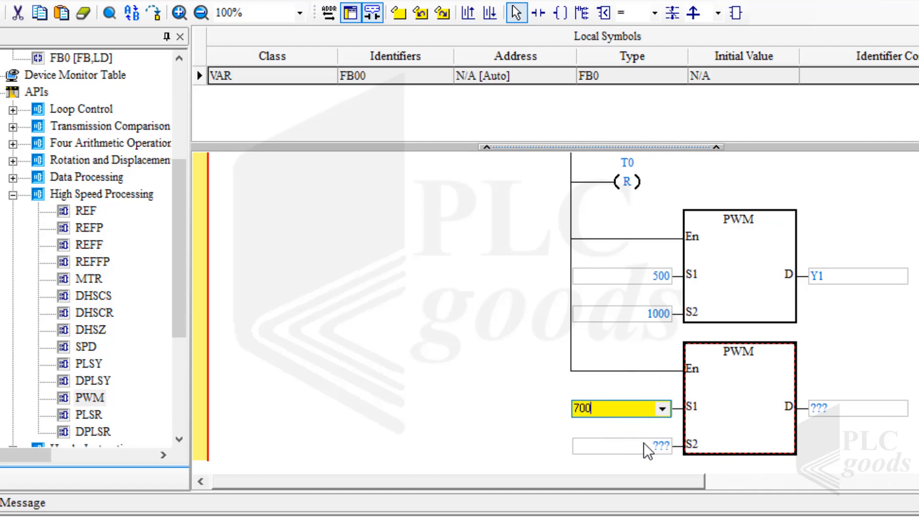
{"action": "left_click", "coordinate": [649, 453]}
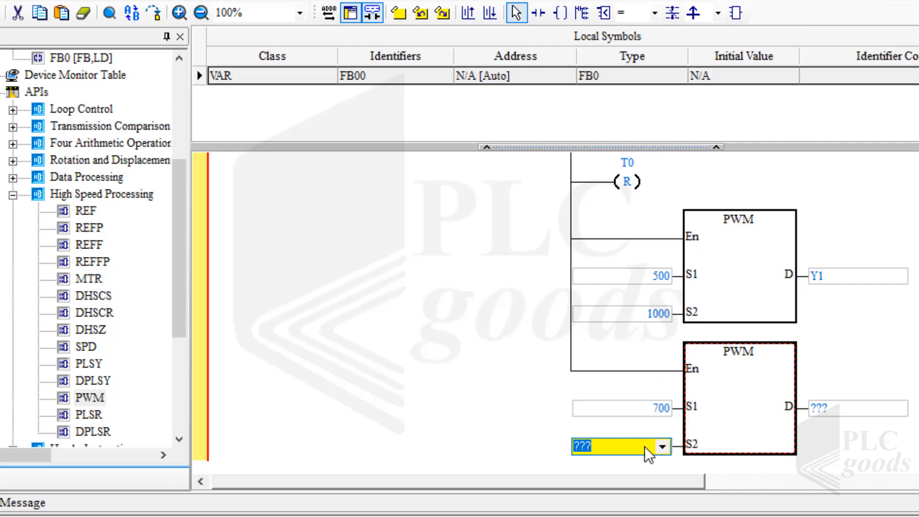
{"action": "type", "text": "1000"}
{"action": "left_click", "coordinate": [829, 416]}
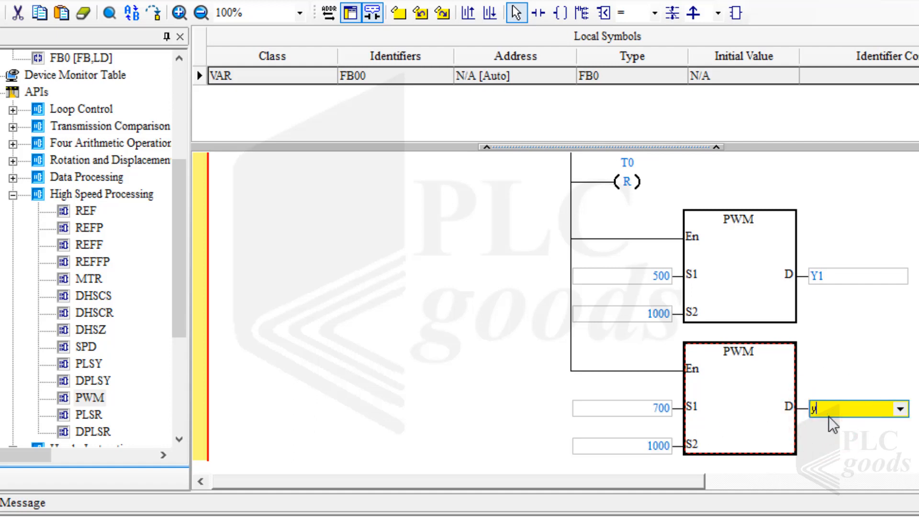
{"action": "type", "text": "y3"}
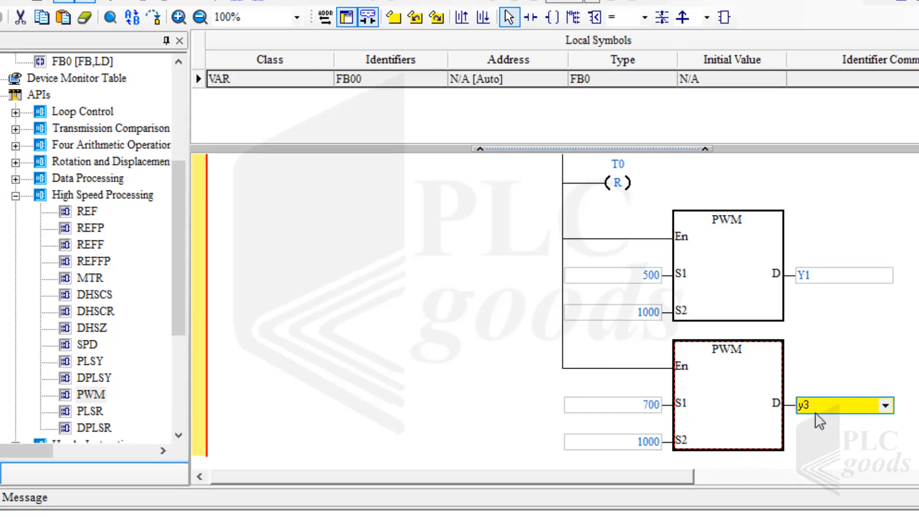
{"action": "left_click", "coordinate": [823, 432]}
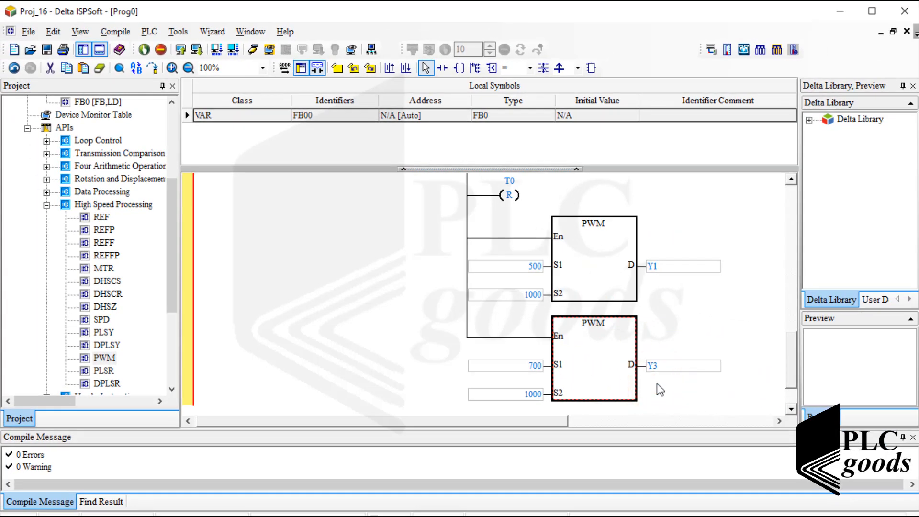
Collapse the local symbols table and review the complete Network 3 logic
{"action": "left_click", "coordinate": [579, 169]}
{"action": "scroll", "coordinate": [525, 226], "scroll_direction": "up", "scroll_amount": 4}
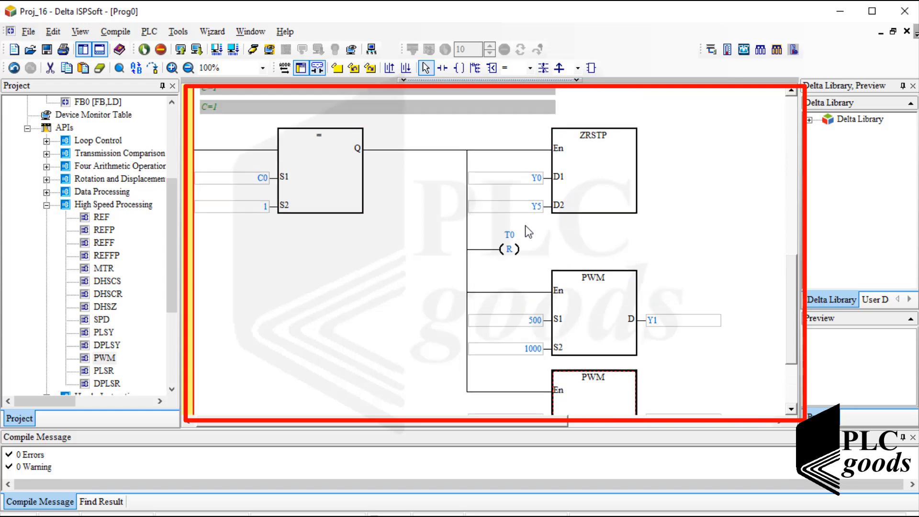
{"action": "scroll", "coordinate": [525, 226], "scroll_direction": "up", "scroll_amount": 6}
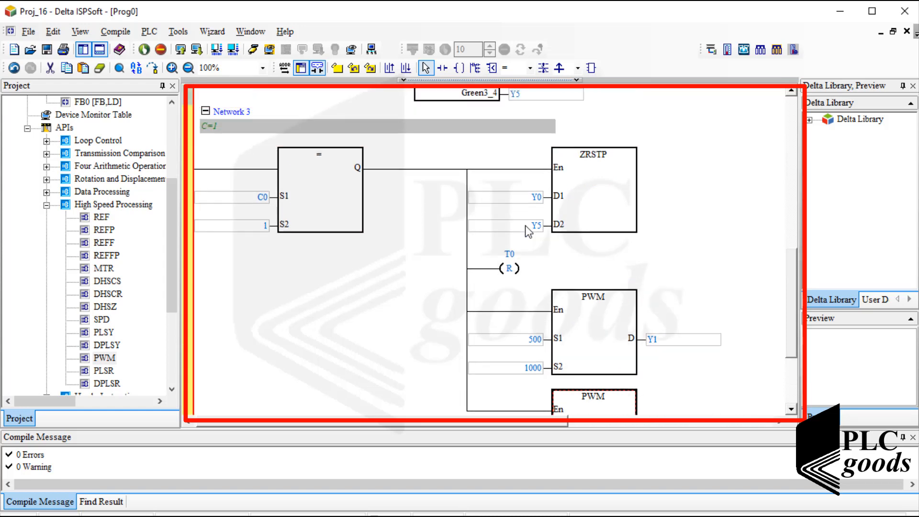
Switch to online mode, compile the program and transfer it to the PLC
{"action": "scroll", "coordinate": [526, 227], "scroll_direction": "up", "scroll_amount": 3}
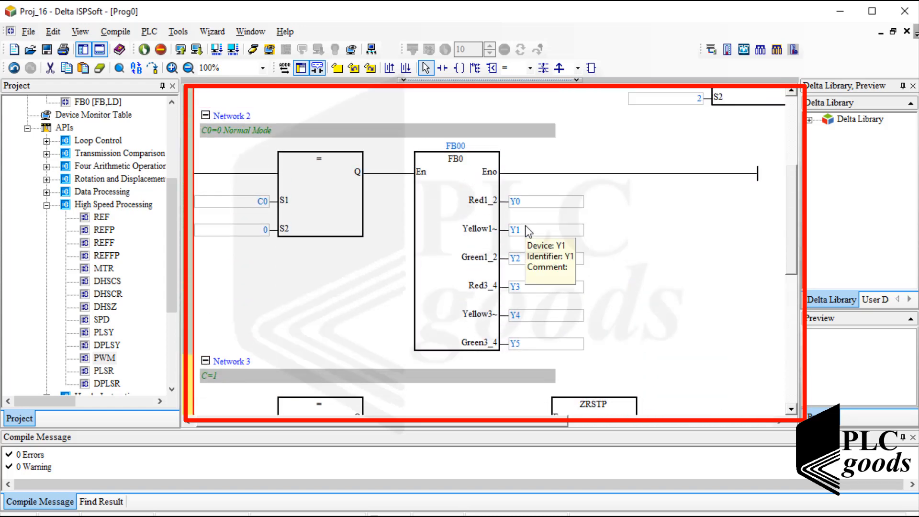
{"action": "scroll", "coordinate": [525, 225], "scroll_direction": "up", "scroll_amount": 4}
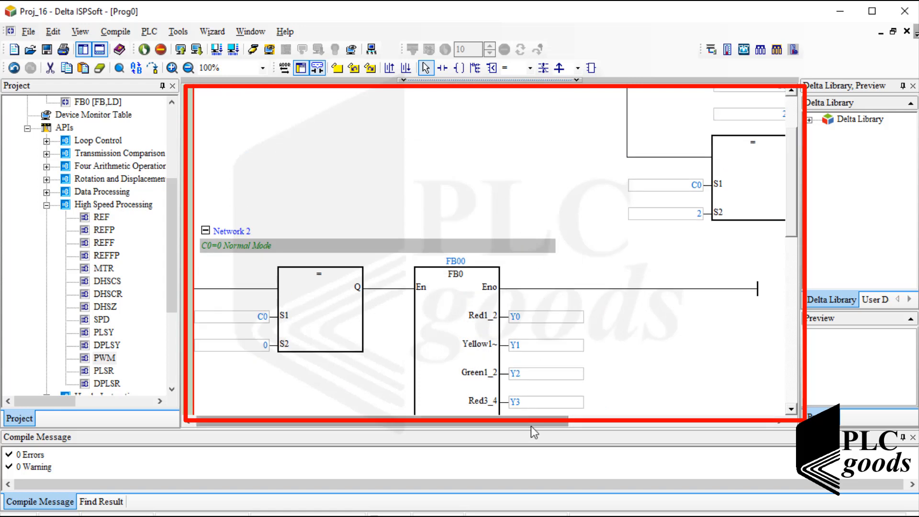
{"action": "left_click_drag", "start_coordinate": [530, 426], "coordinate": [655, 393]}
{"action": "scroll", "coordinate": [632, 312], "scroll_direction": "up", "scroll_amount": 3}
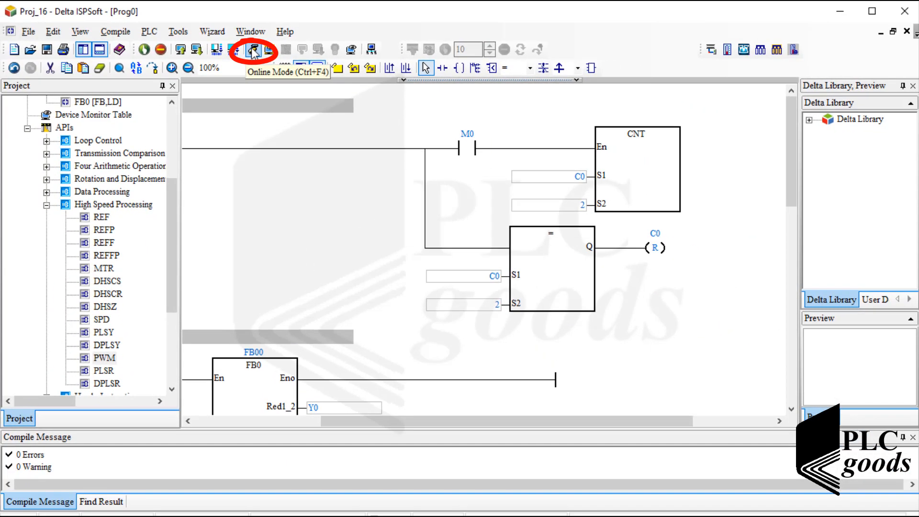
{"action": "left_click", "coordinate": [254, 51]}
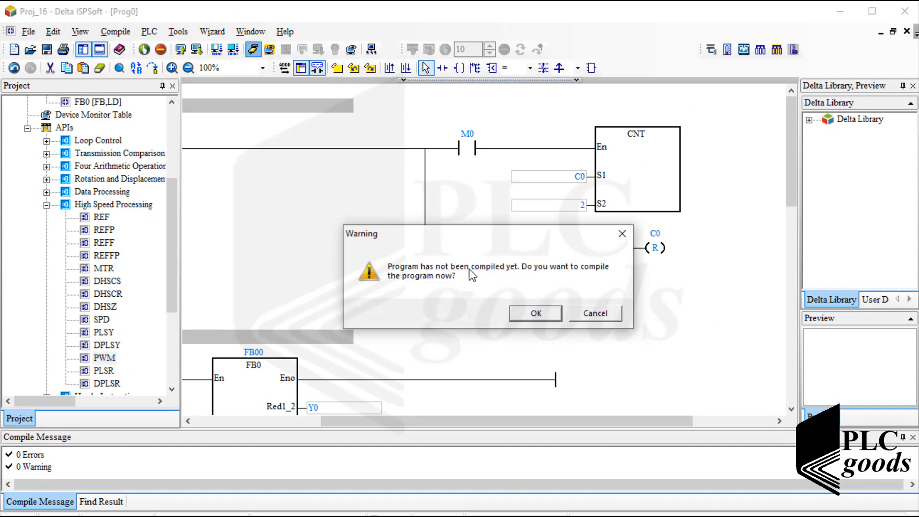
{"action": "left_click", "coordinate": [528, 316]}
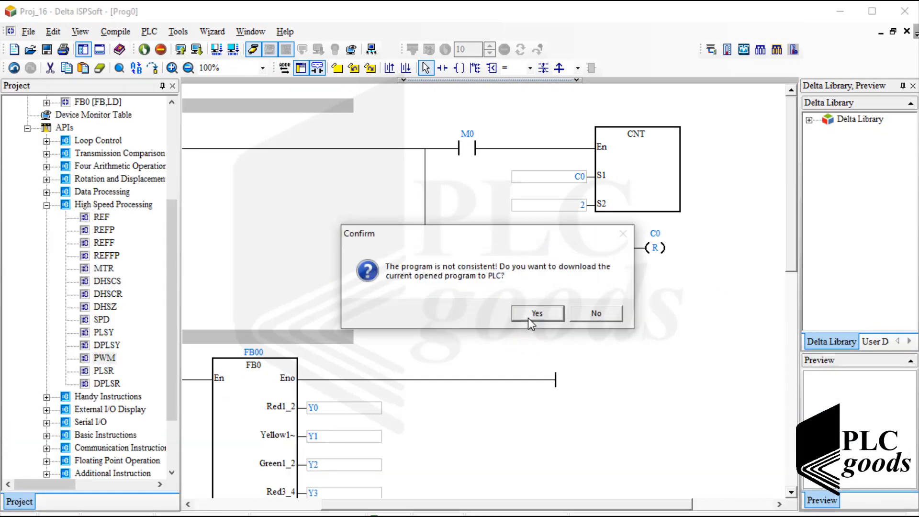
{"action": "left_click", "coordinate": [528, 314]}
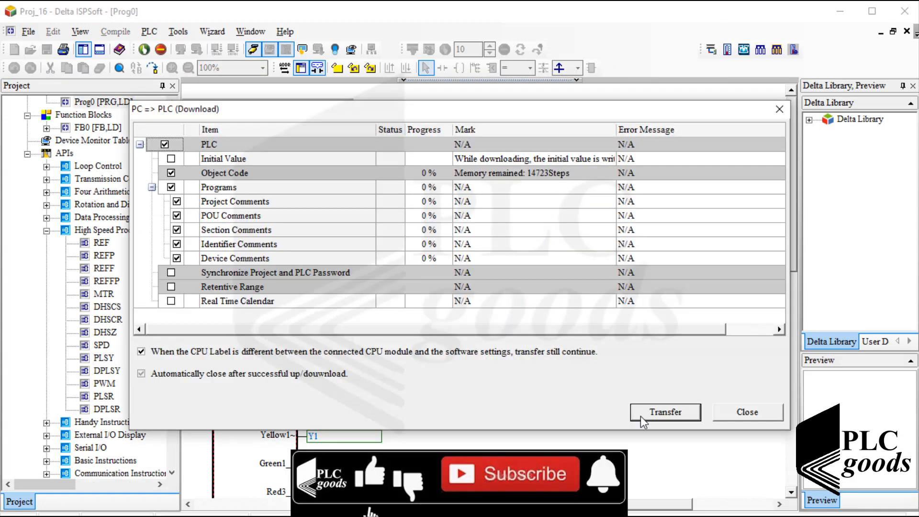
{"action": "left_click", "coordinate": [641, 416]}
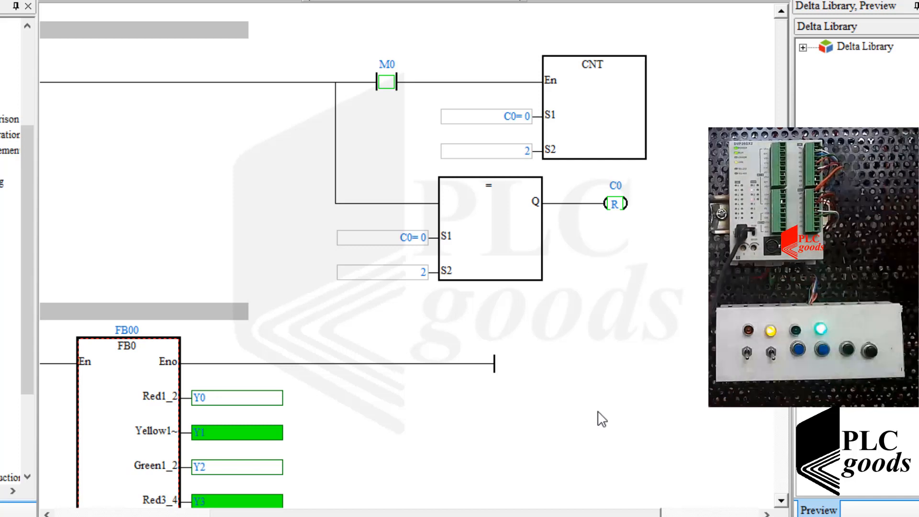
Check the FB0 outputs, set the M0 contact on, and monitor the two PWM blocks in Network 3
{"action": "scroll", "coordinate": [579, 417], "scroll_direction": "down", "scroll_amount": 3}
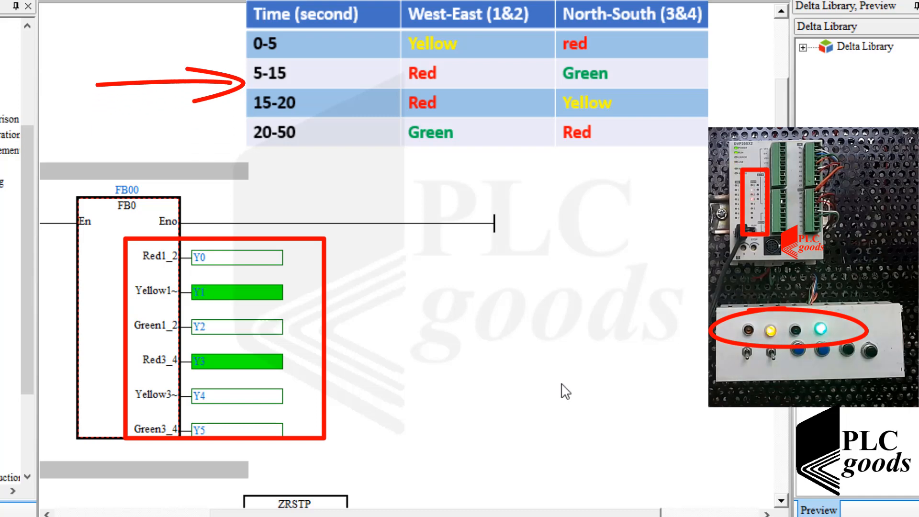
{"action": "scroll", "coordinate": [563, 390], "scroll_direction": "up", "scroll_amount": 3}
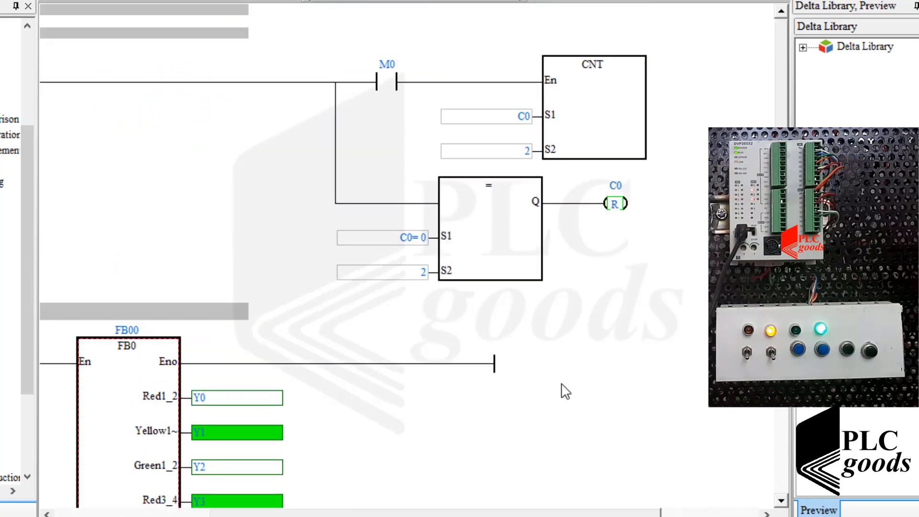
{"action": "right_click", "coordinate": [383, 83]}
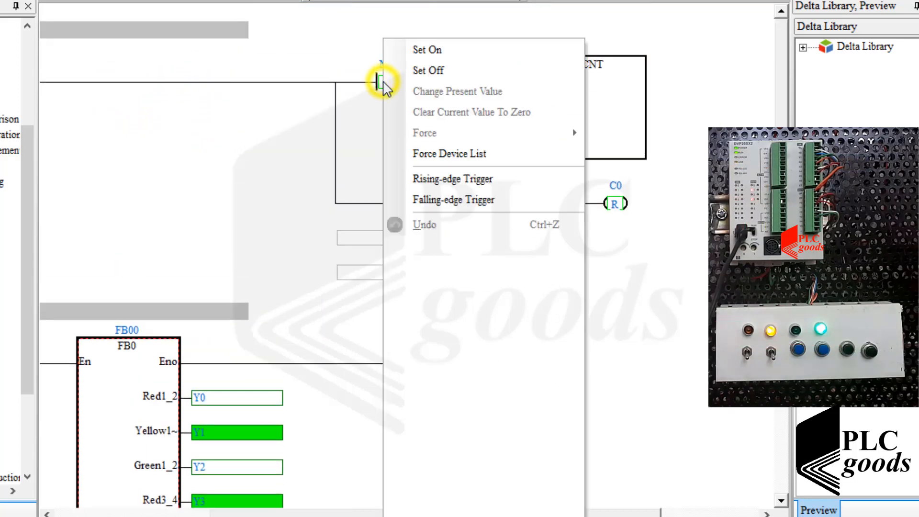
{"action": "left_click", "coordinate": [415, 52]}
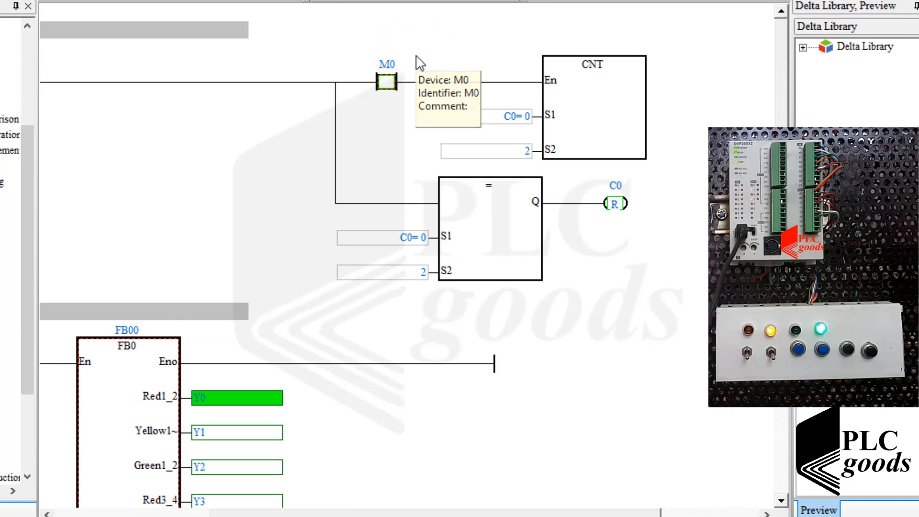
{"action": "scroll", "coordinate": [372, 244], "scroll_direction": "down", "scroll_amount": 12}
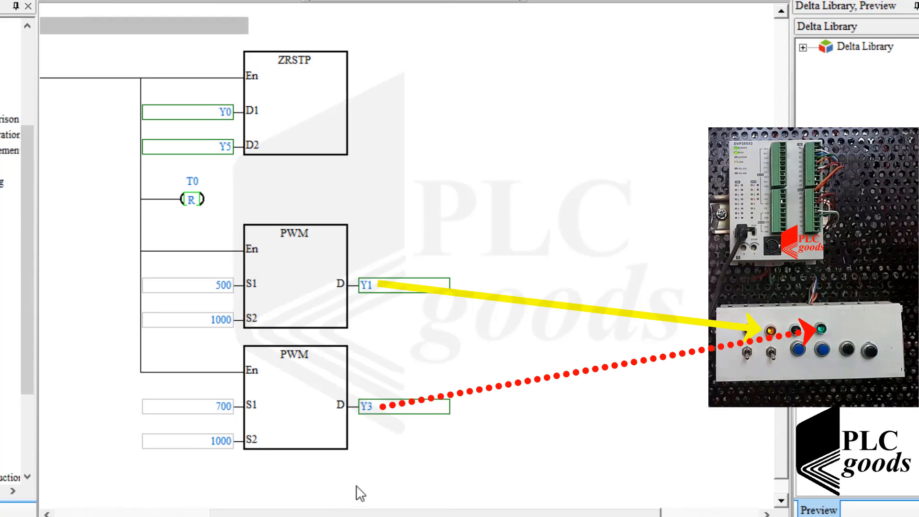
{"action": "mouse_move", "coordinate": [350, 513]}
{"action": "left_mouse_down"}
{"action": "mouse_move", "coordinate": [280, 499]}
{"action": "mouse_move", "coordinate": [216, 464]}
{"action": "left_mouse_up"}
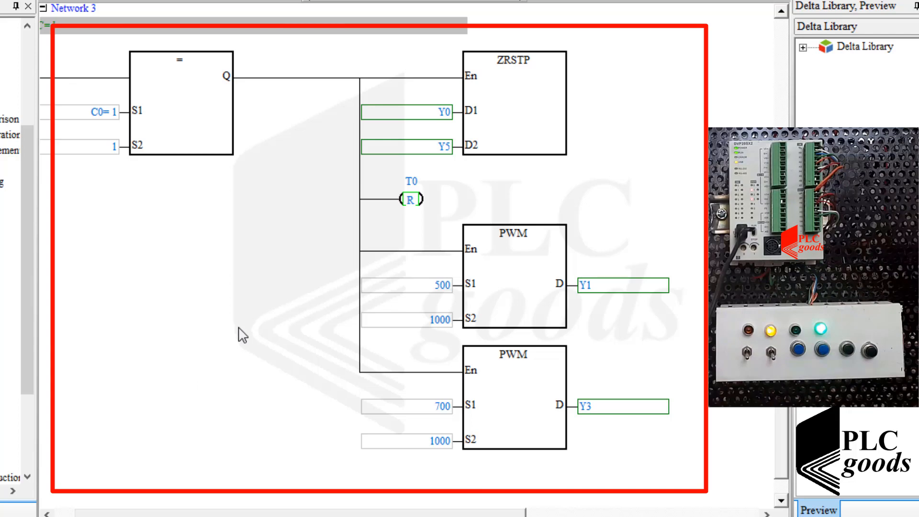
Set the M0 contact in Network 1 off
{"action": "scroll", "coordinate": [244, 336], "scroll_direction": "up", "scroll_amount": 5}
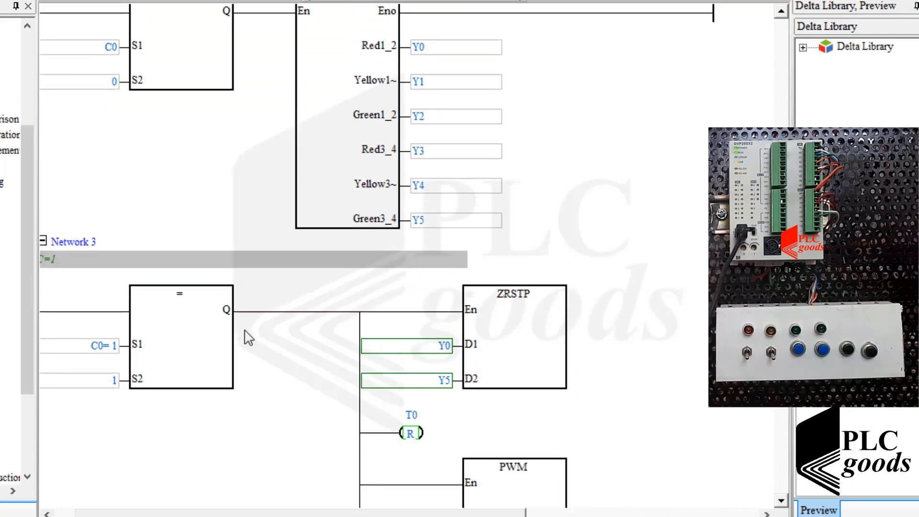
{"action": "scroll", "coordinate": [249, 337], "scroll_direction": "up", "scroll_amount": 6}
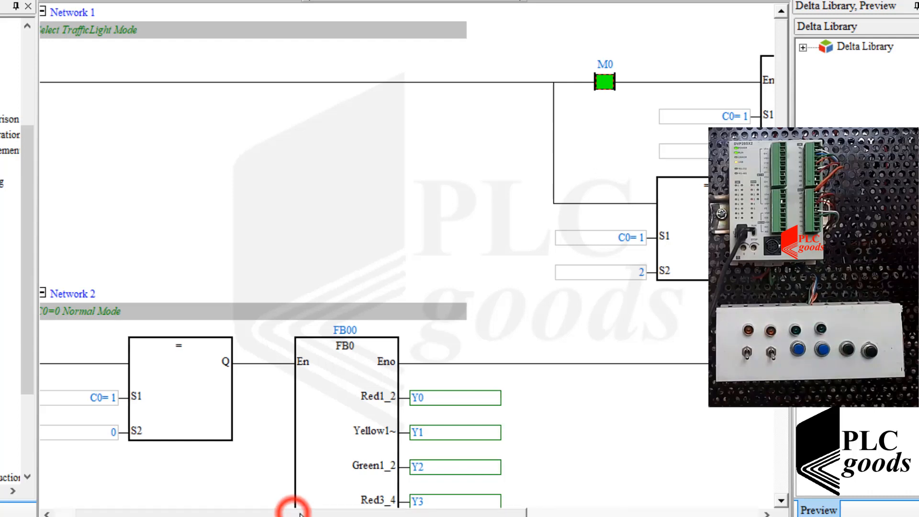
{"action": "left_click_drag", "start_coordinate": [294, 512], "coordinate": [397, 513]}
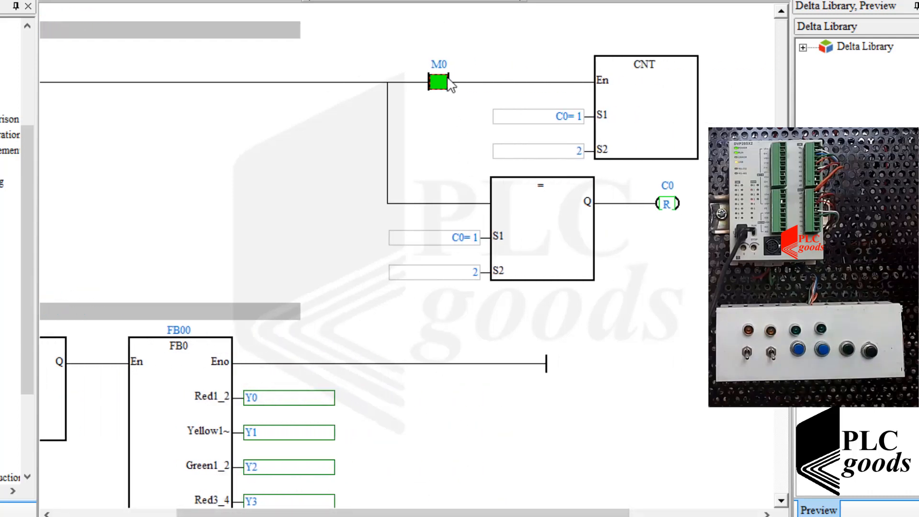
{"action": "right_click", "coordinate": [434, 85]}
{"action": "left_click", "coordinate": [471, 72]}
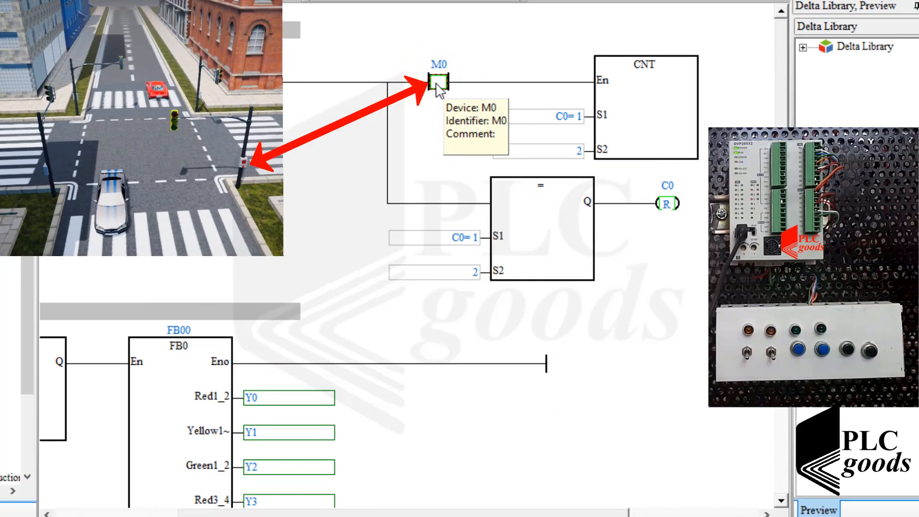
Set M0 on and off once more to advance the mode counter, and leave online mode
{"action": "right_click", "coordinate": [435, 85]}
{"action": "left_click", "coordinate": [472, 50]}
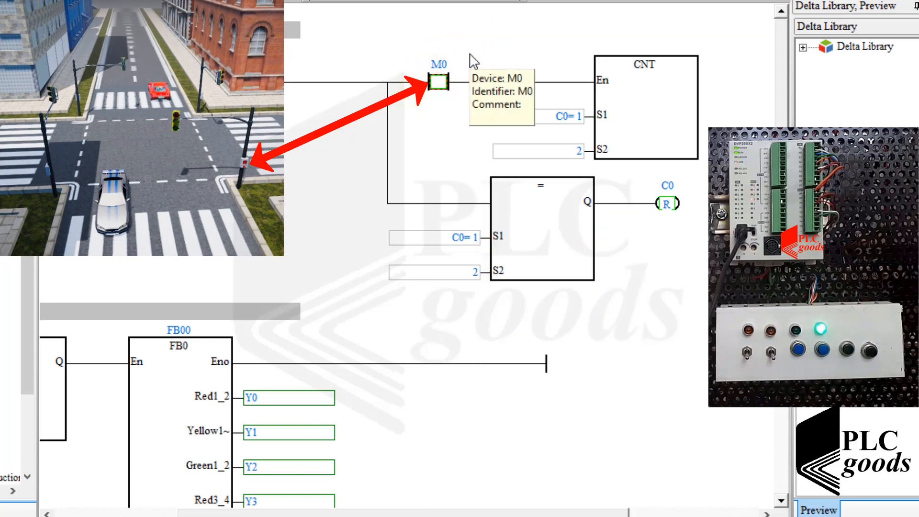
{"action": "right_click", "coordinate": [436, 83]}
{"action": "left_click", "coordinate": [470, 71]}
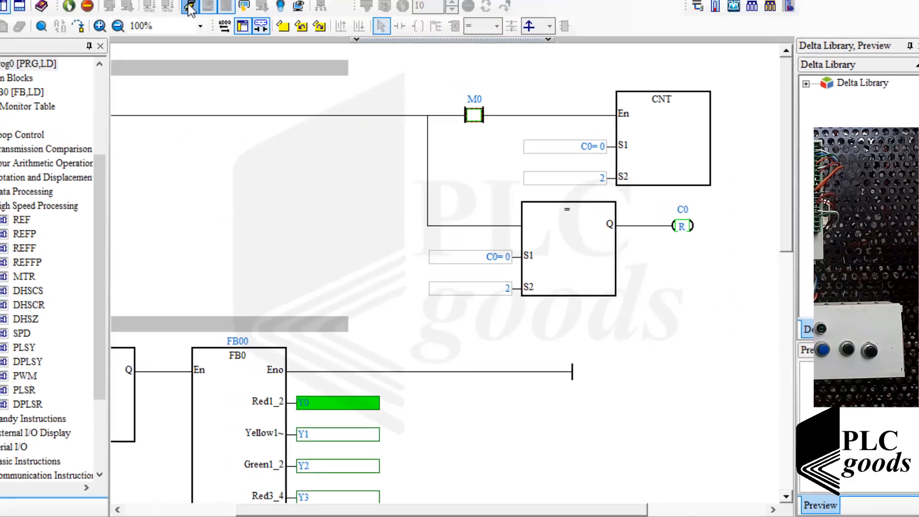
{"action": "left_click", "coordinate": [191, 9]}
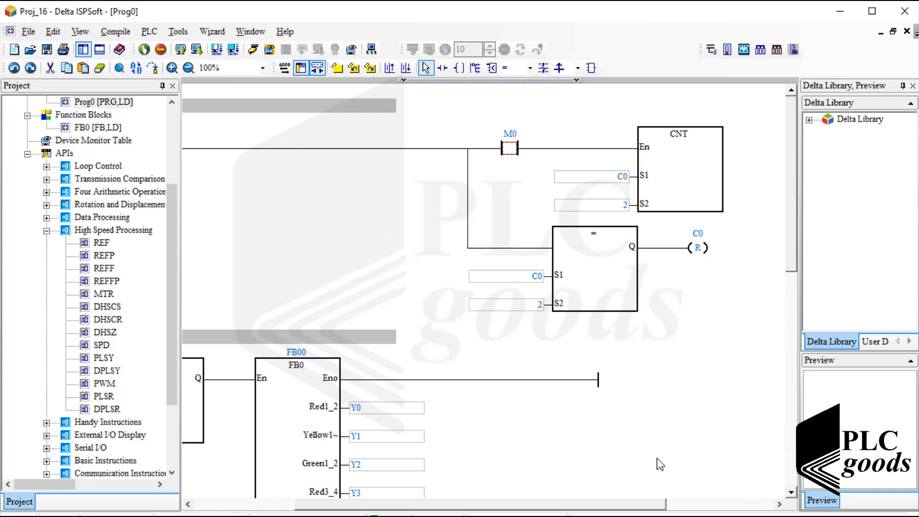
Close the COMMGR communication manager running in the background
{"action": "left_click", "coordinate": [813, 510]}
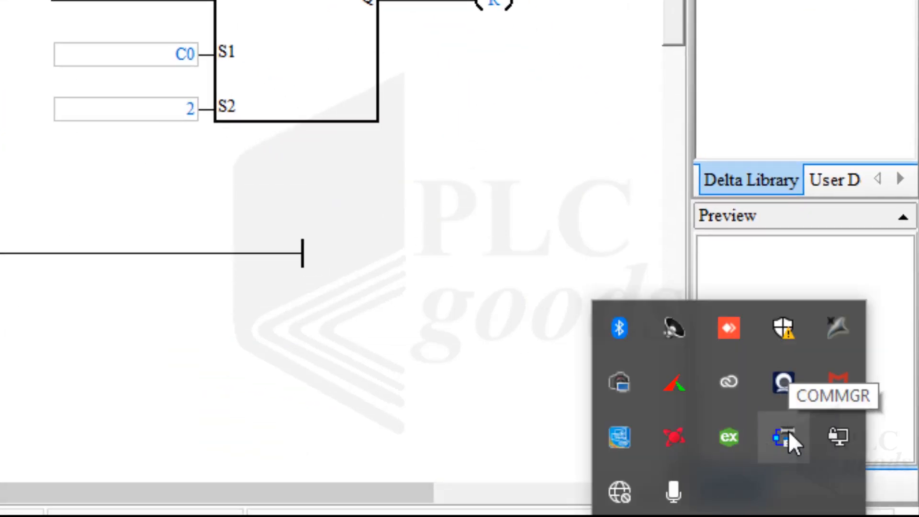
{"action": "right_click", "coordinate": [785, 437]}
{"action": "left_click", "coordinate": [805, 475]}
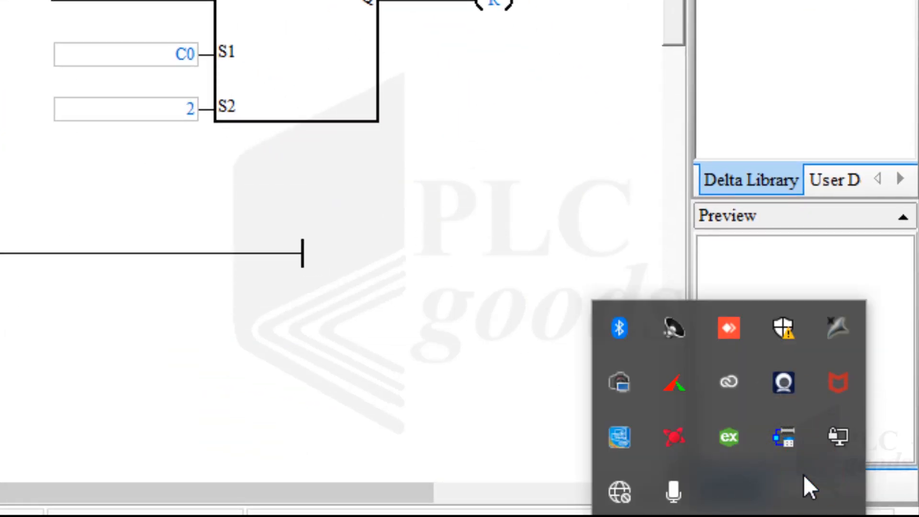
{"action": "right_click", "coordinate": [781, 438]}
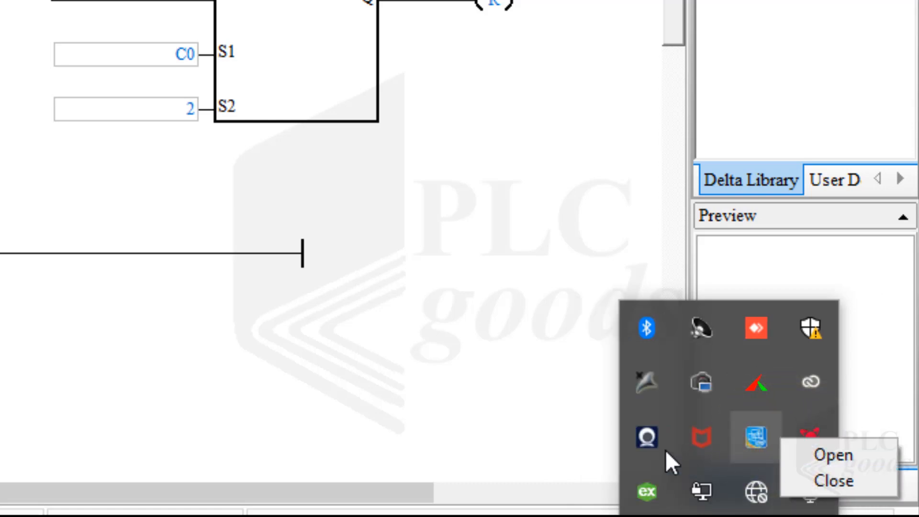
{"action": "left_click", "coordinate": [602, 455]}
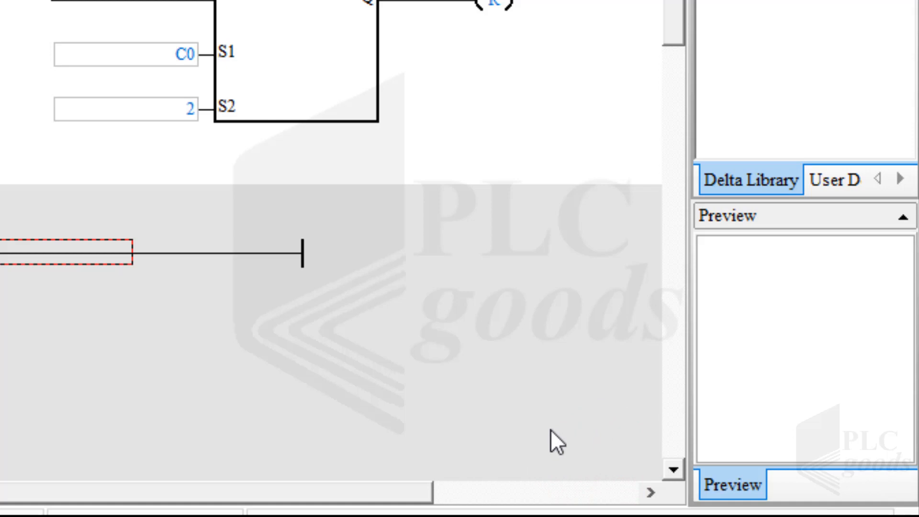
Switch to the KEPServerEX 6 Configuration
{"action": "left_click", "coordinate": [728, 514]}
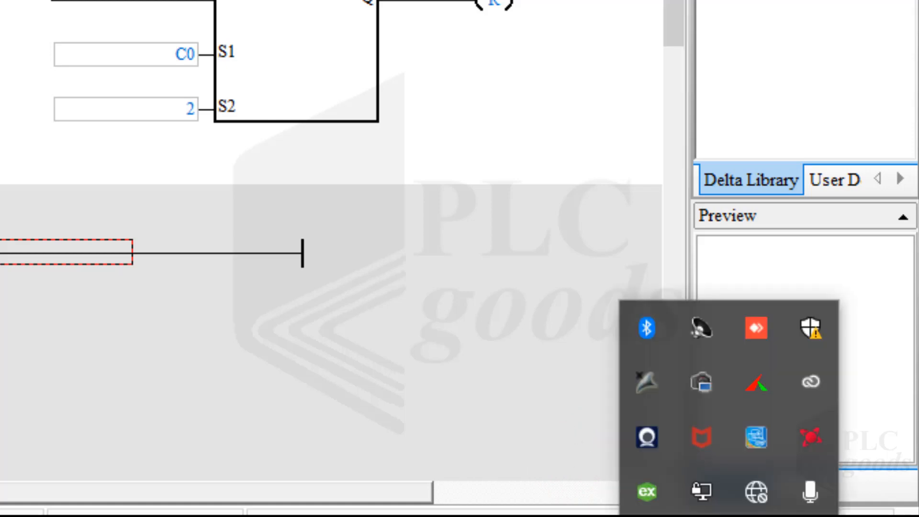
{"action": "right_click", "coordinate": [634, 487]}
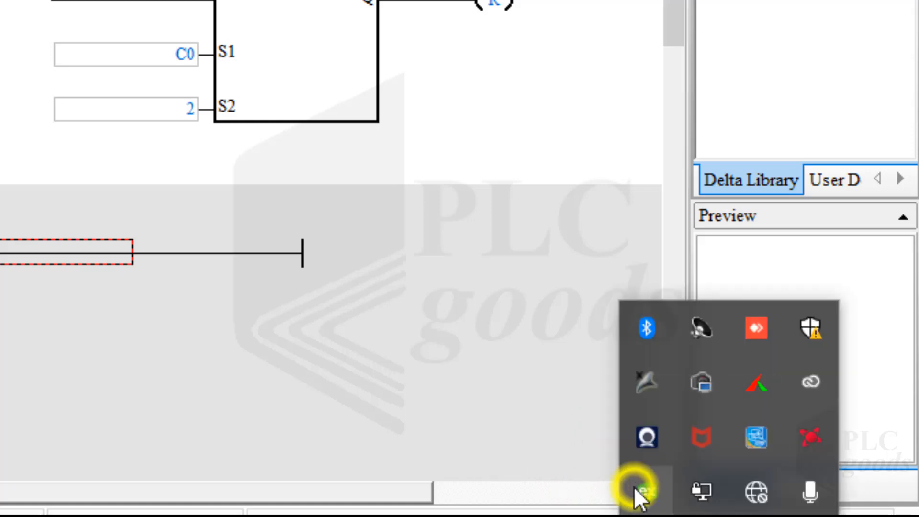
{"action": "left_click", "coordinate": [792, 46]}
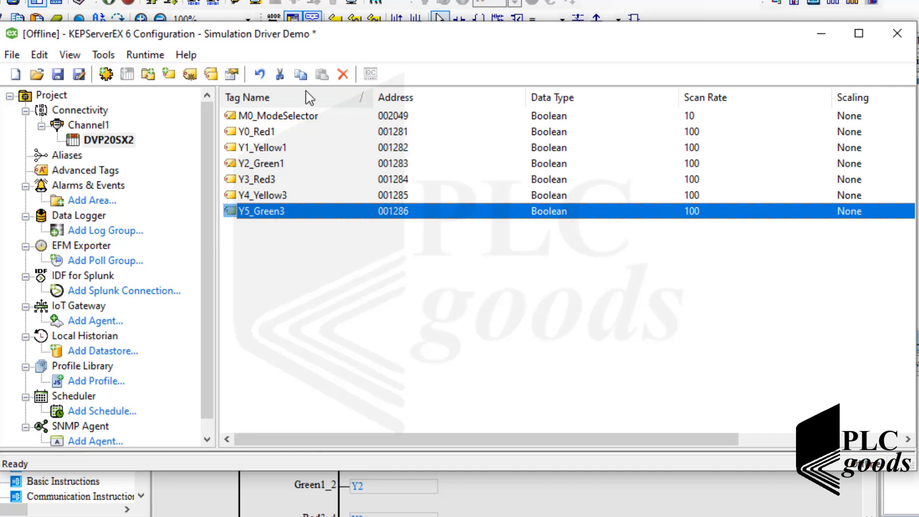
Review the connectivity settings of Channel1 and the tag list of its DVP20SX2 device, including M0_ModeSelector
{"action": "left_click", "coordinate": [72, 111]}
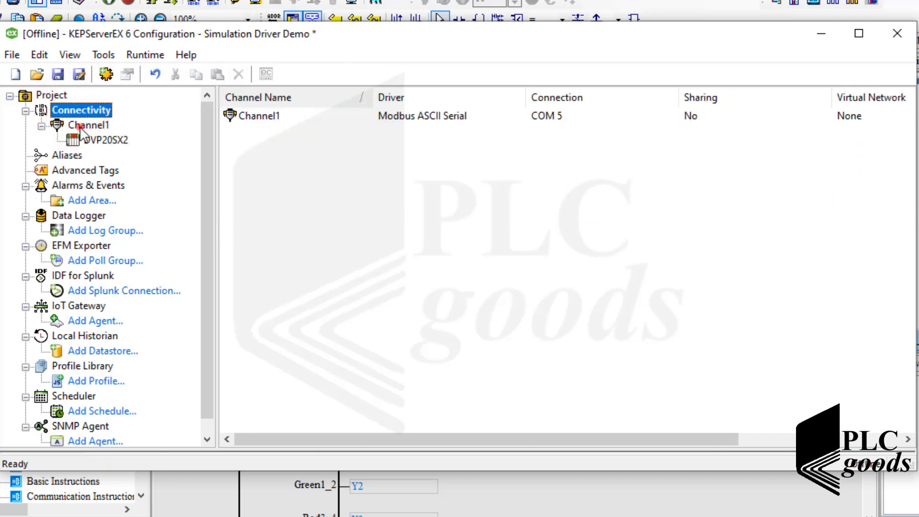
{"action": "left_click", "coordinate": [89, 125]}
{"action": "left_click", "coordinate": [108, 140]}
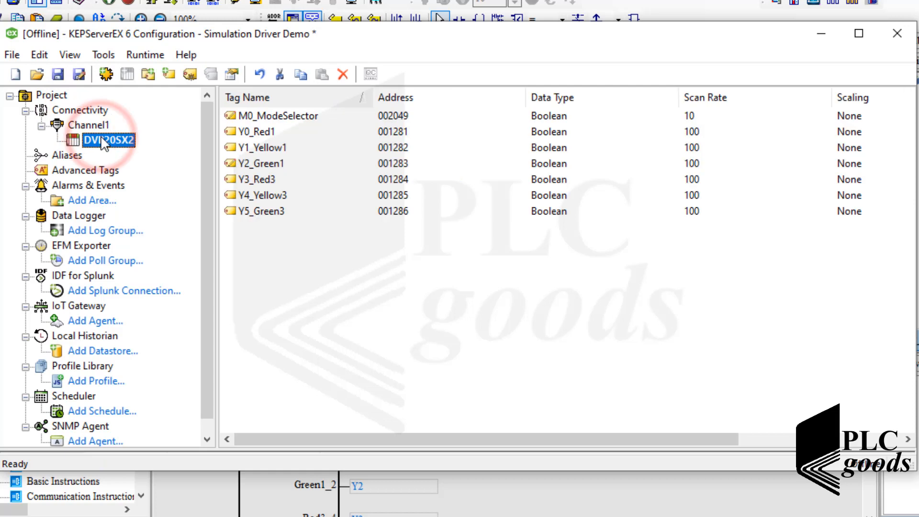
{"action": "left_click", "coordinate": [270, 118]}
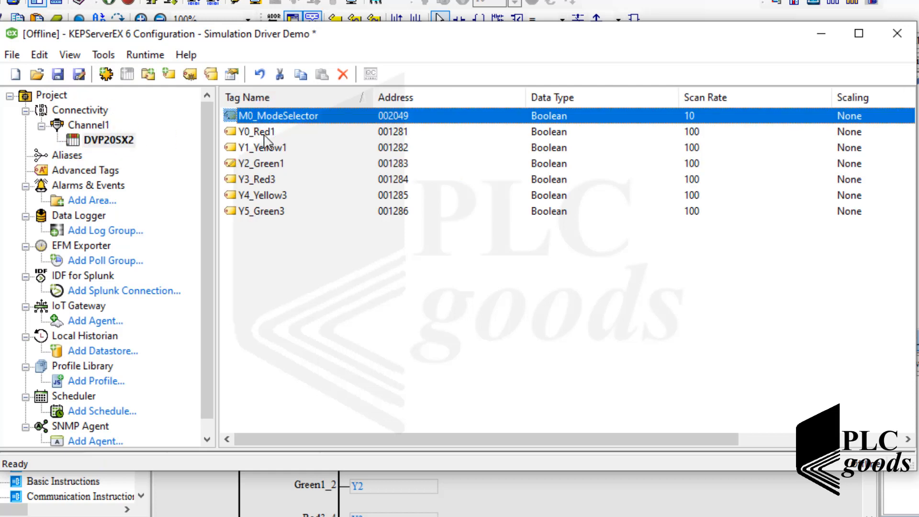
Duplicate the Y0_Red1 tag within the DVP20SX2 device and compare the addresses of both tags
{"action": "left_click", "coordinate": [267, 133]}
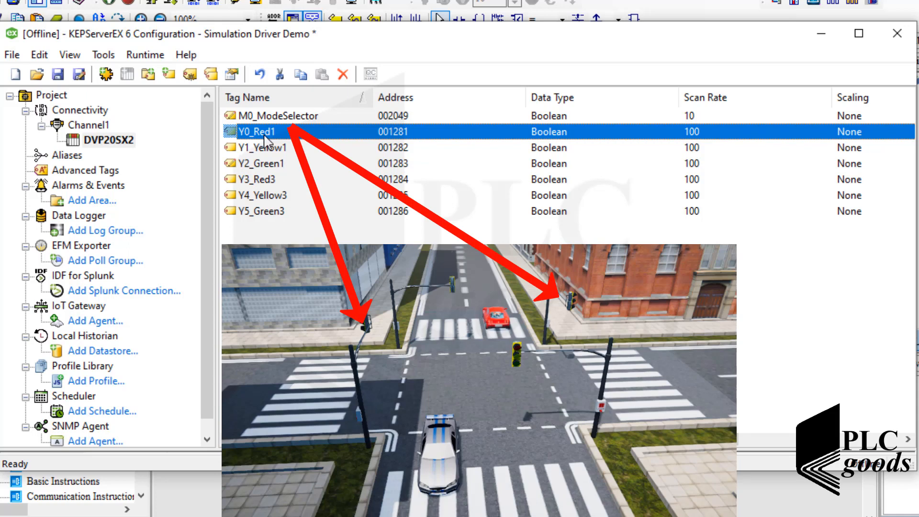
{"action": "right_click", "coordinate": [264, 132]}
{"action": "left_click", "coordinate": [306, 186]}
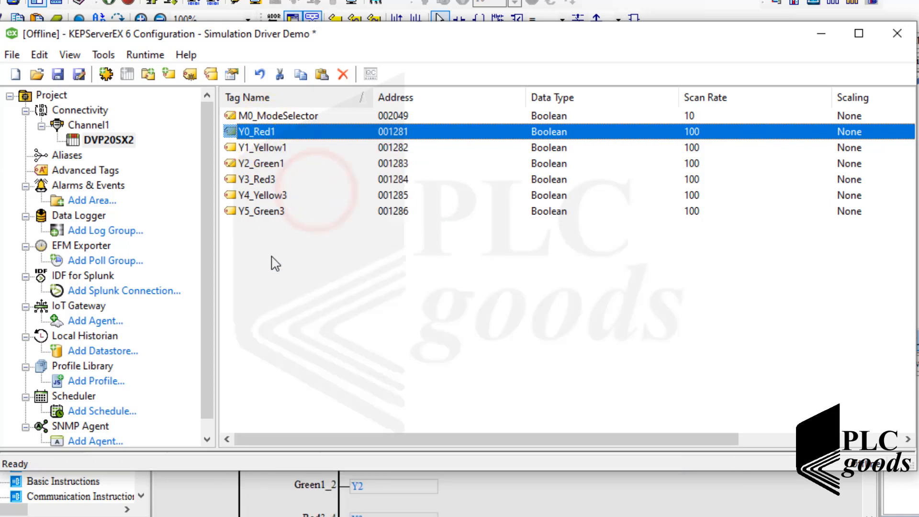
{"action": "right_click", "coordinate": [276, 262]}
{"action": "left_click", "coordinate": [345, 296]}
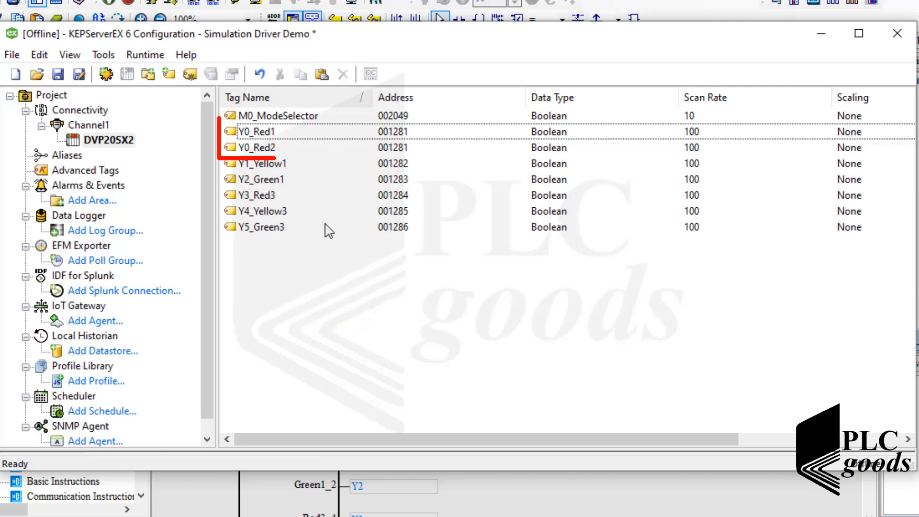
{"action": "left_click", "coordinate": [263, 148]}
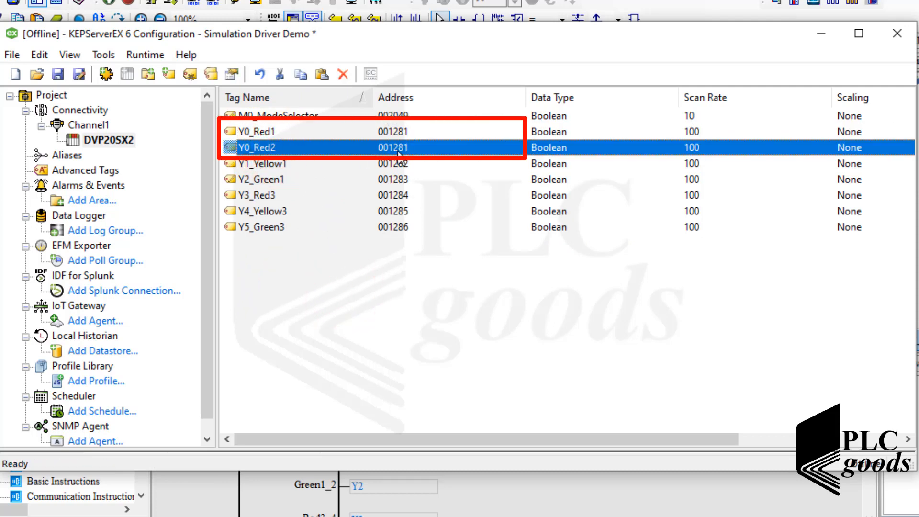
{"action": "left_click", "coordinate": [392, 132]}
{"action": "left_click", "coordinate": [403, 148]}
Duplicate the tags Y1_Yellow1 through Y5_Green3 within the DVP20SX2 device and compare Y1_Yellow1 with its copy
{"action": "left_click_drag", "start_coordinate": [300, 253], "coordinate": [251, 166]}
{"action": "right_click", "coordinate": [251, 165]}
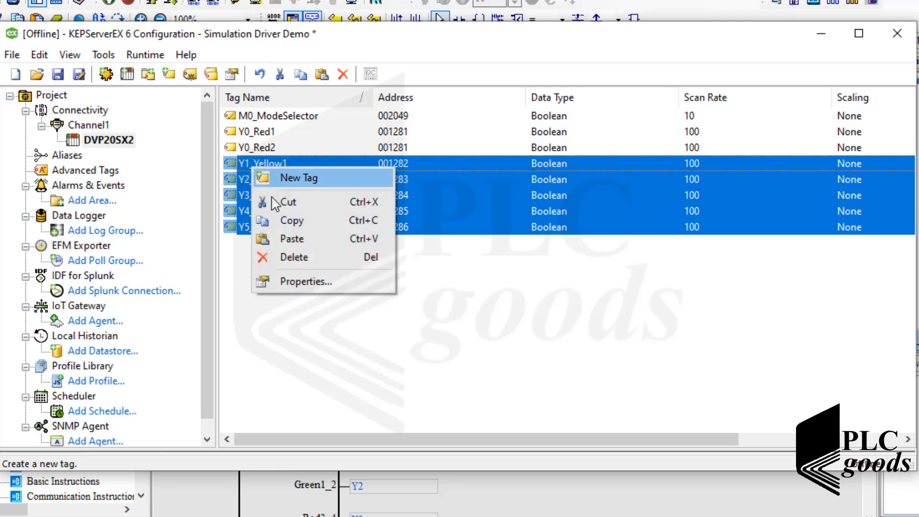
{"action": "left_click", "coordinate": [293, 220]}
{"action": "right_click", "coordinate": [283, 277]}
{"action": "left_click", "coordinate": [350, 305]}
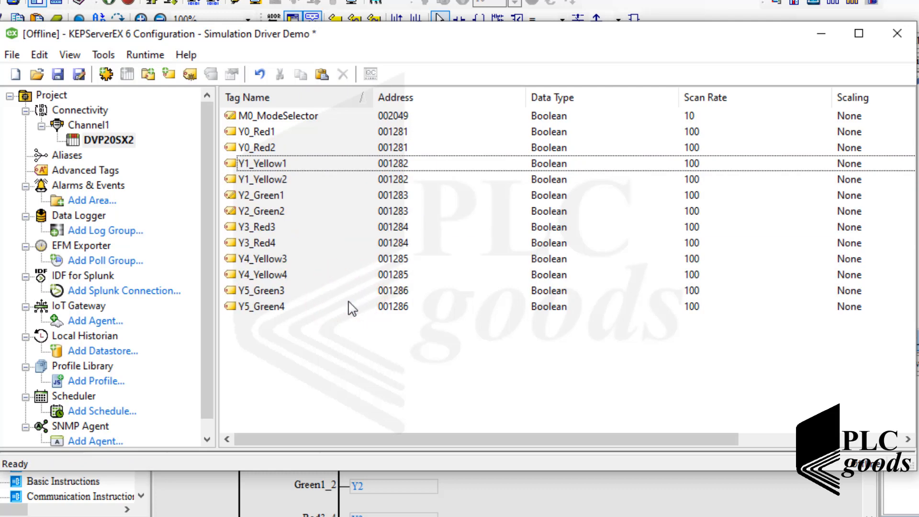
{"action": "left_click", "coordinate": [272, 163]}
{"action": "left_click", "coordinate": [277, 179]}
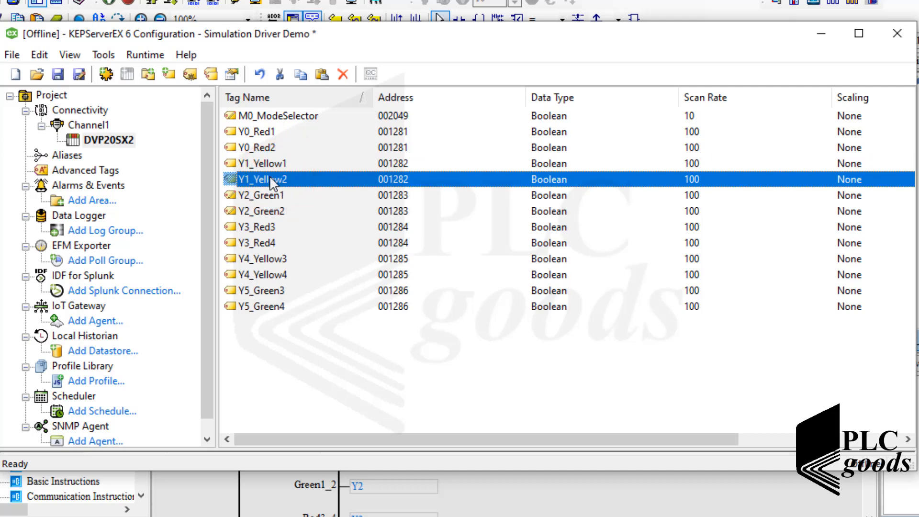
Connect the configuration to the runtime and update the runtime with the loaded project
{"action": "left_click", "coordinate": [145, 55]}
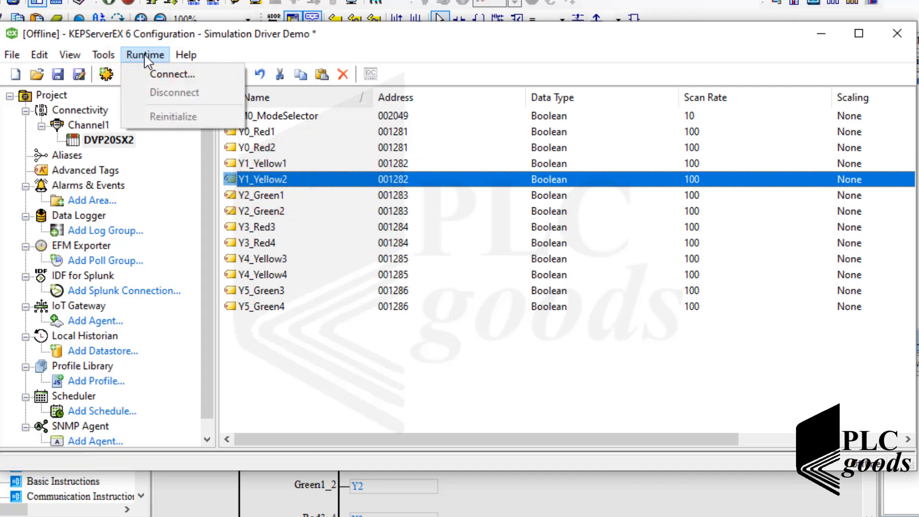
{"action": "left_click", "coordinate": [163, 74]}
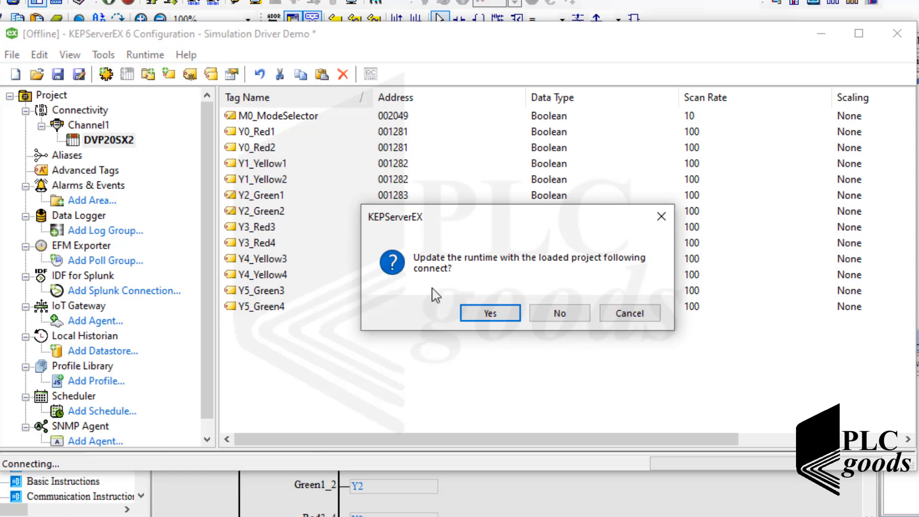
{"action": "left_click", "coordinate": [479, 314]}
{"action": "left_click", "coordinate": [502, 314]}
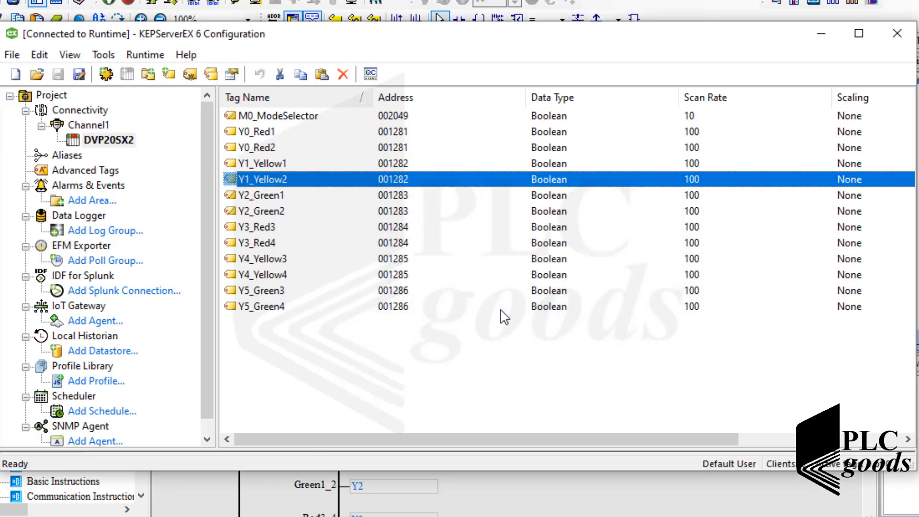
Launch OPC Quick Client and monitor the live values and quality of the Channel1.DVP20SX2 tags
{"action": "left_click", "coordinate": [372, 75]}
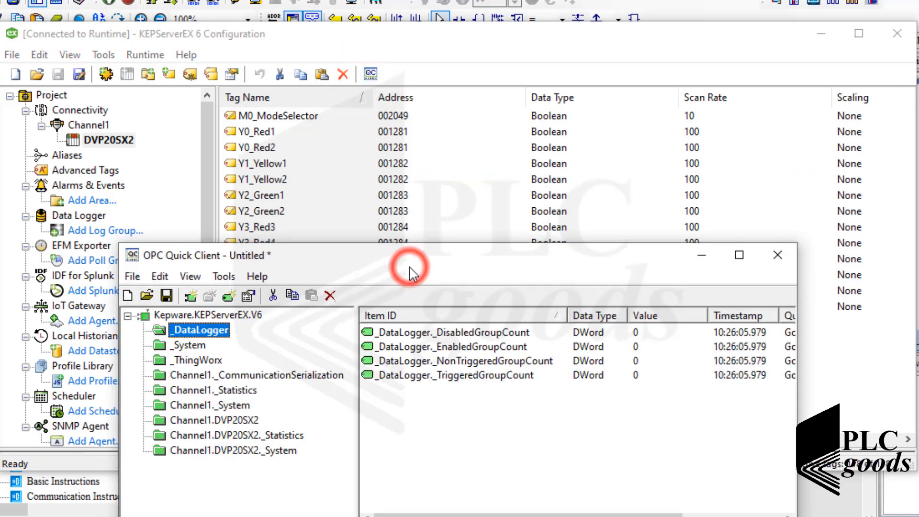
{"action": "left_click_drag", "start_coordinate": [410, 265], "coordinate": [411, 257]}
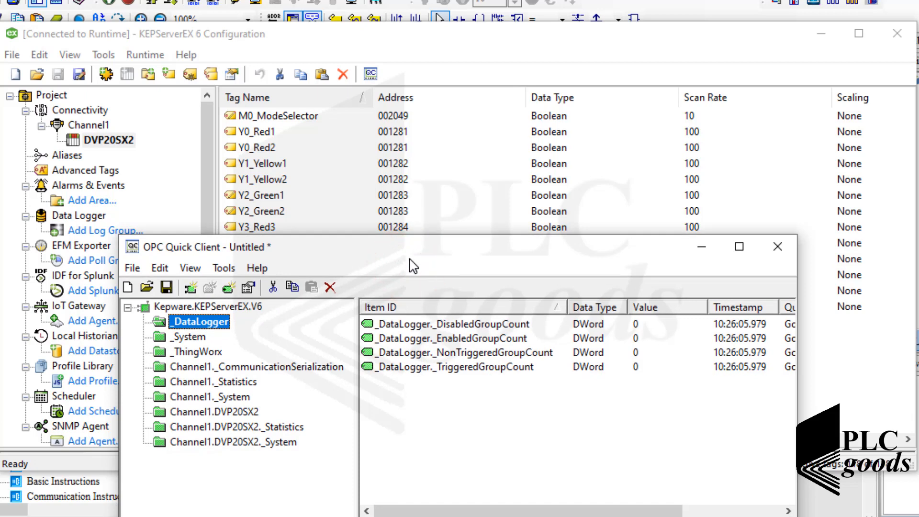
{"action": "left_click", "coordinate": [221, 412]}
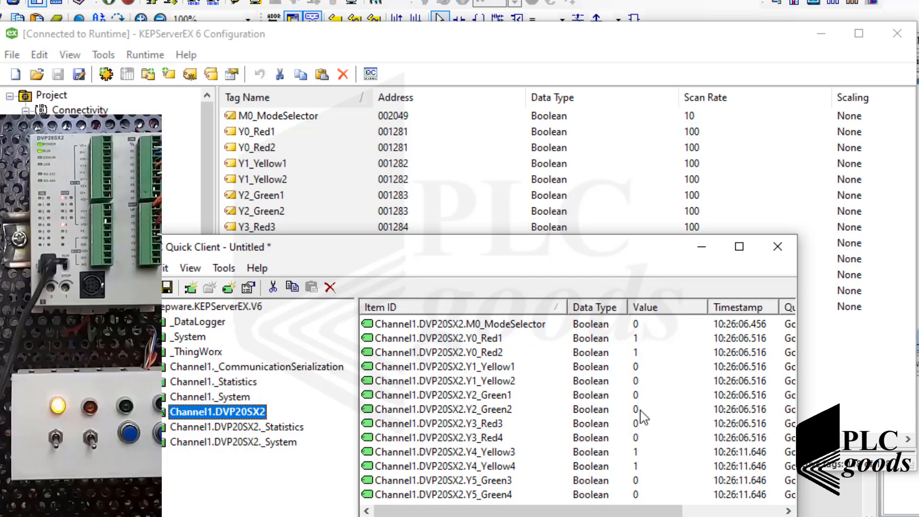
{"action": "left_click_drag", "start_coordinate": [798, 417], "coordinate": [872, 420]}
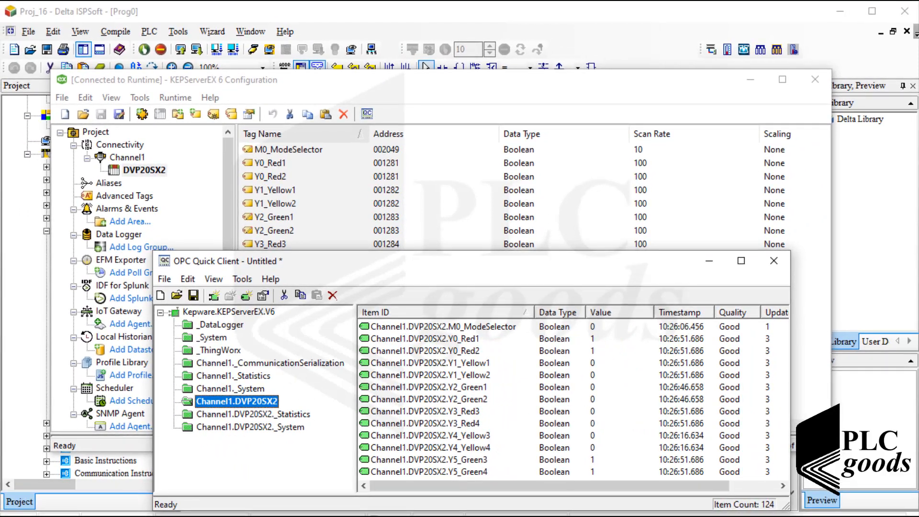
Launch Machines Simulator 3
{"action": "left_click", "coordinate": [48, 516]}
{"action": "type", "text": "ma"}
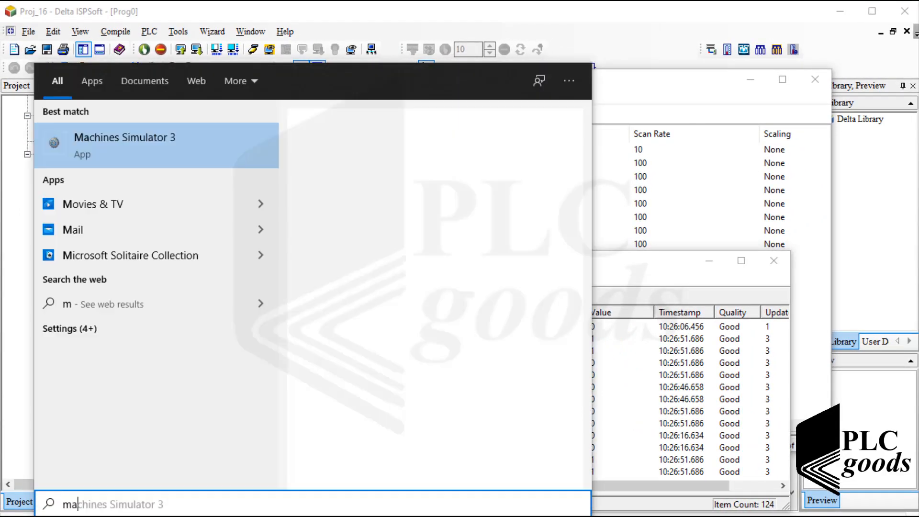
{"action": "type", "text": "ch"}
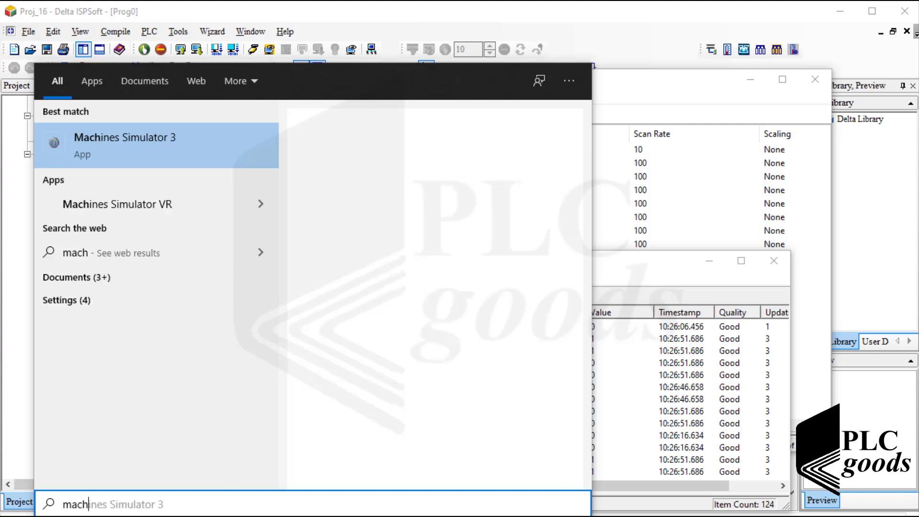
{"action": "left_click", "coordinate": [167, 143]}
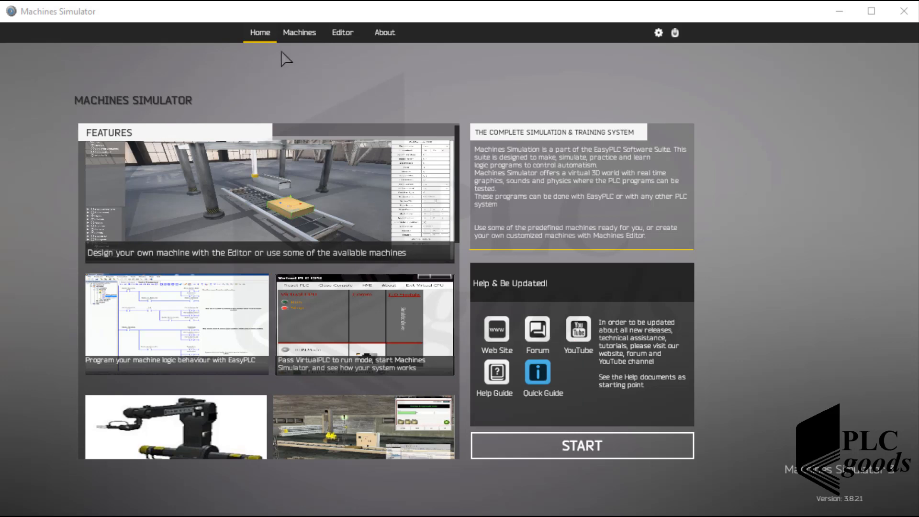
Find the Traffic machine among the available machines and display its description
{"action": "left_click", "coordinate": [300, 34]}
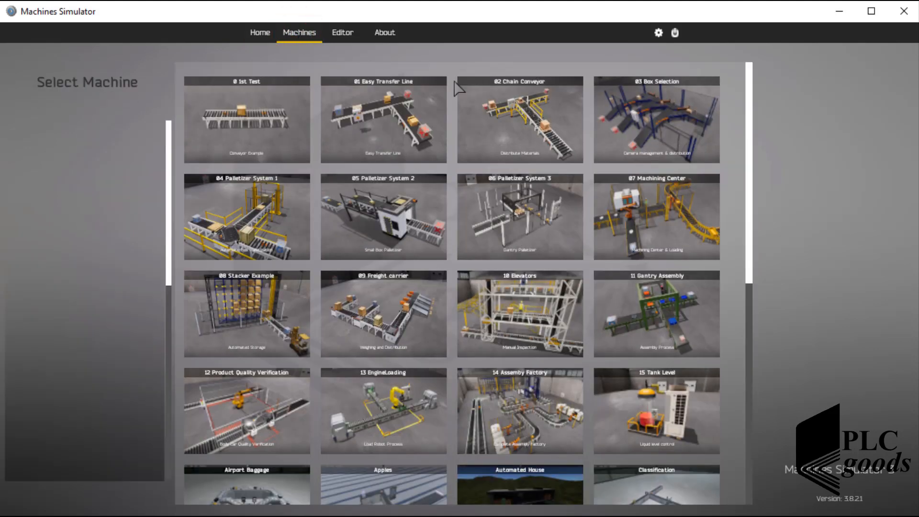
{"action": "left_click_drag", "start_coordinate": [749, 163], "coordinate": [734, 400]}
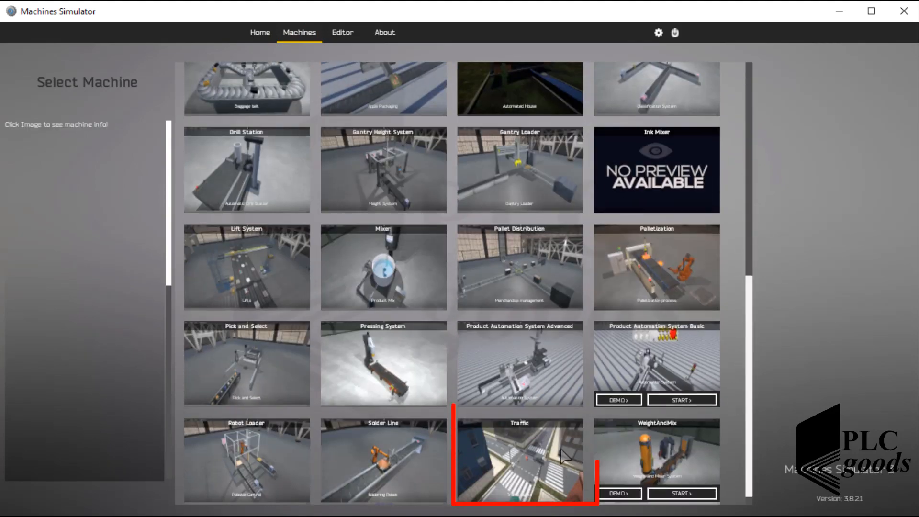
{"action": "left_click", "coordinate": [548, 460]}
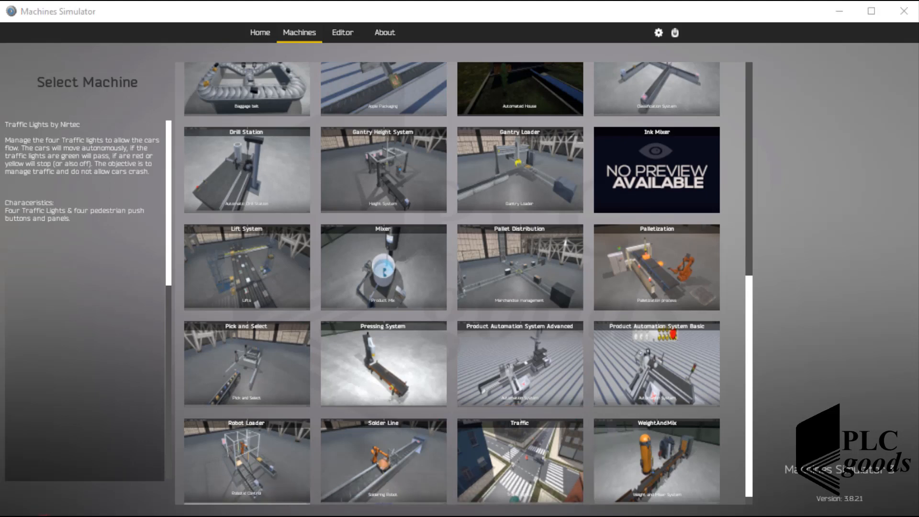
Launch EasyPLC
{"action": "left_click", "coordinate": [70, 512]}
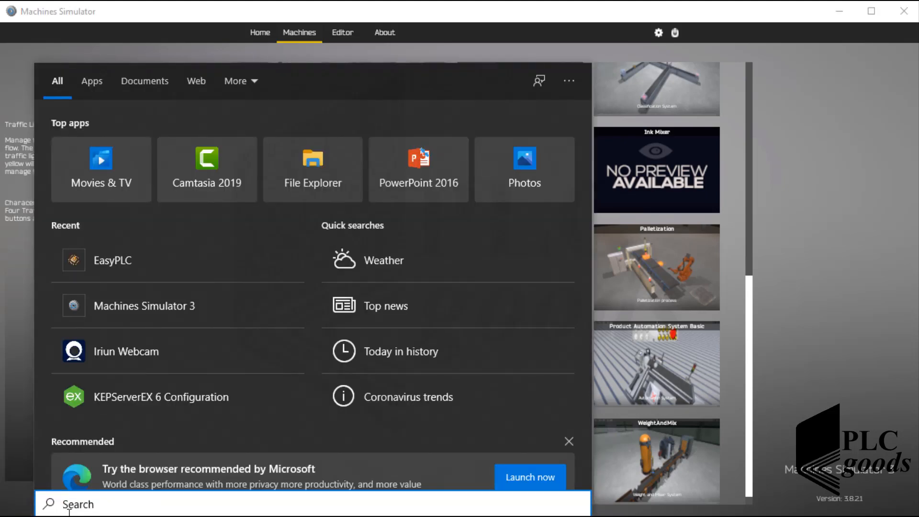
{"action": "type", "text": "easy"}
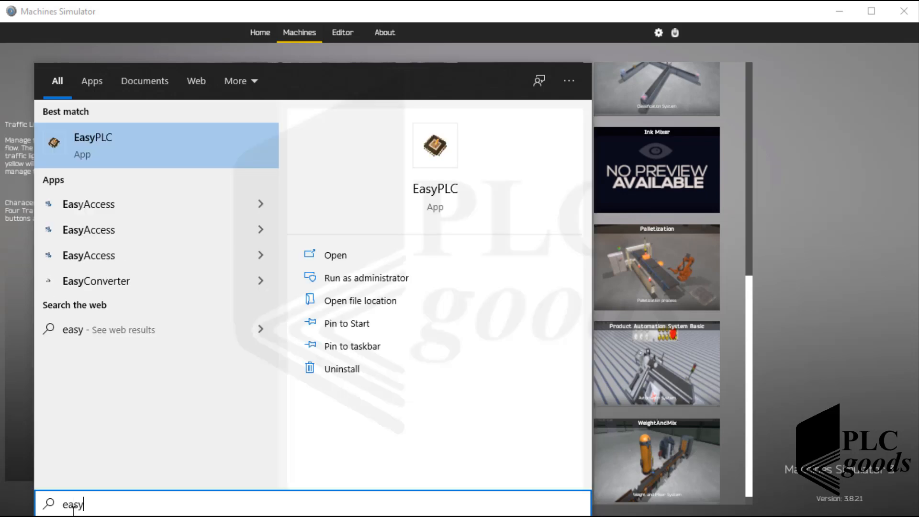
{"action": "left_click", "coordinate": [127, 144]}
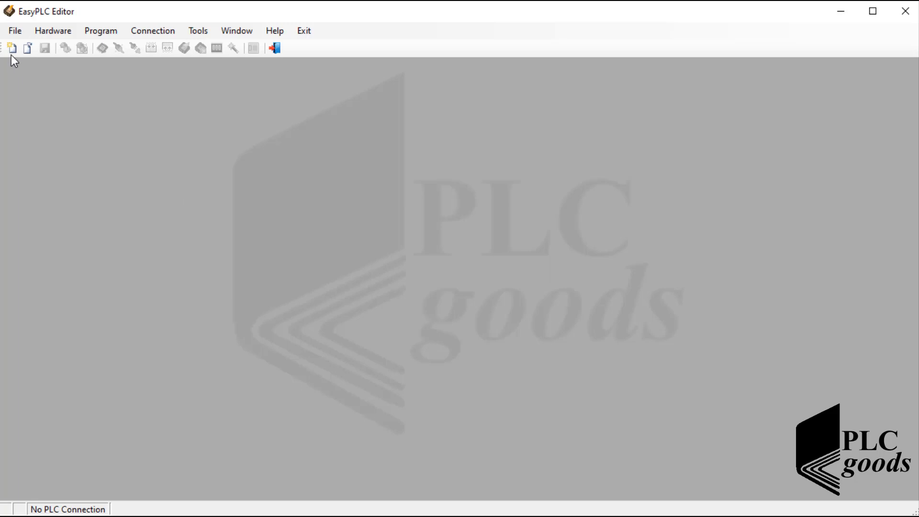
Create a new Machines Simulator Interface Program project and choose to import the simulator variables from a file
{"action": "left_click", "coordinate": [11, 53]}
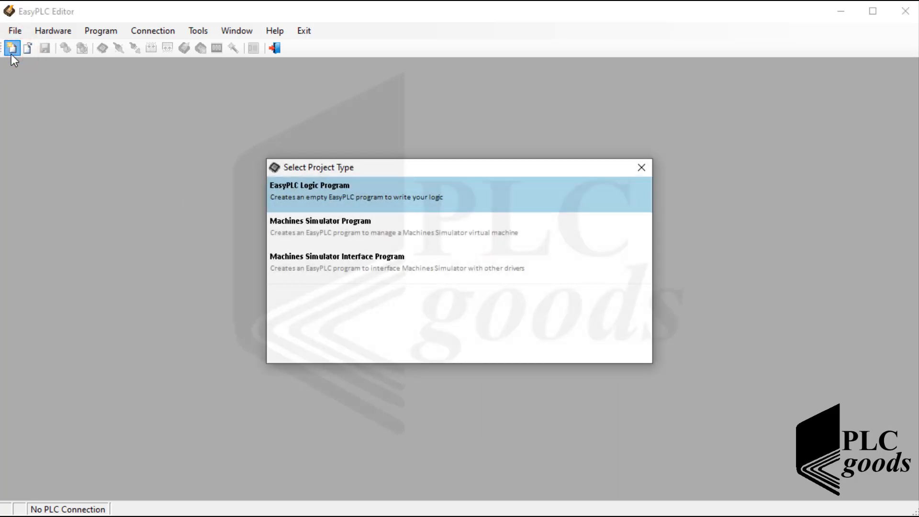
{"action": "left_click", "coordinate": [369, 267]}
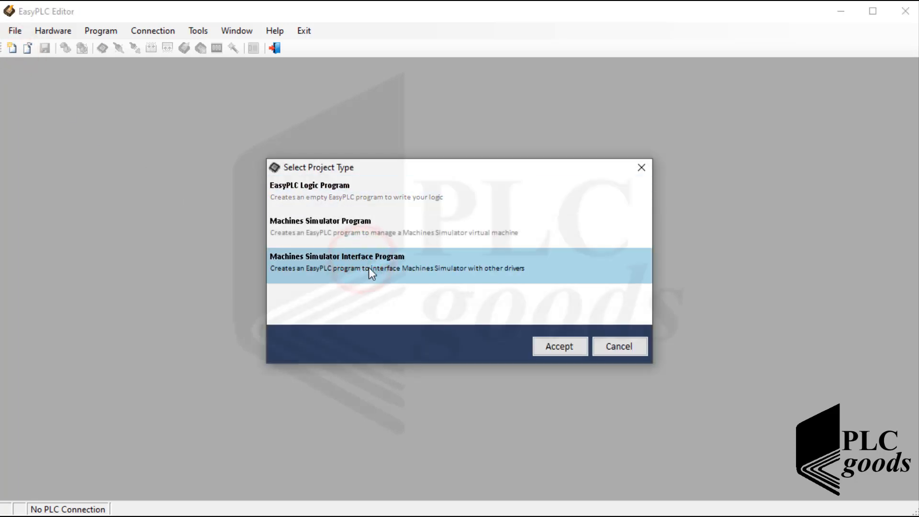
{"action": "left_click", "coordinate": [547, 349]}
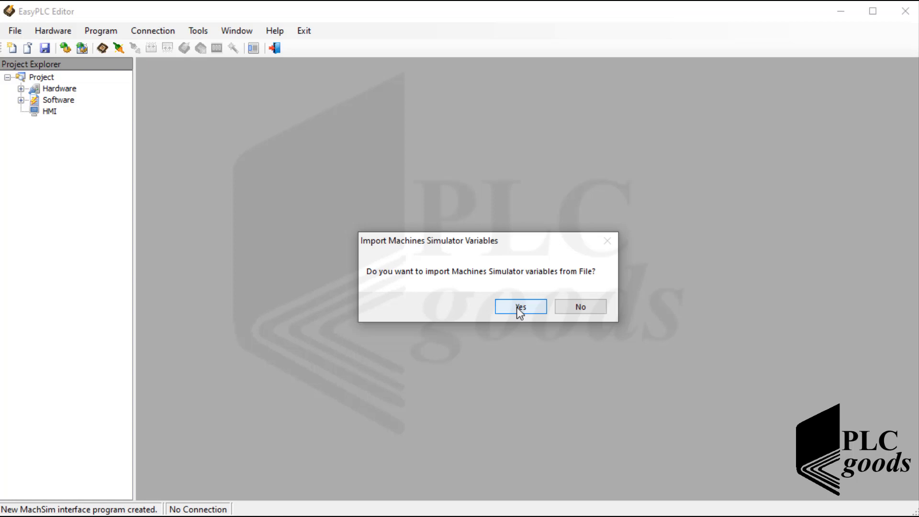
{"action": "left_click", "coordinate": [518, 308]}
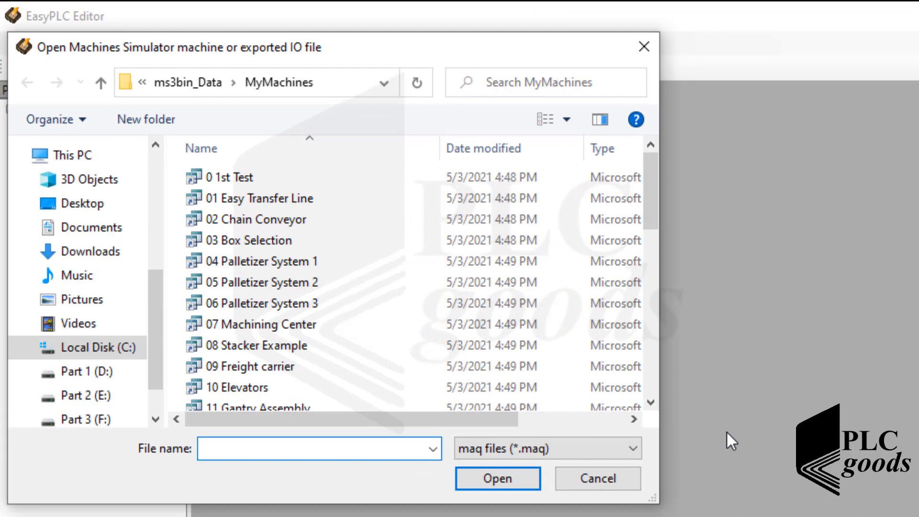
Check which exported .ios files are available for import, then return to the .maq file type
{"action": "left_click", "coordinate": [605, 444]}
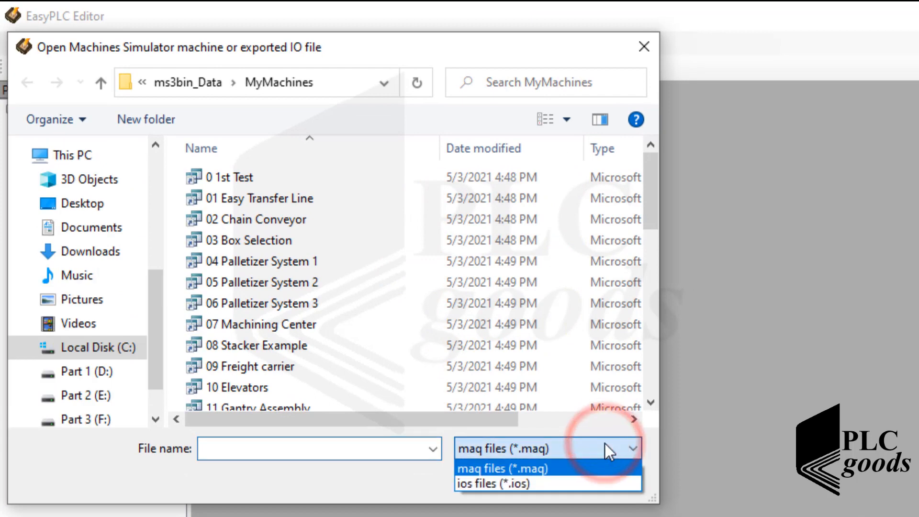
{"action": "left_click", "coordinate": [554, 484]}
{"action": "left_click", "coordinate": [557, 448]}
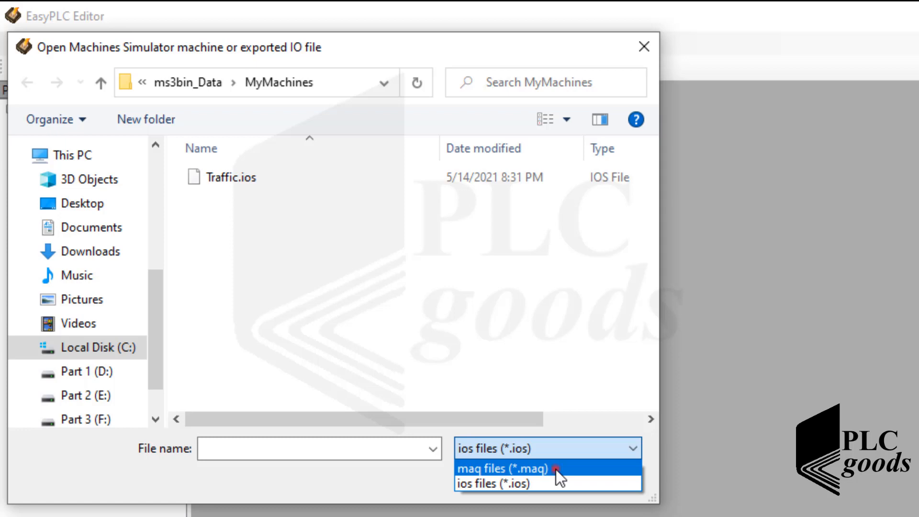
{"action": "left_click", "coordinate": [556, 470]}
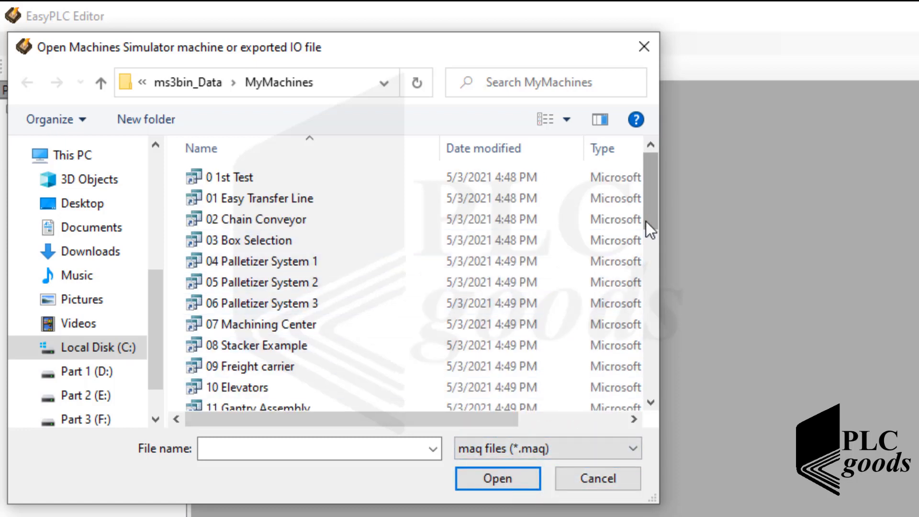
Import the Machines Simulator variables from the Traffic .maq file in the MyMachines folder
{"action": "left_click_drag", "start_coordinate": [646, 221], "coordinate": [643, 397]}
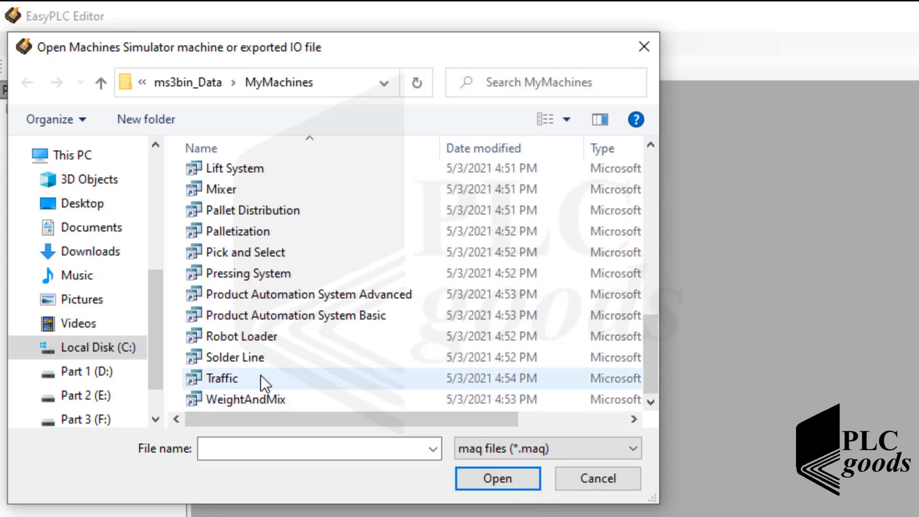
{"action": "left_click", "coordinate": [222, 380]}
{"action": "left_click", "coordinate": [513, 486]}
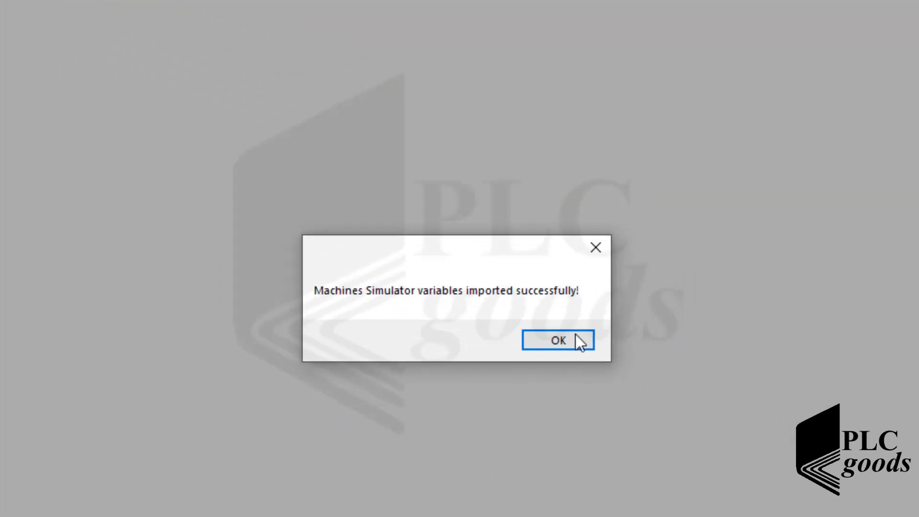
{"action": "left_click", "coordinate": [576, 334]}
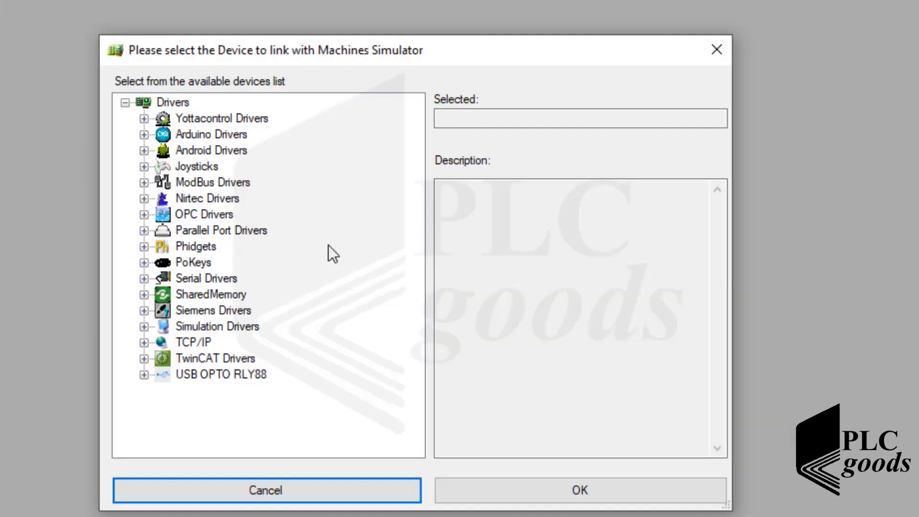
Choose OPC_Driver_Enh from the OPC Drivers as the device to link with Machines Simulator
{"action": "left_click", "coordinate": [177, 215]}
{"action": "left_click", "coordinate": [144, 215]}
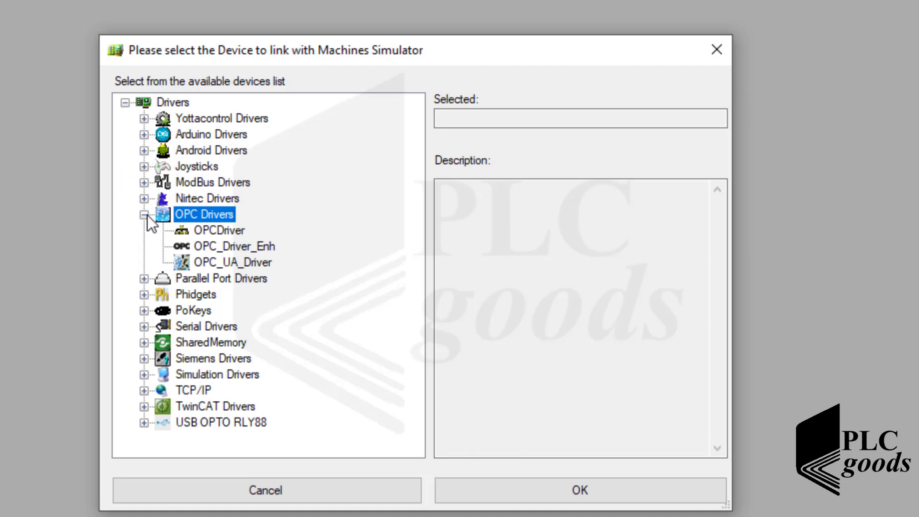
{"action": "left_click", "coordinate": [221, 246]}
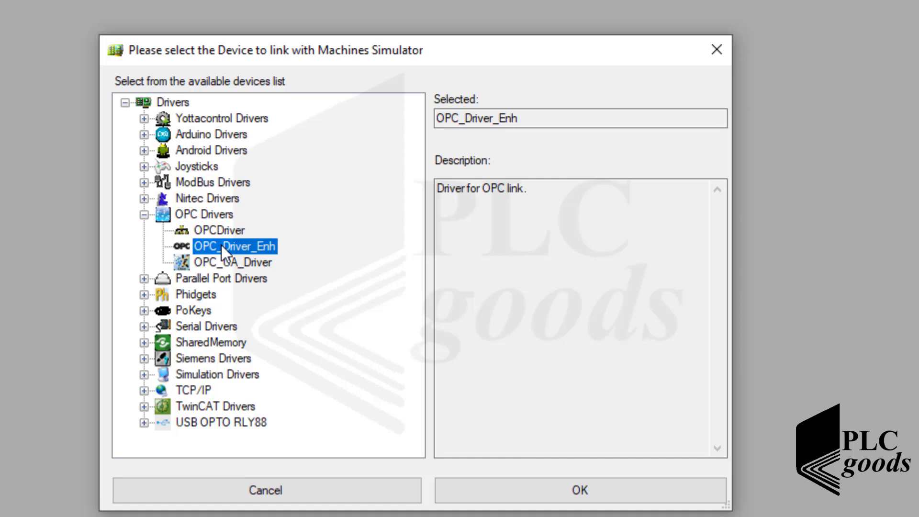
{"action": "left_click", "coordinate": [481, 498]}
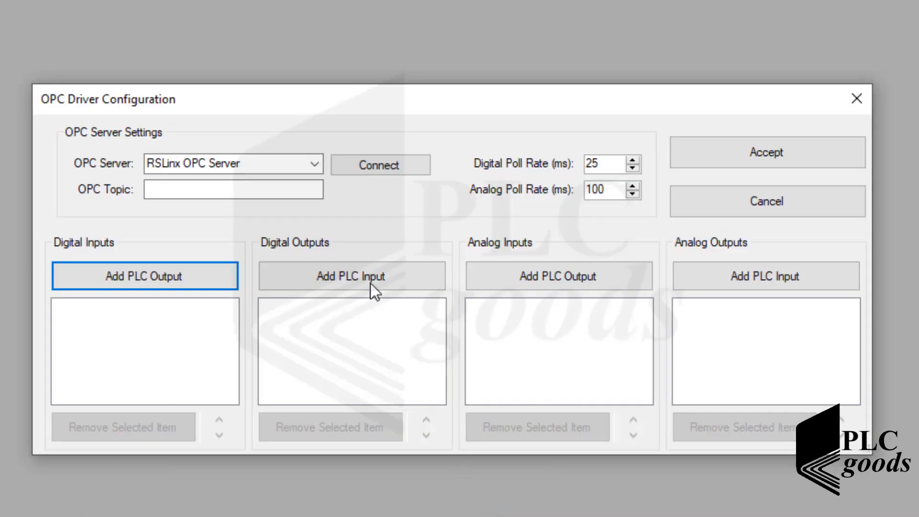
Select Kepware.KEPServerEX.V6 as the OPC server and start adding a PLC output tag under the digital inputs
{"action": "left_click", "coordinate": [311, 165]}
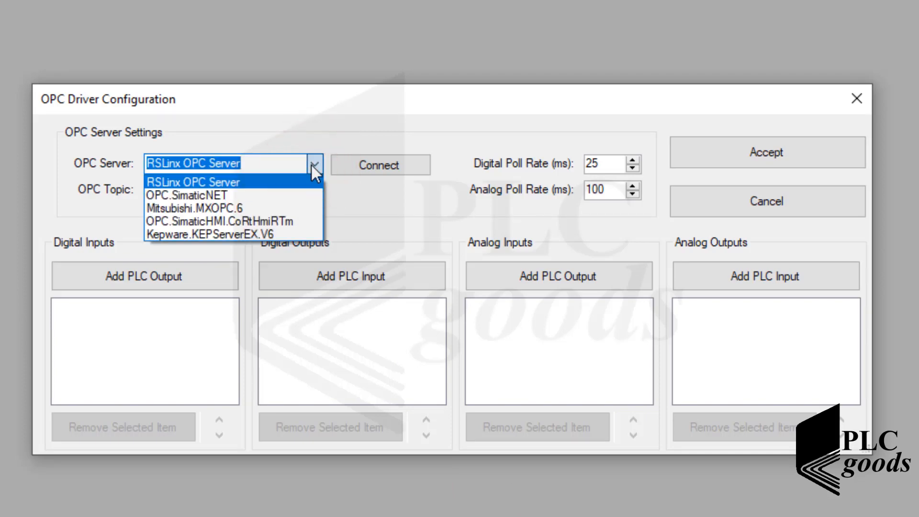
{"action": "left_click", "coordinate": [282, 236]}
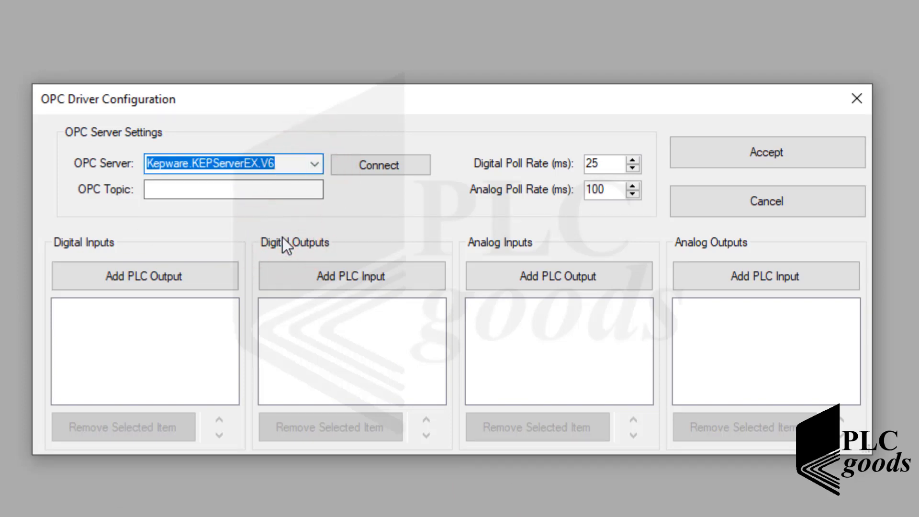
{"action": "left_click", "coordinate": [139, 280]}
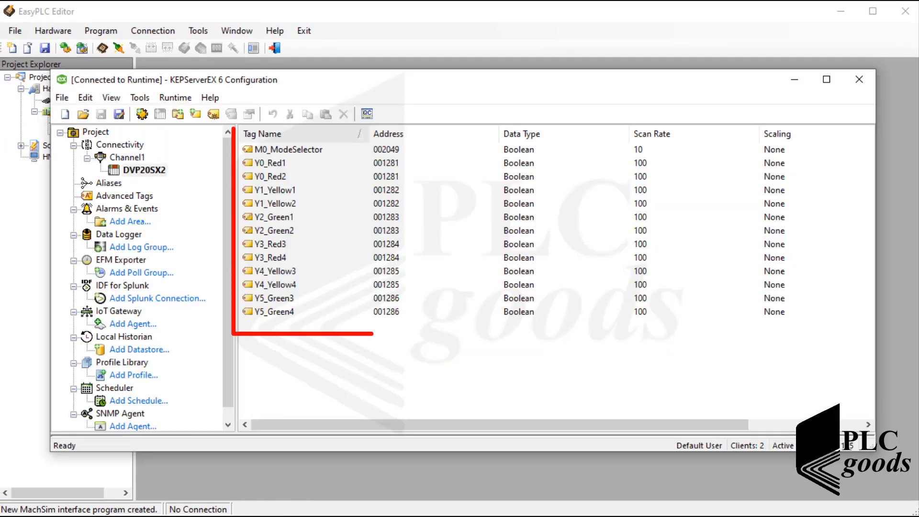
Look up the full item ID of the Y0_Red1 tag under Channel1 and DVP20SX2 in KEPServerEX and OPC Quick Client
{"action": "left_click", "coordinate": [136, 158]}
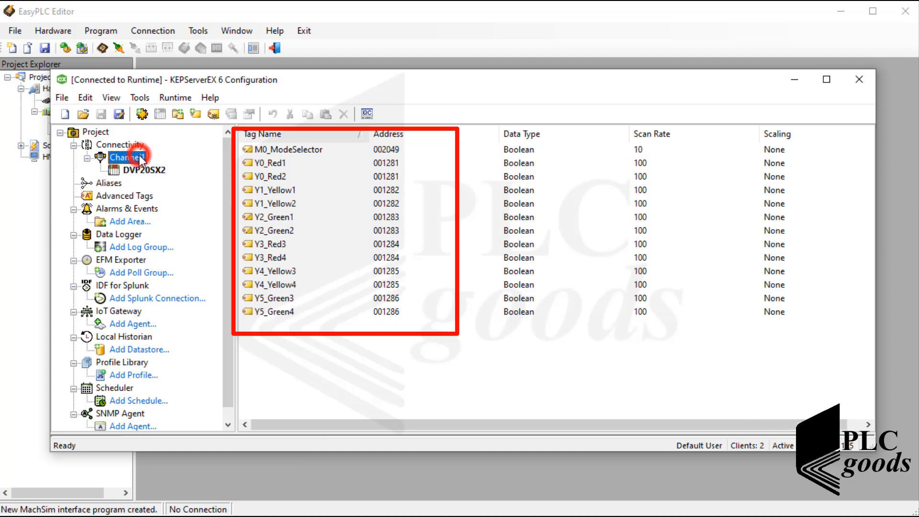
{"action": "left_click", "coordinate": [146, 171]}
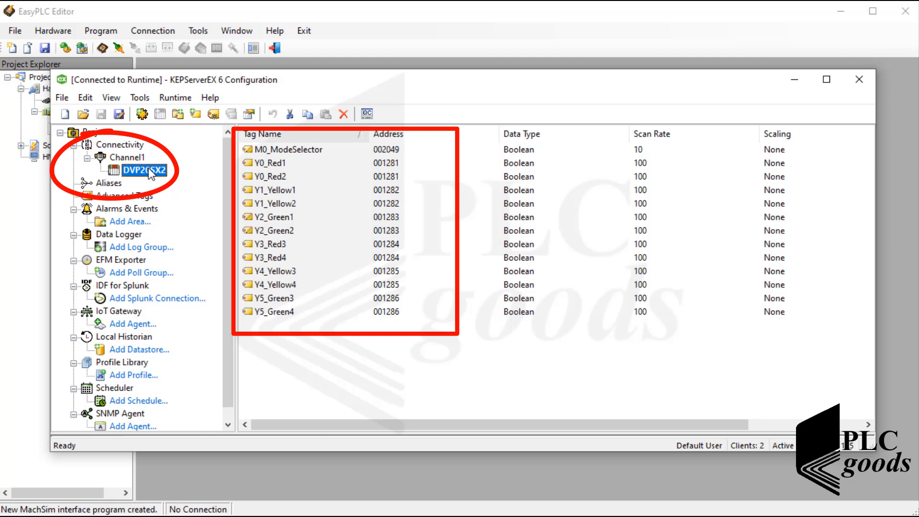
{"action": "left_click", "coordinate": [259, 163]}
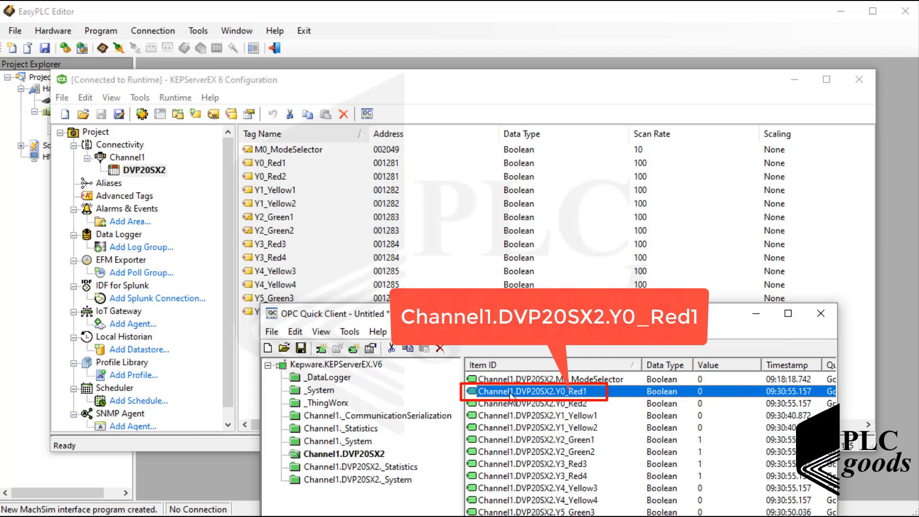
{"action": "left_click", "coordinate": [233, 480]}
Add the PLC output tag Channel1.DVP20SX2.Y0_Red1 to the OPC driver's digital inputs
{"action": "left_click", "coordinate": [404, 261]}
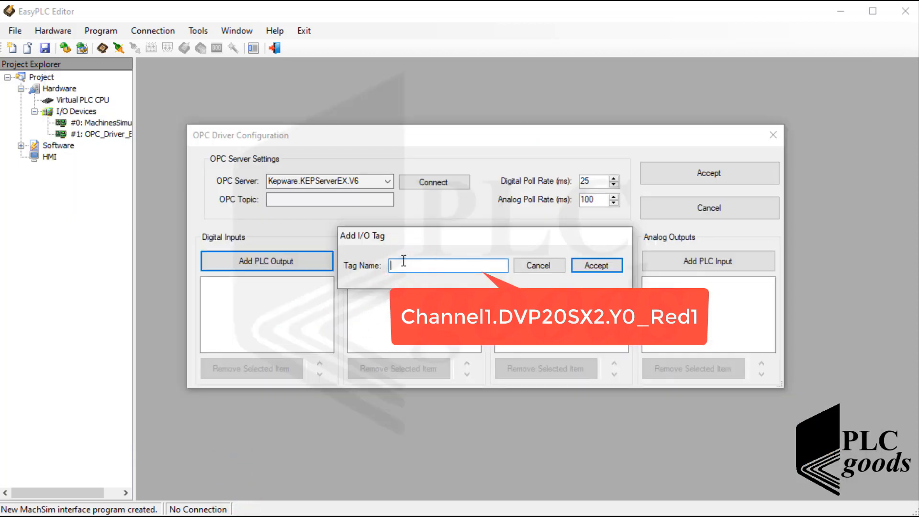
{"action": "type", "text": "channel1.DVP20SX2.Y0"}
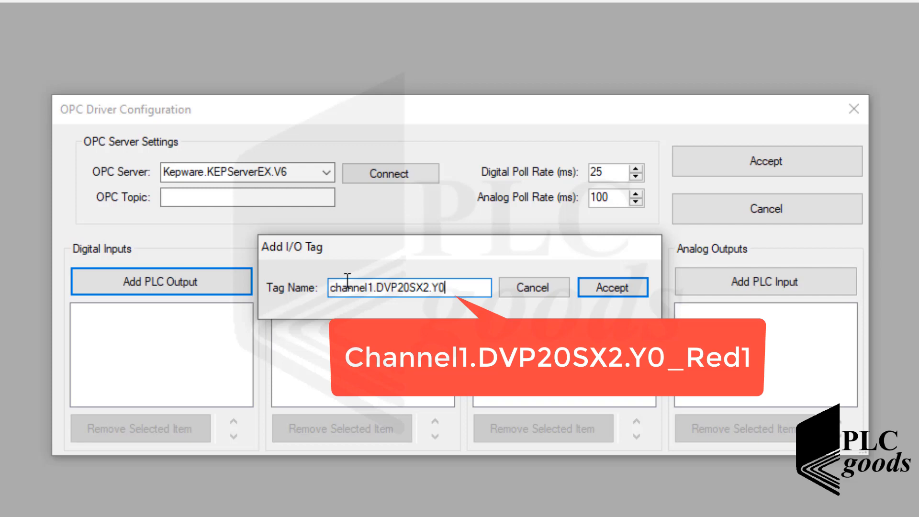
{"action": "type", "text": "ed1"}
{"action": "left_click", "coordinate": [602, 292]}
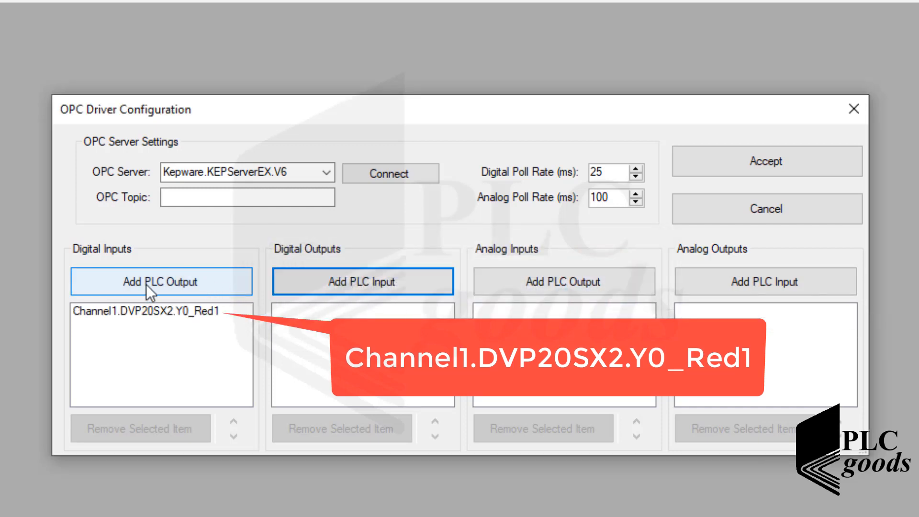
Add the PLC output tag Channel1.DVP20SX2.Y1_Yellow1 to the digital inputs and accept the OPC driver configuration
{"action": "left_click", "coordinate": [146, 283]}
{"action": "type", "text": "Ch"}
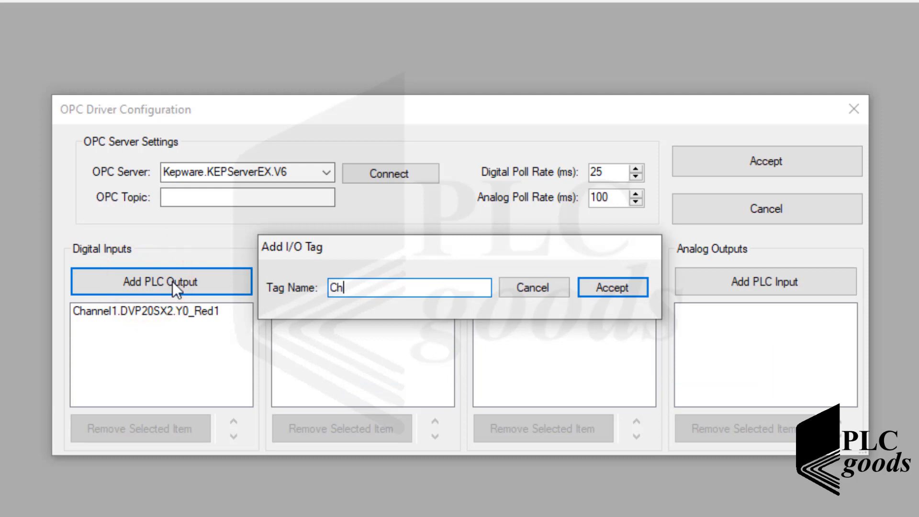
{"action": "type", "text": "annel1.DVP20SX2"}
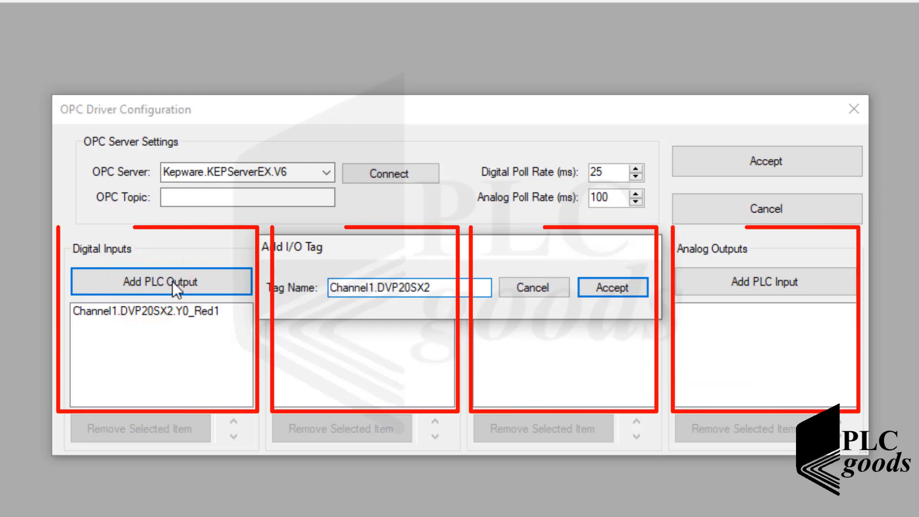
{"action": "type", "text": ".Y1_"}
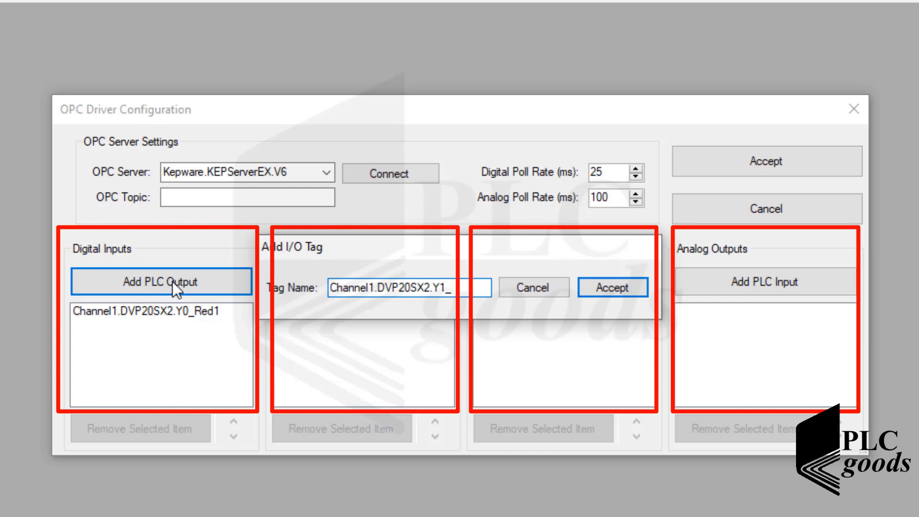
{"action": "type", "text": "Yellow1"}
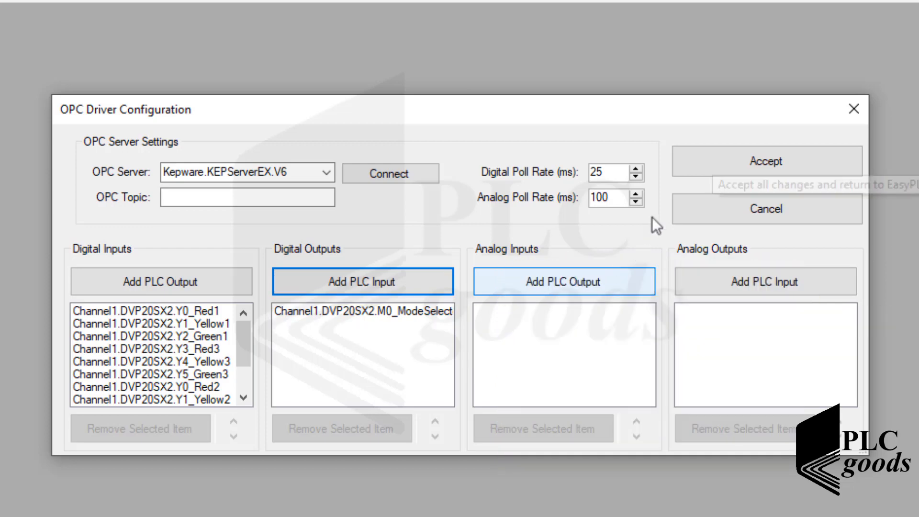
{"action": "left_click", "coordinate": [699, 160]}
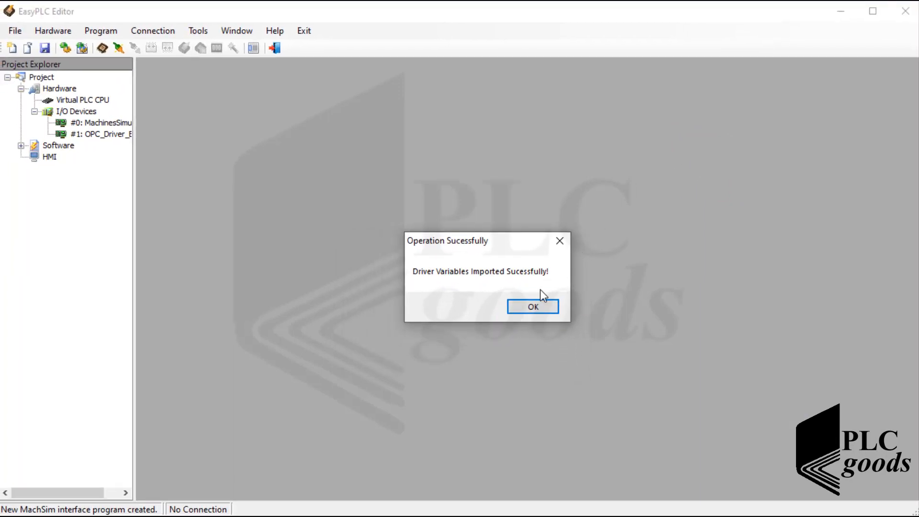
{"action": "left_click", "coordinate": [524, 325]}
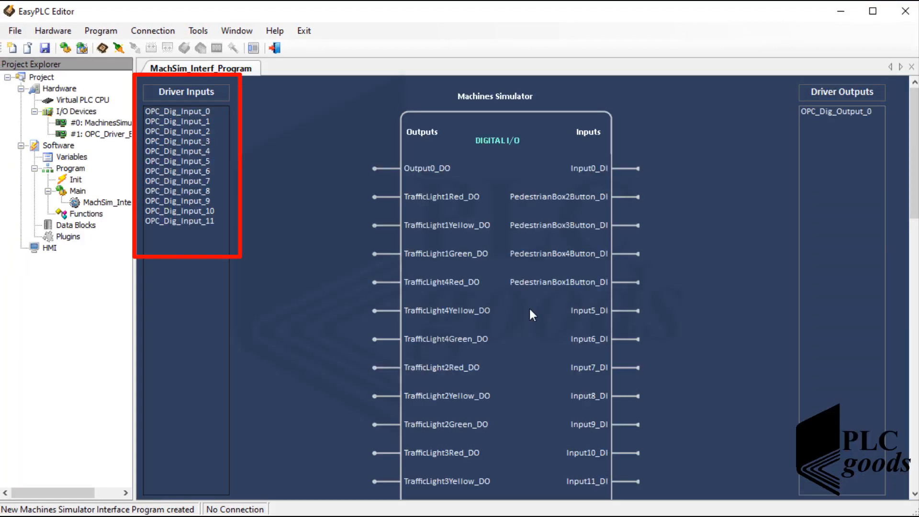
Link OPC_Dig_Input_0, OPC_Dig_Input_1 and OPC_Dig_Input_2 to the simulator's TrafficLight1Red_DO, TrafficLight1Yellow_DO and TrafficLight1Green_DO outputs
{"action": "mouse_move", "coordinate": [196, 111]}
{"action": "left_mouse_down"}
{"action": "mouse_move", "coordinate": [226, 148]}
{"action": "mouse_move", "coordinate": [375, 197]}
{"action": "left_mouse_up"}
{"action": "left_click_drag", "start_coordinate": [184, 109], "coordinate": [375, 225]}
{"action": "left_click_drag", "start_coordinate": [168, 112], "coordinate": [359, 254]}
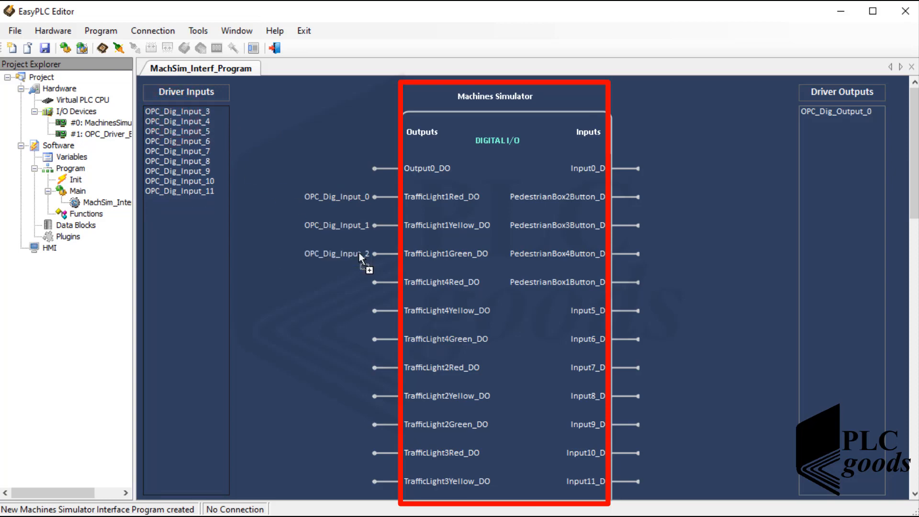
Link OPC_Dig_Input_3, OPC_Dig_Input_4 and OPC_Dig_Input_5 to the TrafficLight3Red_DO, TrafficLight3Yellow_DO and TrafficLight3Green_DO outputs
{"action": "scroll", "coordinate": [360, 254], "scroll_direction": "down", "scroll_amount": 3}
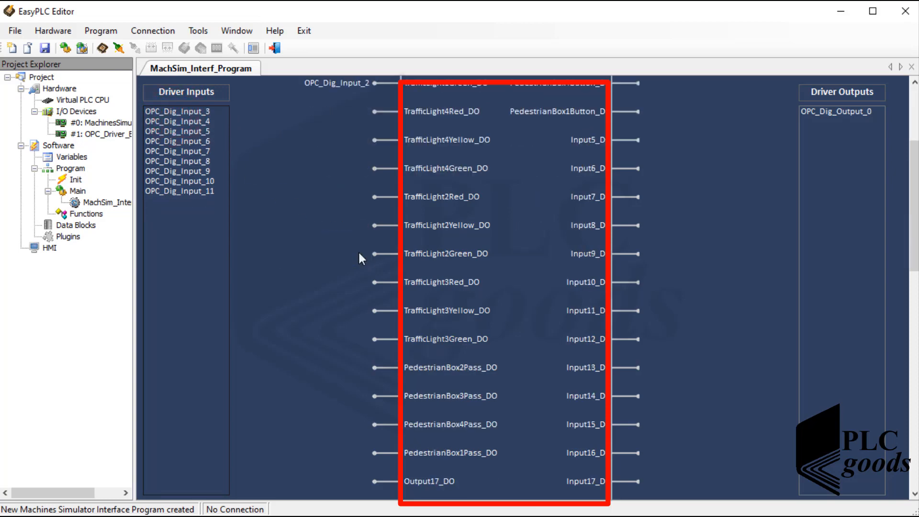
{"action": "left_click_drag", "start_coordinate": [198, 113], "coordinate": [370, 280]}
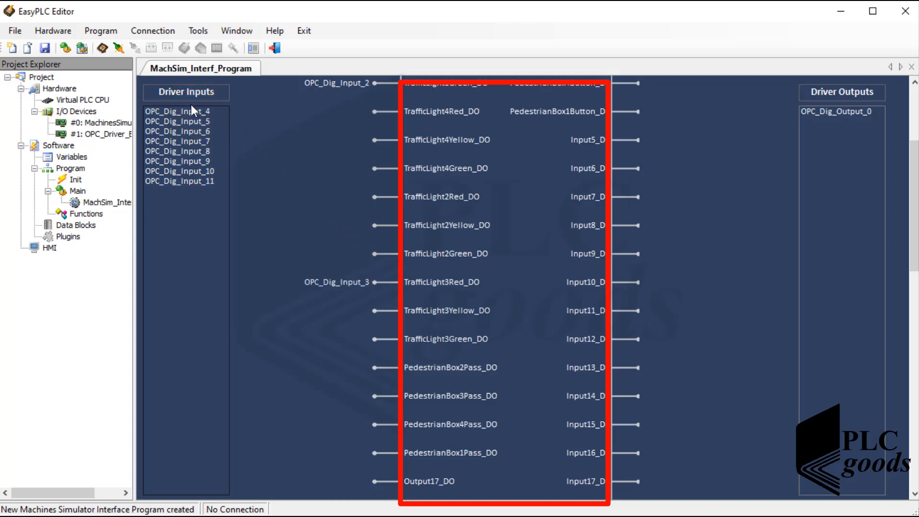
{"action": "mouse_move", "coordinate": [191, 107]}
{"action": "left_mouse_down"}
{"action": "mouse_move", "coordinate": [359, 317]}
{"action": "mouse_move", "coordinate": [371, 310]}
{"action": "mouse_move", "coordinate": [178, 116]}
{"action": "mouse_move", "coordinate": [363, 342]}
{"action": "left_mouse_up"}
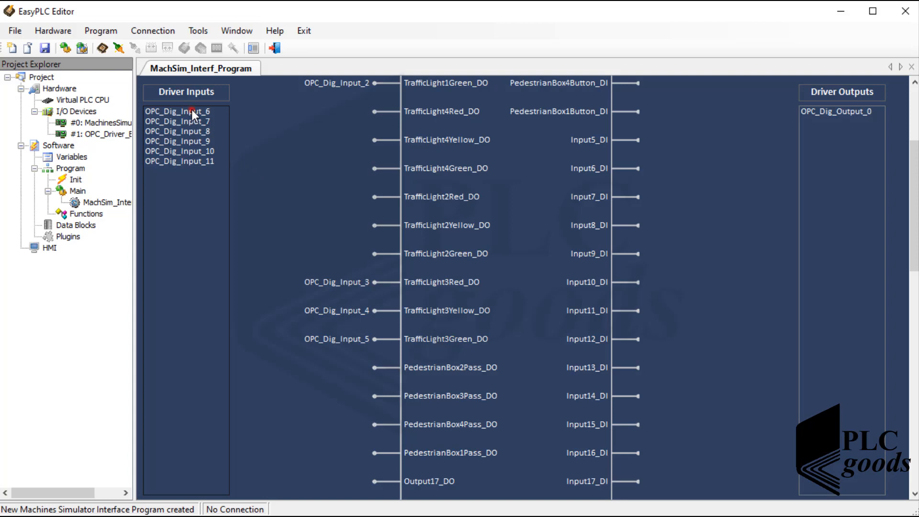
Link OPC_Dig_Input_6, OPC_Dig_Input_7 and OPC_Dig_Input_8 to the TrafficLight2Red_DO, TrafficLight2Yellow_DO and TrafficLight2Green_DO outputs
{"action": "left_click_drag", "start_coordinate": [191, 109], "coordinate": [328, 214]}
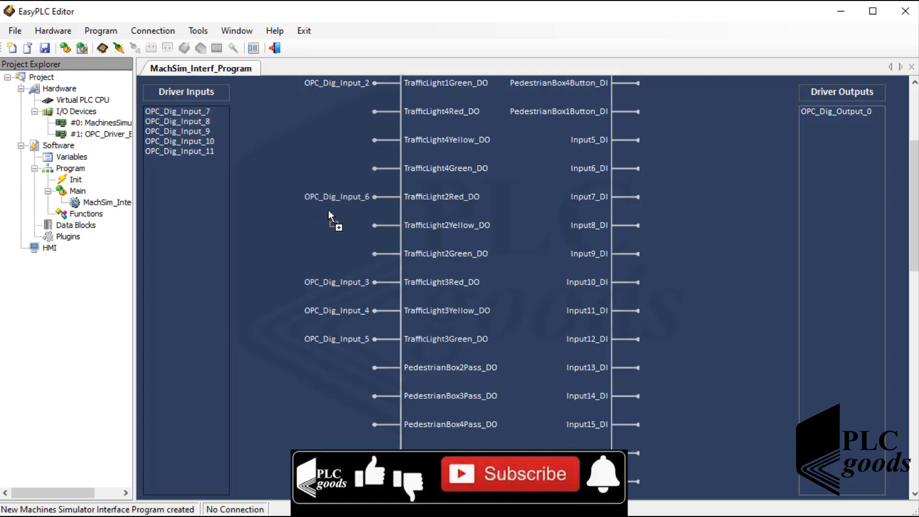
{"action": "left_click_drag", "start_coordinate": [185, 111], "coordinate": [357, 231]}
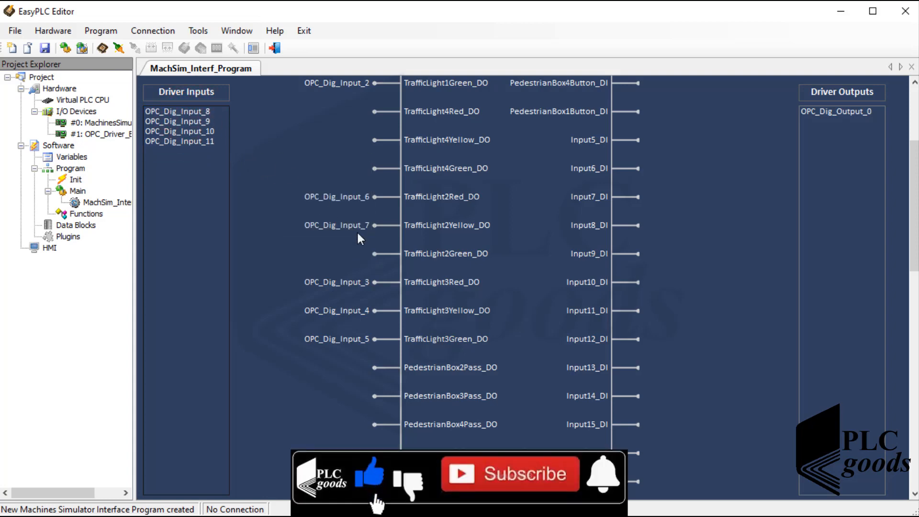
{"action": "left_click_drag", "start_coordinate": [185, 111], "coordinate": [367, 253]}
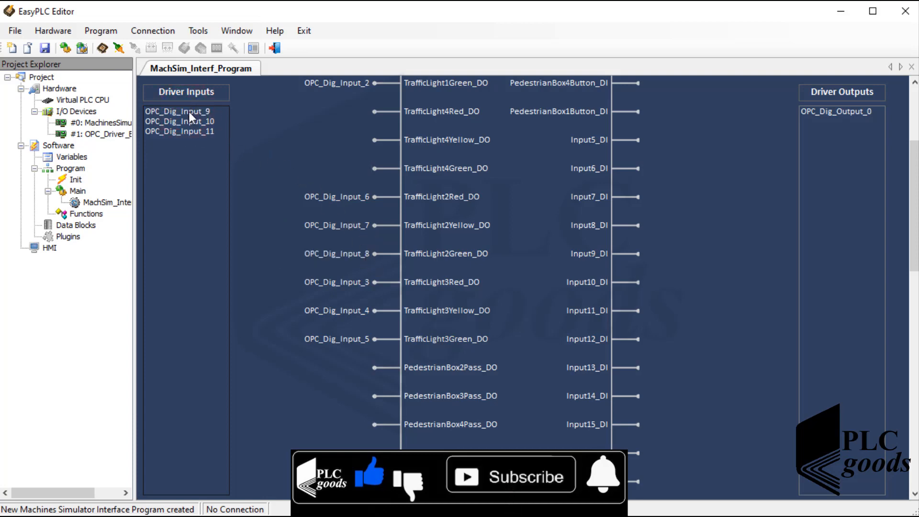
Link OPC_Dig_Input_9, OPC_Dig_Input_10 and OPC_Dig_Input_11 to the TrafficLight4Red_DO, TrafficLight4Yellow_DO and TrafficLight4Green_DO outputs
{"action": "left_click_drag", "start_coordinate": [189, 111], "coordinate": [348, 113]}
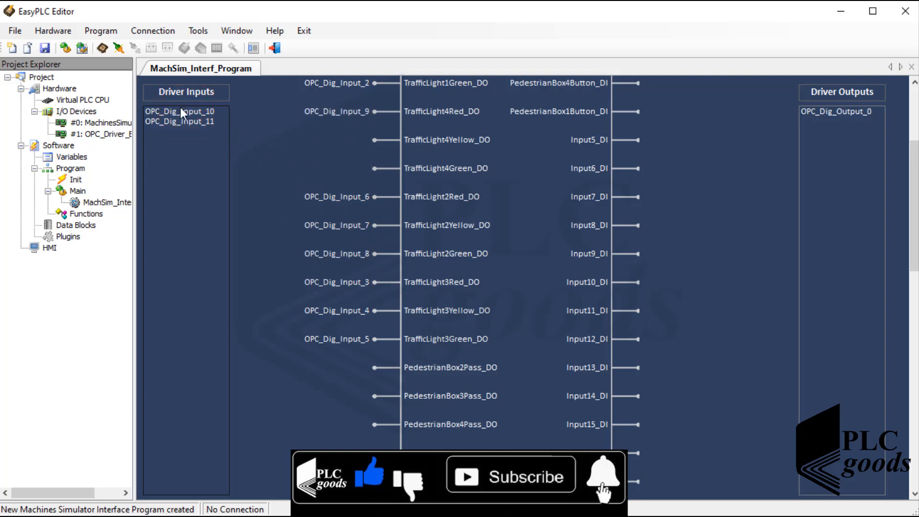
{"action": "left_click_drag", "start_coordinate": [182, 111], "coordinate": [339, 140]}
{"action": "left_click_drag", "start_coordinate": [189, 111], "coordinate": [352, 167]}
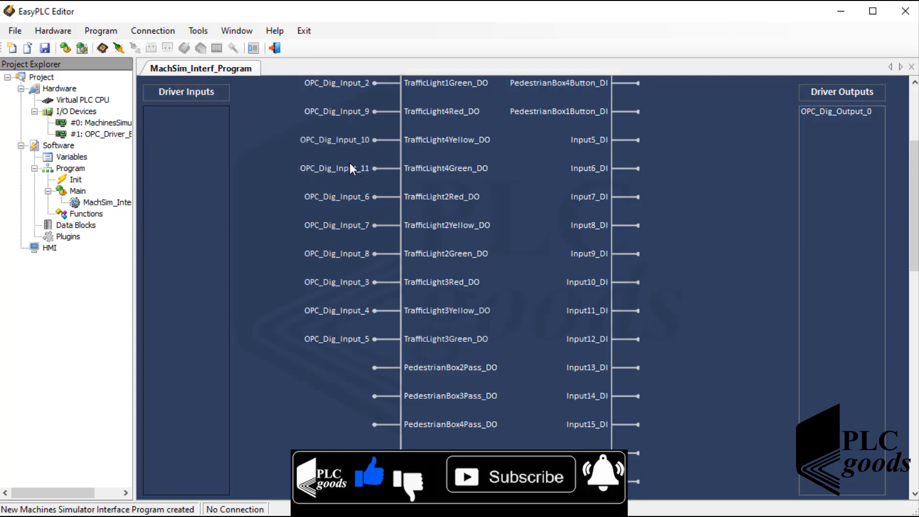
Link the driver output OPC_Dig_Output_0 to the simulator input PedestrianBox1Button_DI
{"action": "scroll", "coordinate": [589, 247], "scroll_direction": "up", "scroll_amount": 3}
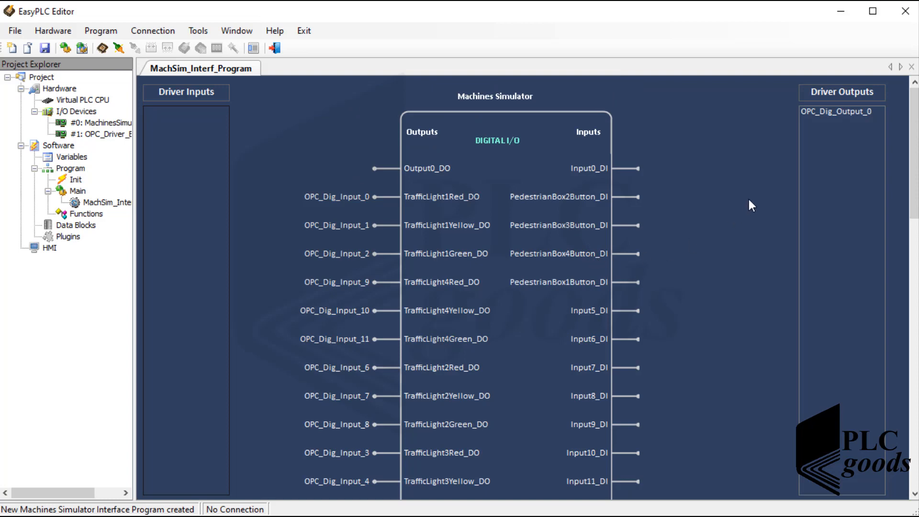
{"action": "left_click_drag", "start_coordinate": [815, 111], "coordinate": [645, 280]}
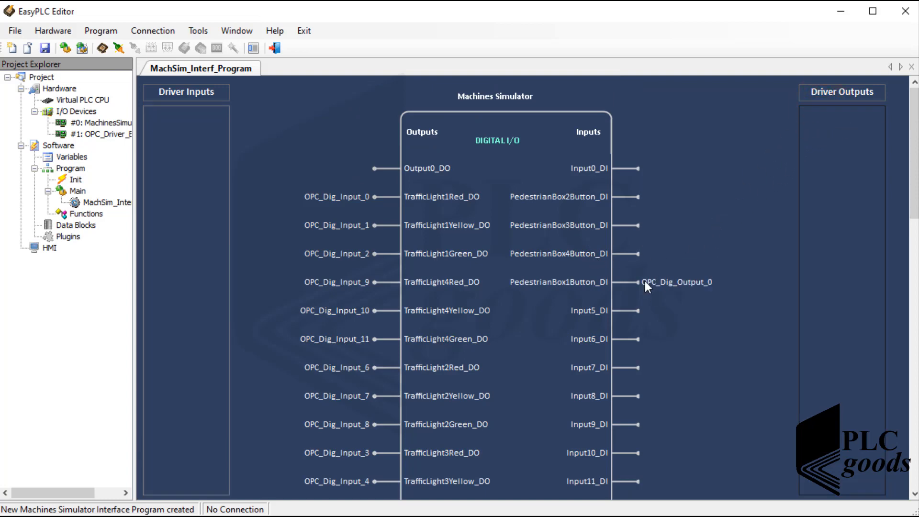
Save the EasyPLC project as TestTraffic in the Projects folder
{"action": "left_click", "coordinate": [42, 48]}
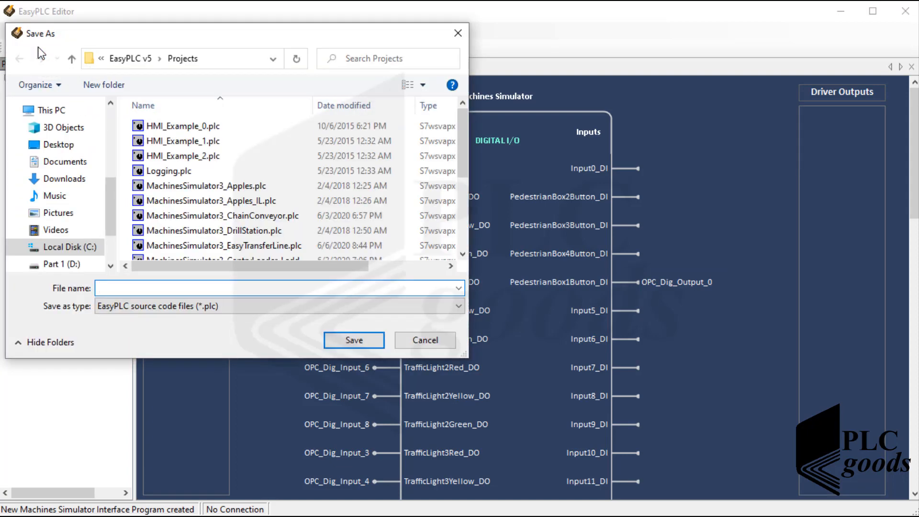
{"action": "type", "text": "Tes"}
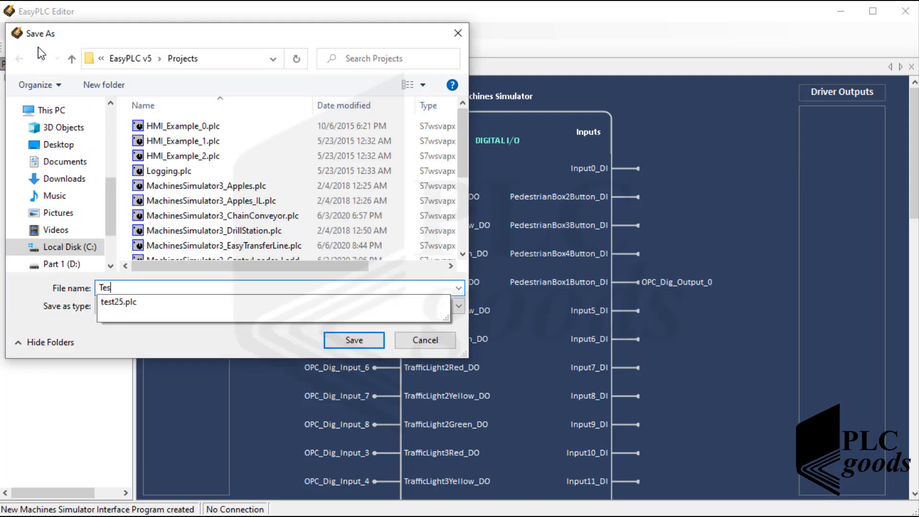
{"action": "type", "text": "tTraffic"}
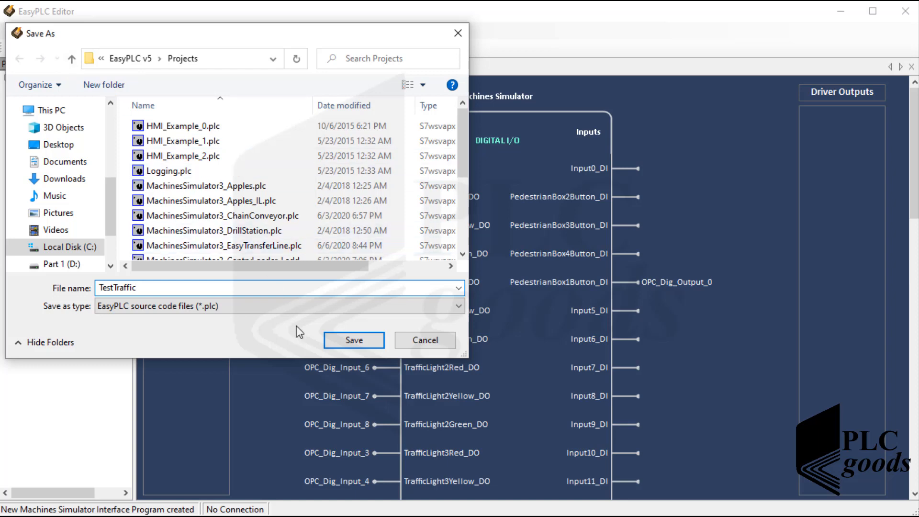
{"action": "left_click", "coordinate": [353, 339]}
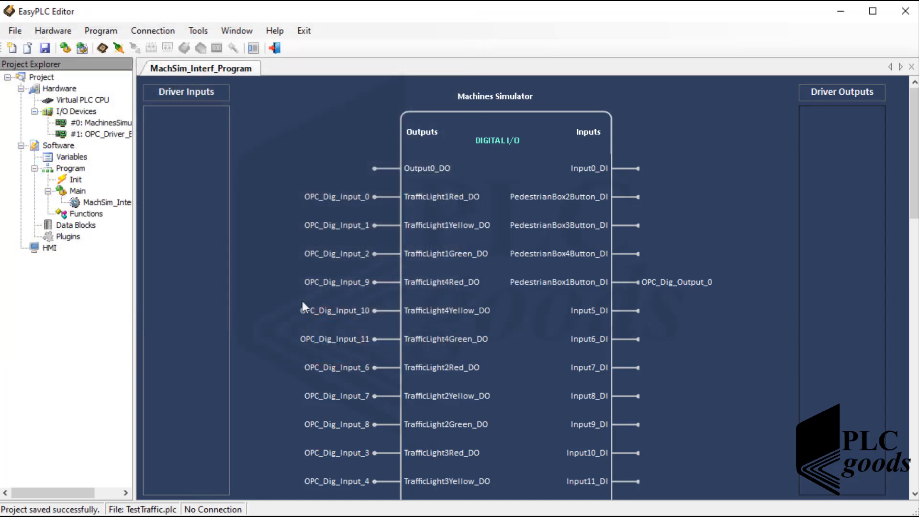
Try to start the Virtual PLC CPU for the TestTraffic project
{"action": "left_click", "coordinate": [102, 48]}
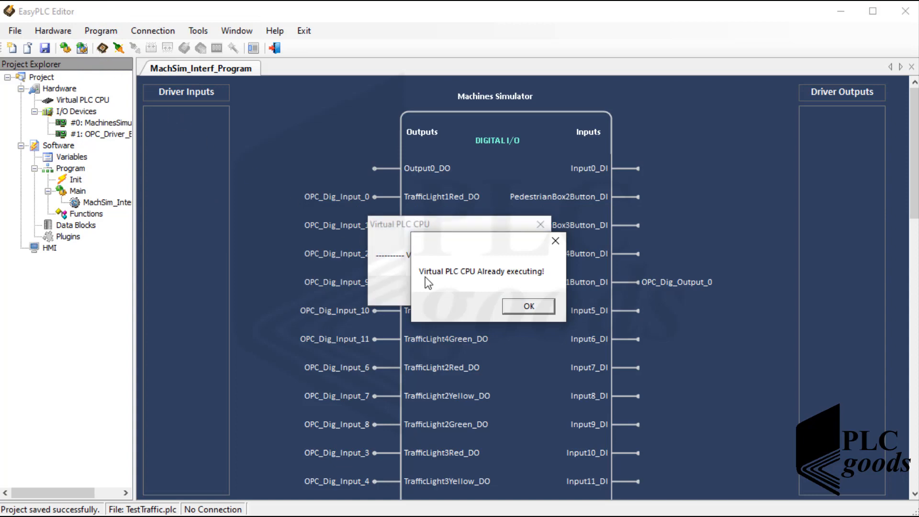
{"action": "left_click", "coordinate": [522, 307]}
{"action": "left_click", "coordinate": [512, 290]}
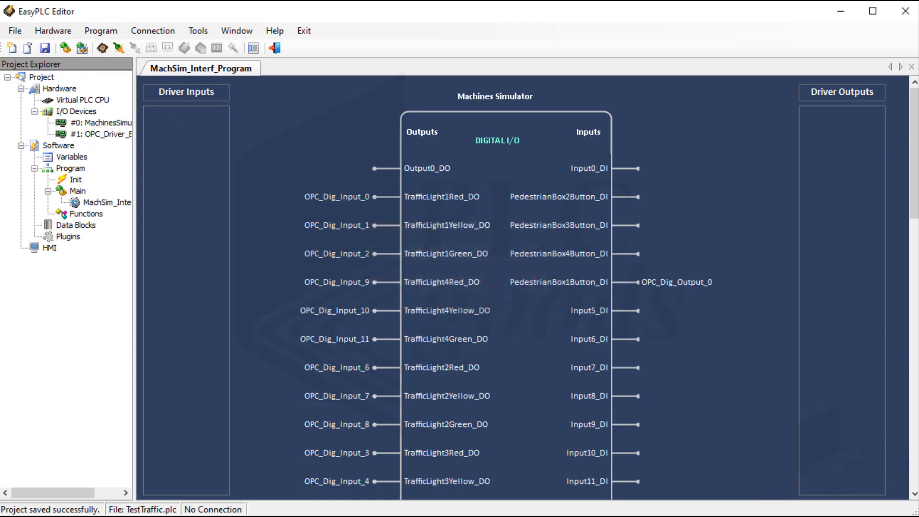
Open the running Virtual PLC CPU console to check its mode and connection state, and return to the editor
{"action": "left_click", "coordinate": [820, 516]}
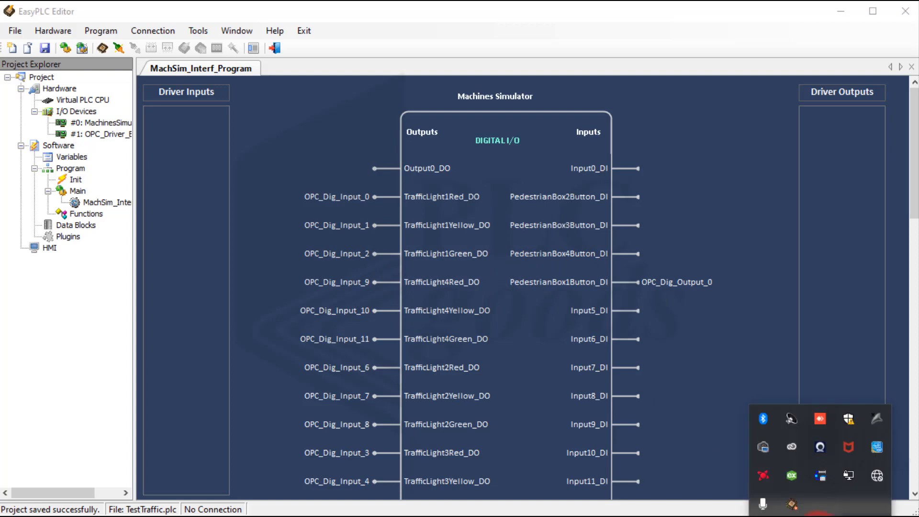
{"action": "right_click", "coordinate": [792, 504]}
{"action": "left_click", "coordinate": [726, 433]}
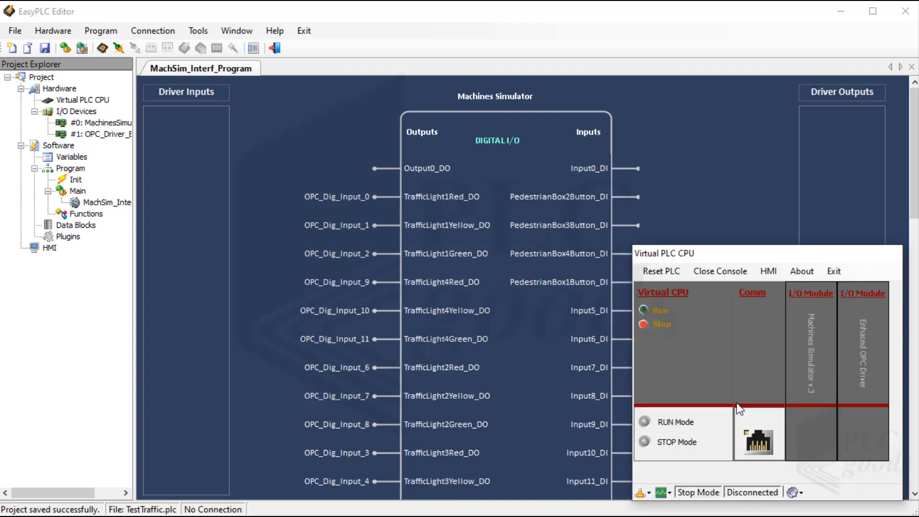
{"action": "left_click", "coordinate": [537, 304]}
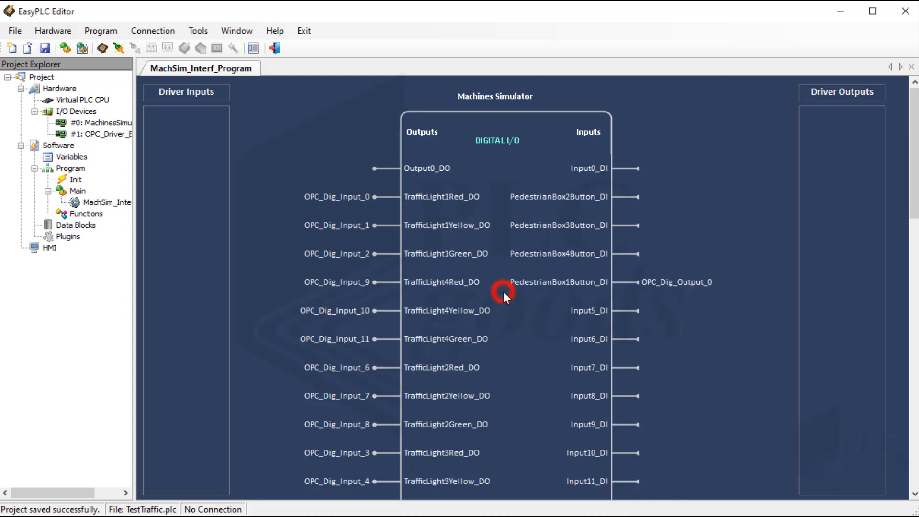
Transfer the TestTraffic program to the Virtual PLC and monitor MachSim_Interf_Program online
{"action": "left_click", "coordinate": [82, 48]}
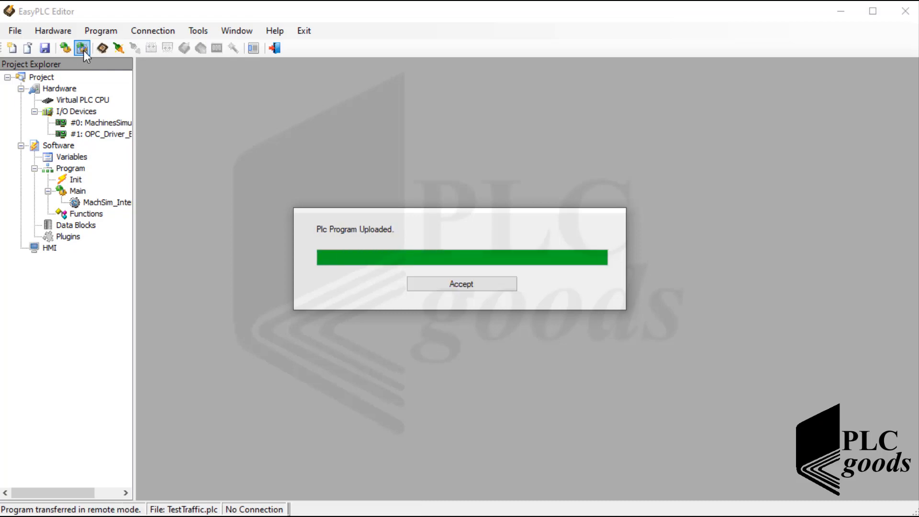
{"action": "left_click", "coordinate": [456, 284]}
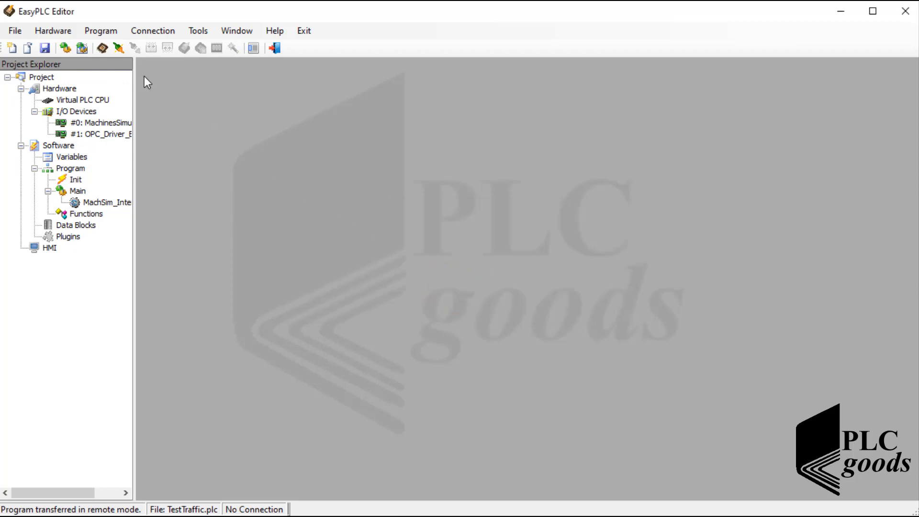
{"action": "left_click", "coordinate": [122, 48]}
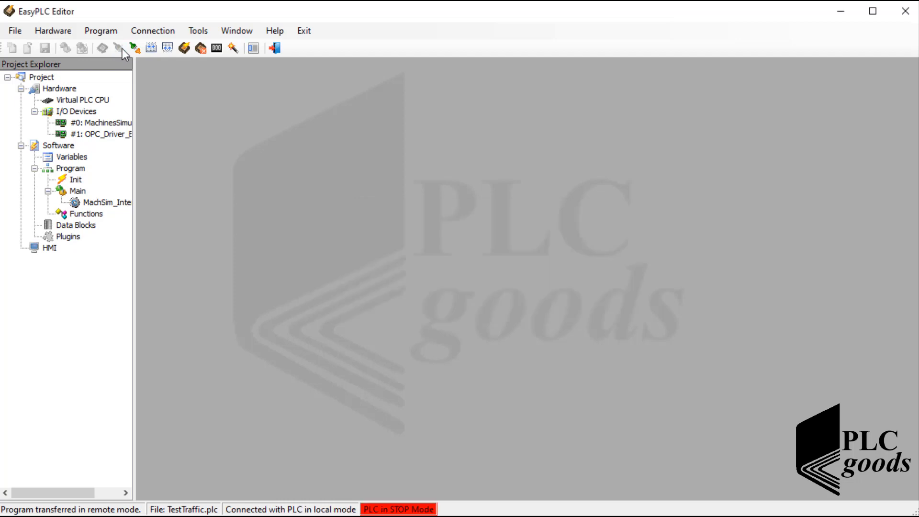
{"action": "double_click", "coordinate": [101, 203]}
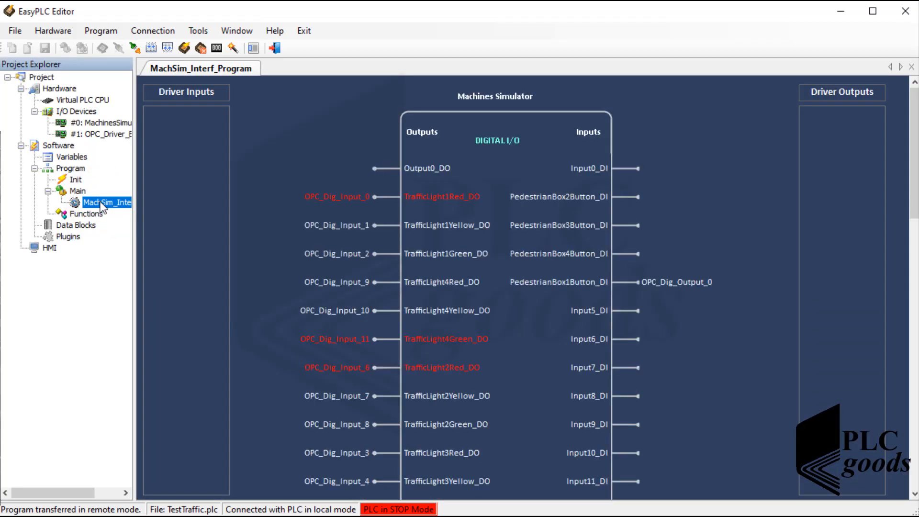
Open the Virtual PLC CPU rack console and set the virtual CPU to RUN mode
{"action": "left_click", "coordinate": [820, 516]}
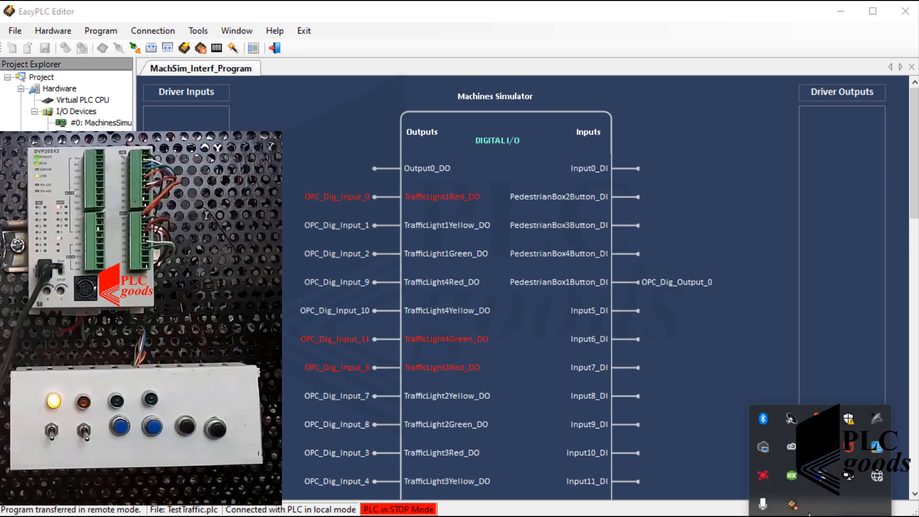
{"action": "left_click", "coordinate": [790, 501]}
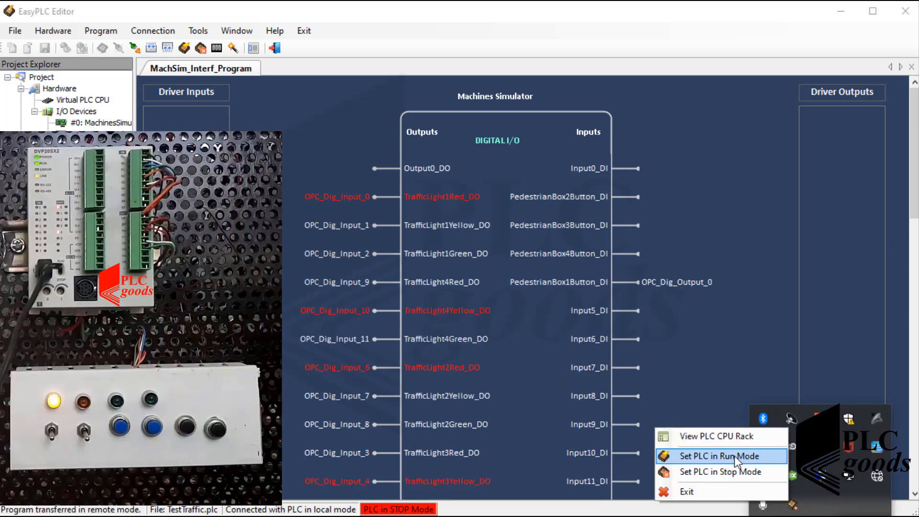
{"action": "left_click", "coordinate": [714, 437]}
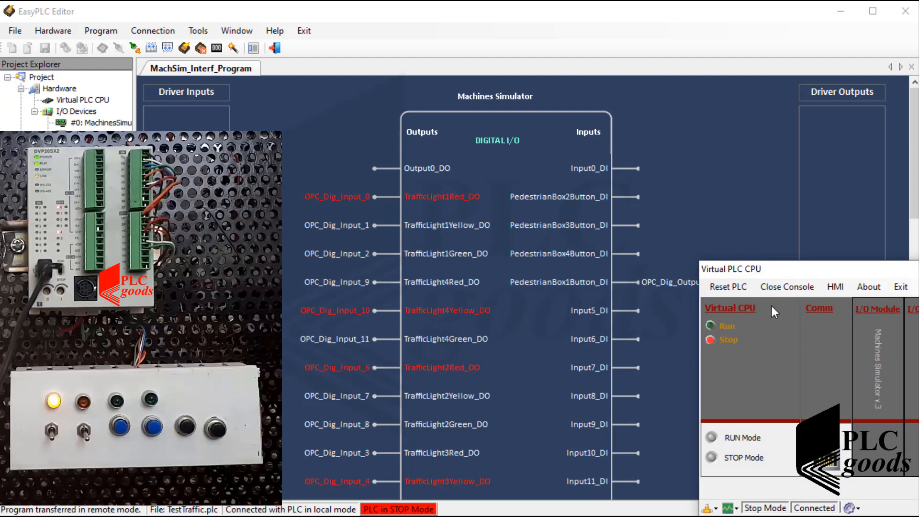
{"action": "left_click_drag", "start_coordinate": [783, 278], "coordinate": [731, 274]}
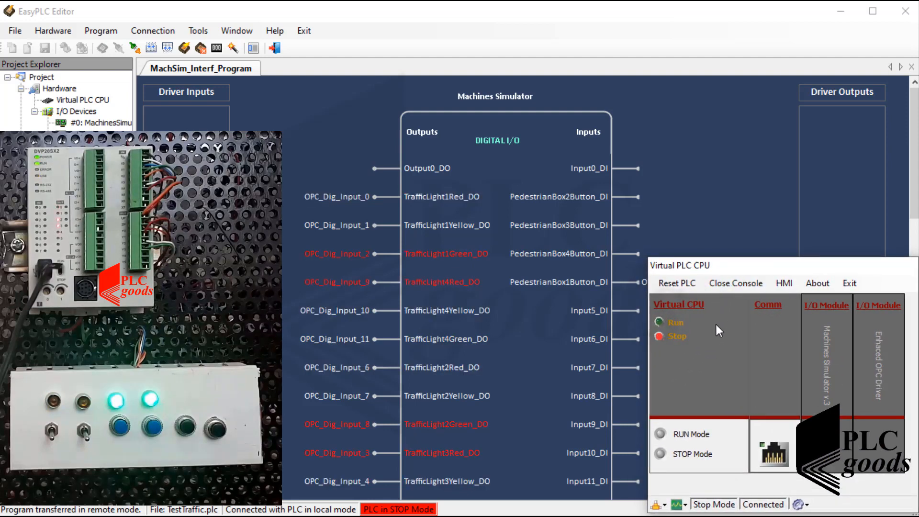
{"action": "left_click", "coordinate": [660, 433]}
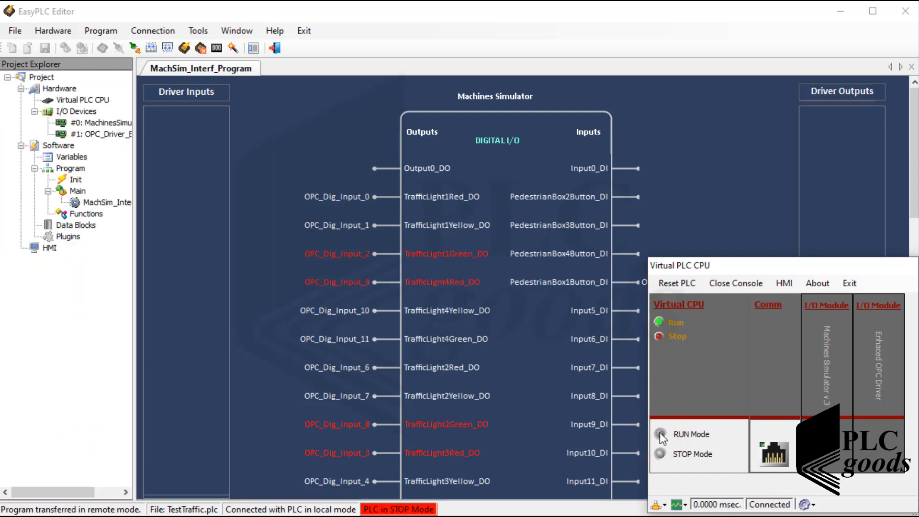
Disconnect the editor from the PLC and reopen MachSim_Interf_Program offline
{"action": "left_click", "coordinate": [135, 49]}
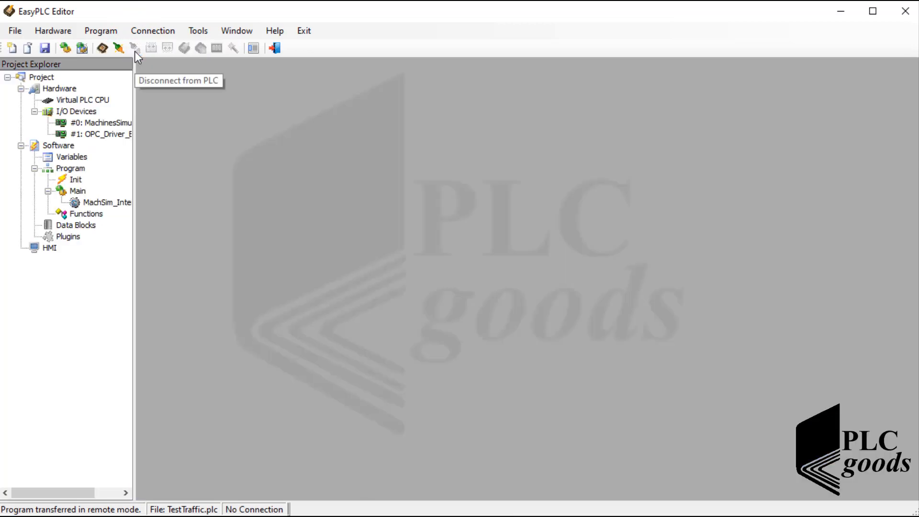
{"action": "double_click", "coordinate": [120, 206]}
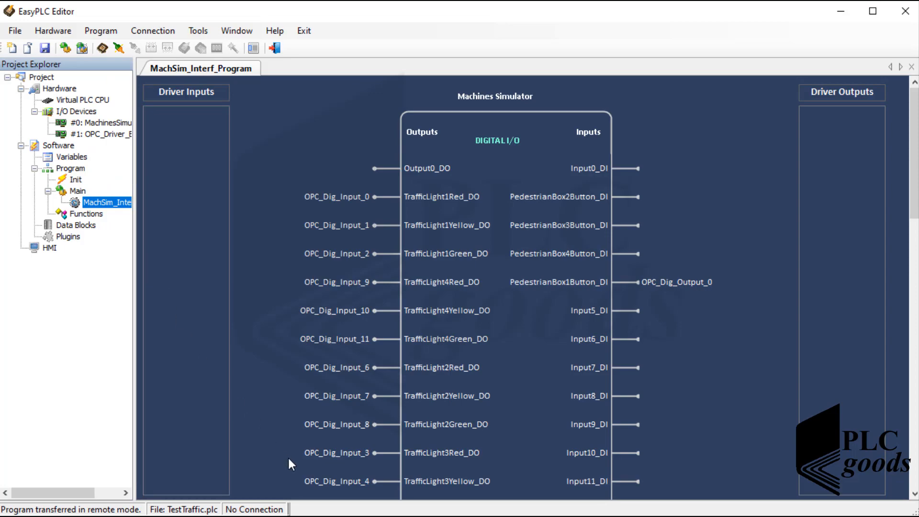
Switch to Machines Simulator, start the Traffic machine and show its digital inputs and outputs
{"action": "key", "text": "alt+Tab"}
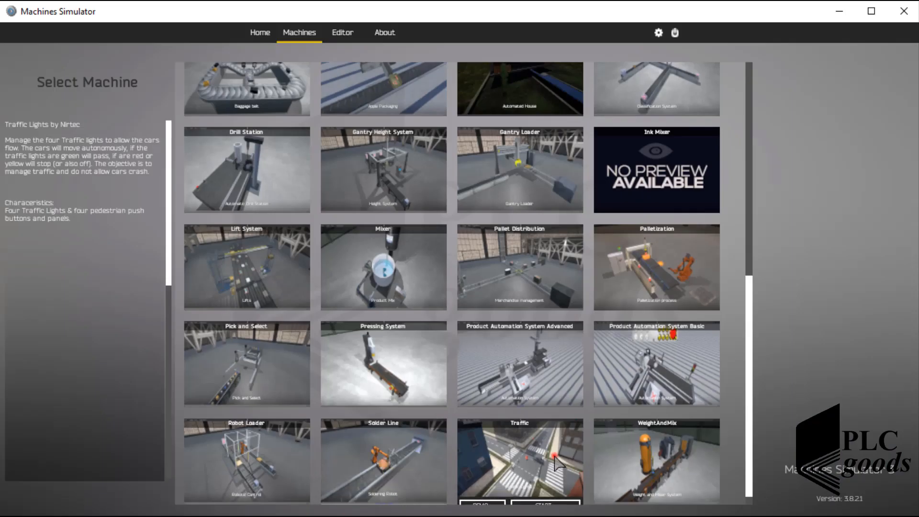
{"action": "mouse_move", "coordinate": [551, 479]}
{"action": "left_click", "coordinate": [538, 494]}
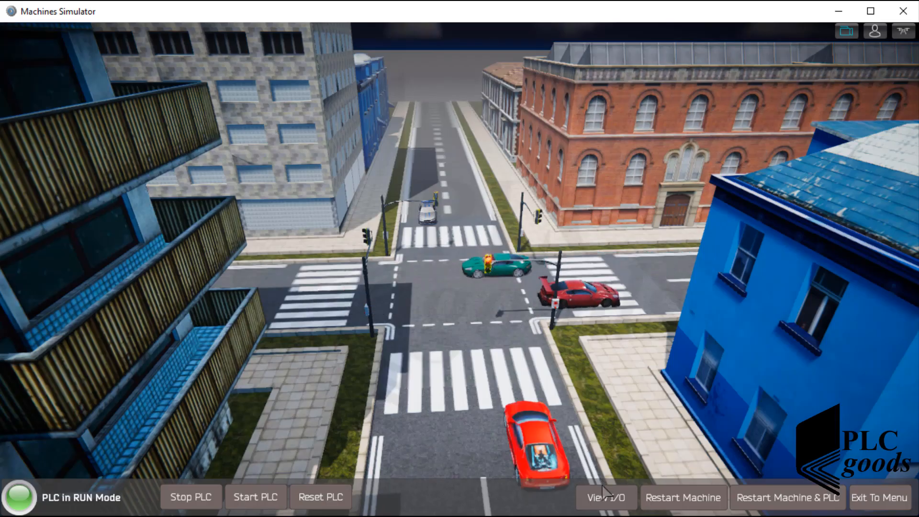
{"action": "left_click", "coordinate": [606, 498]}
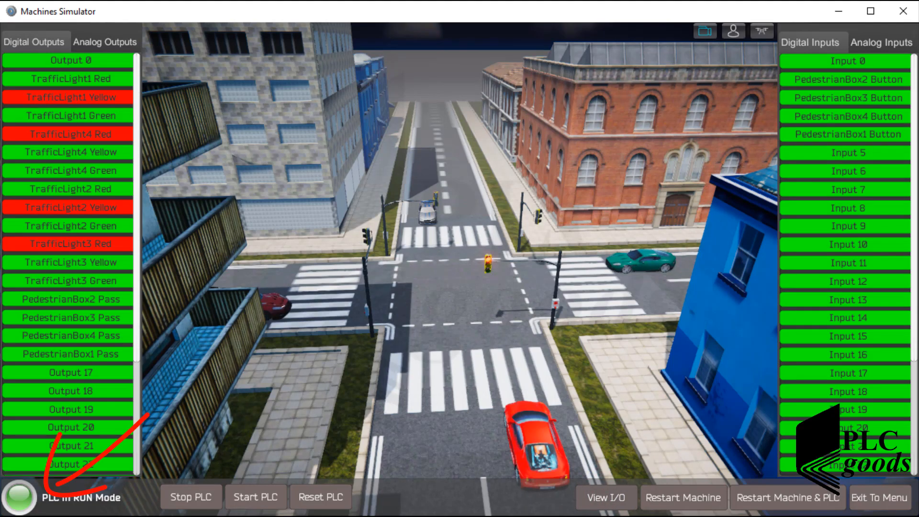
Compare the Channel1.DVP20SX2 light tags in OPC Quick Client with the simulator outputs, and minimize the client
{"action": "key", "text": "alt+Tab"}
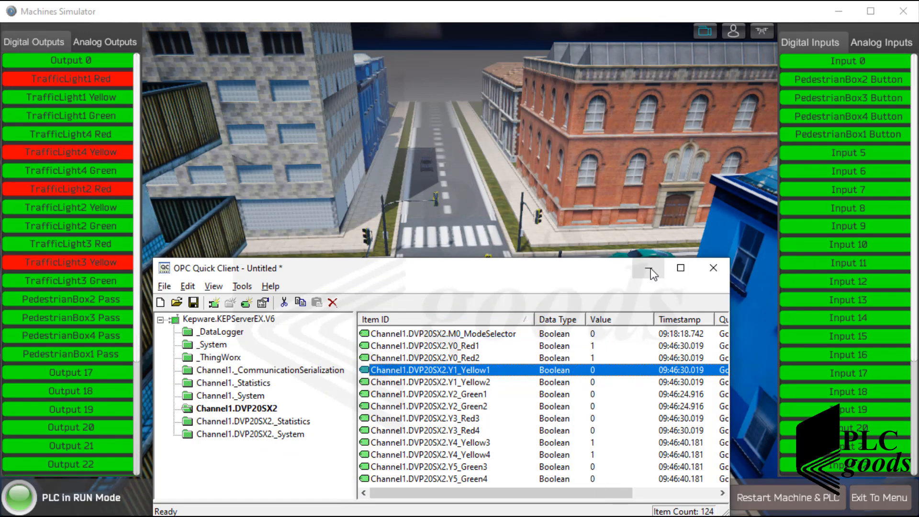
{"action": "left_click", "coordinate": [651, 269]}
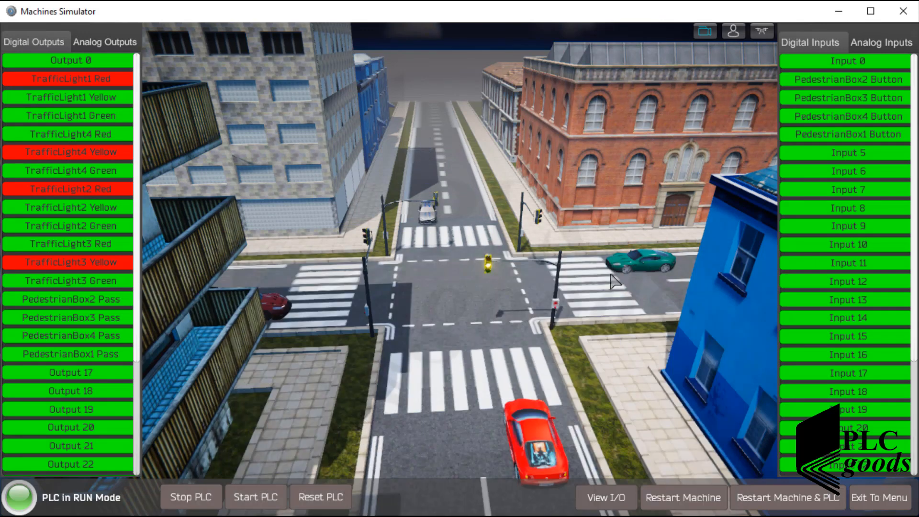
Examine the traffic lights and cars at the intersection from several sides while the PLC program runs
{"action": "left_click", "coordinate": [497, 296]}
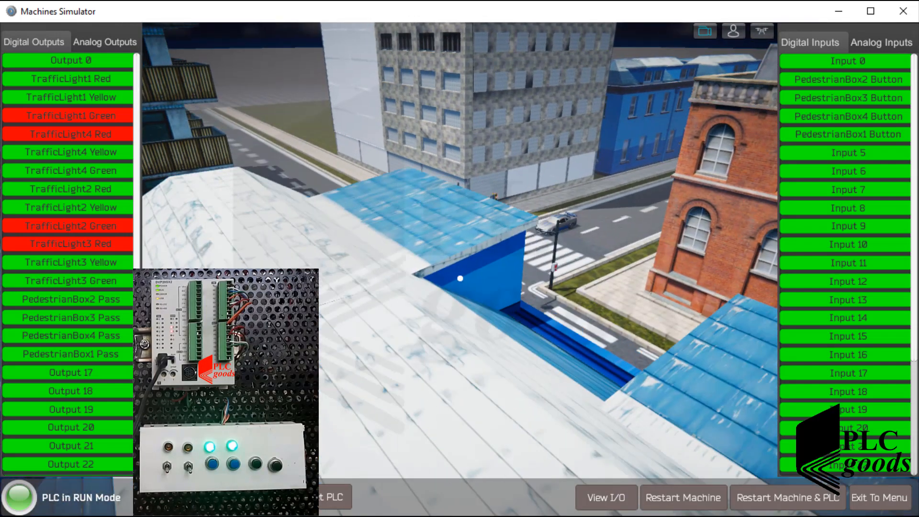
{"action": "left_click_drag", "start_coordinate": [460, 278], "coordinate": [412, 278]}
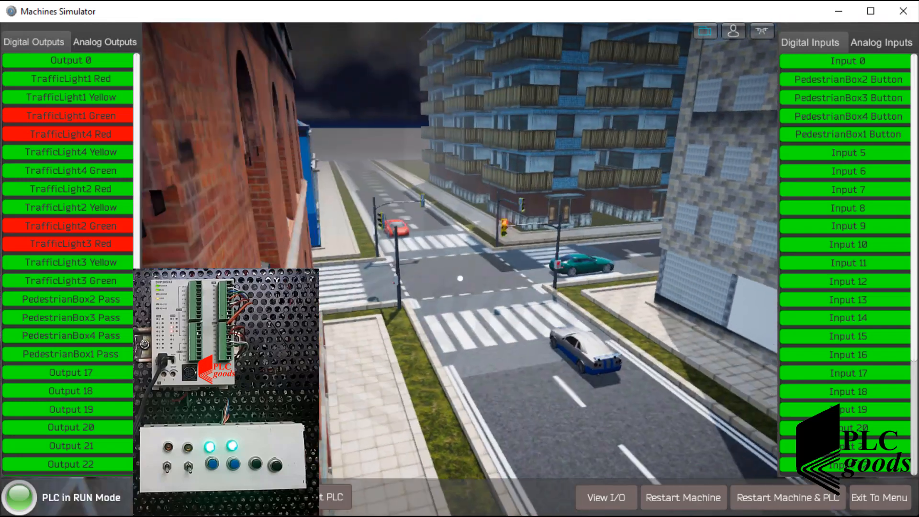
{"action": "left_click_drag", "start_coordinate": [461, 278], "coordinate": [405, 302]}
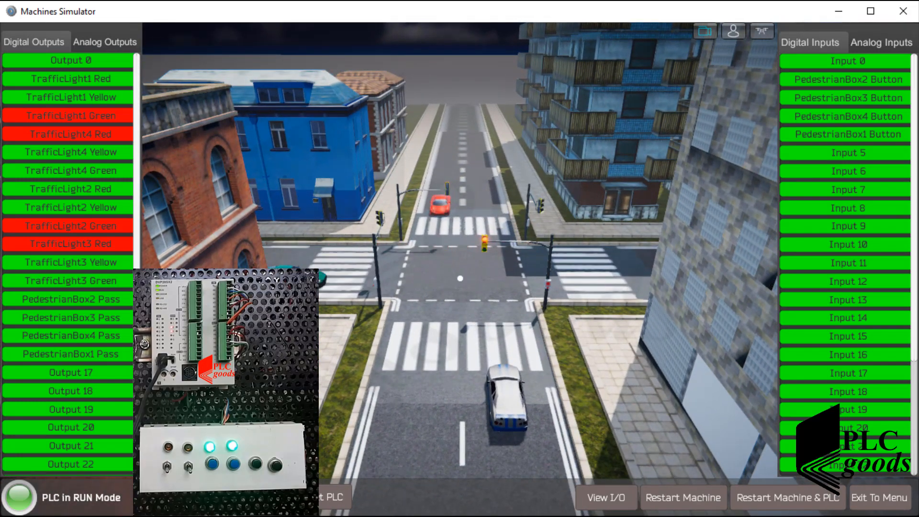
{"action": "left_click_drag", "start_coordinate": [460, 278], "coordinate": [346, 283]}
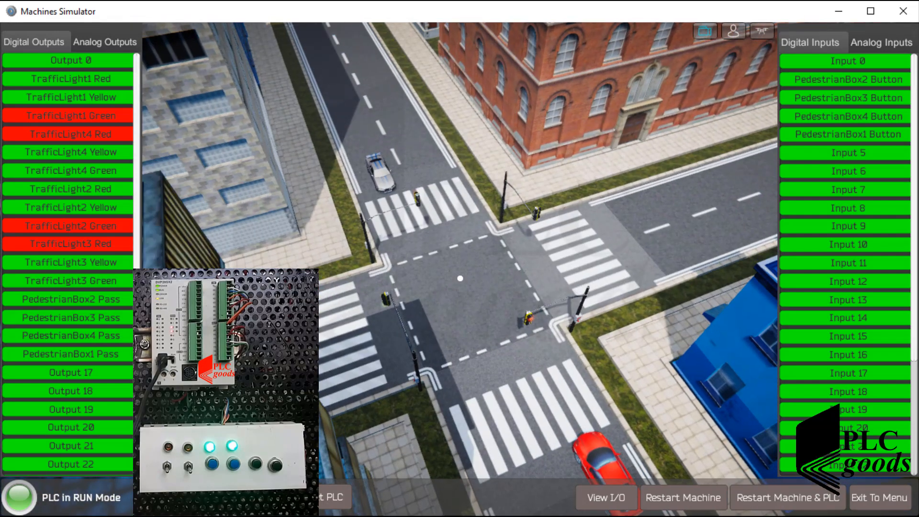
{"action": "left_click_drag", "start_coordinate": [40, 357], "coordinate": [39, 376]}
{"action": "left_click_drag", "start_coordinate": [449, 337], "coordinate": [374, 273]}
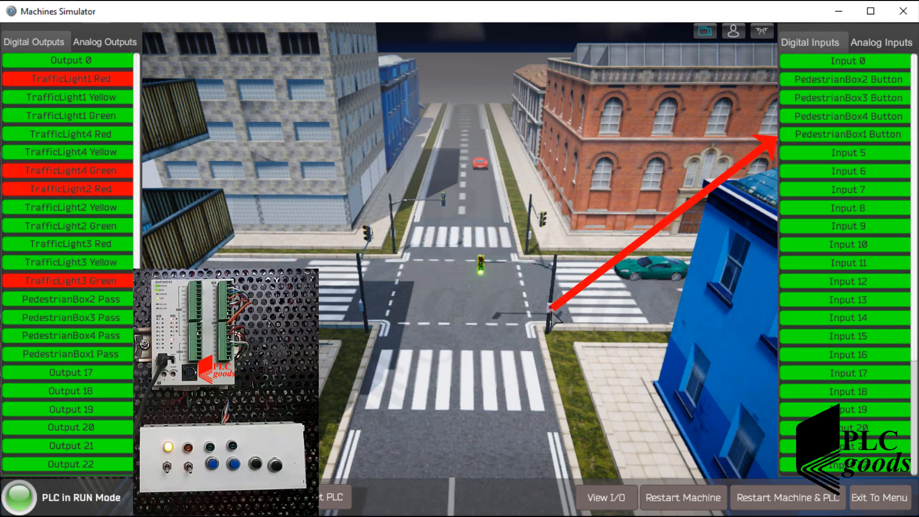
Operate the pedestrian box 1 button at the crossing twice to test its effect on the traffic lights
{"action": "left_click", "coordinate": [552, 312]}
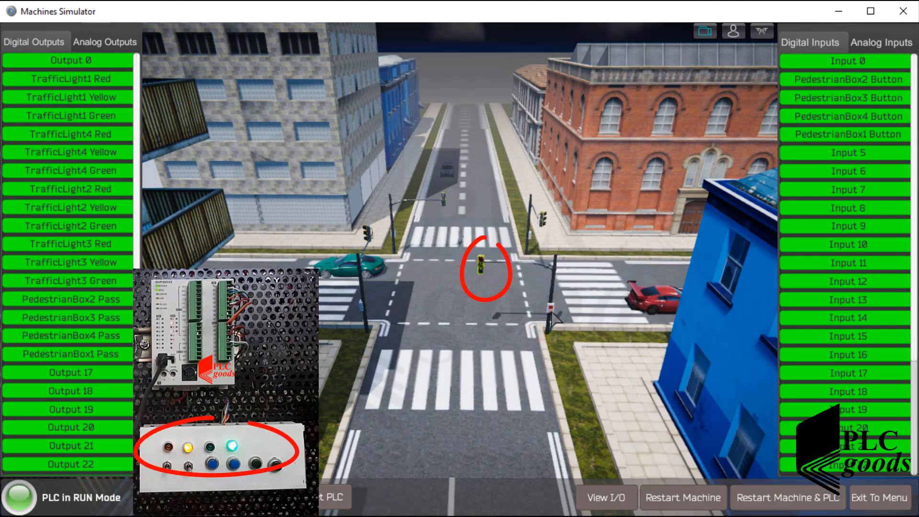
{"action": "left_click", "coordinate": [552, 311]}
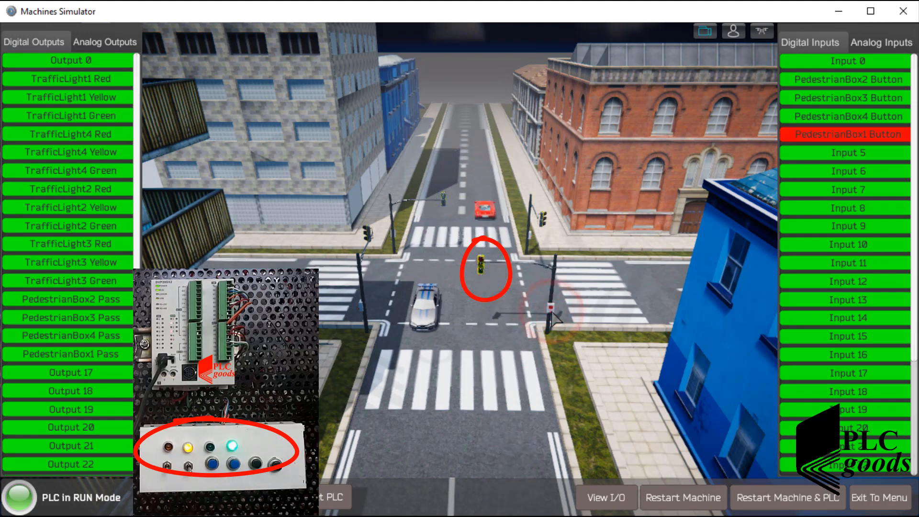